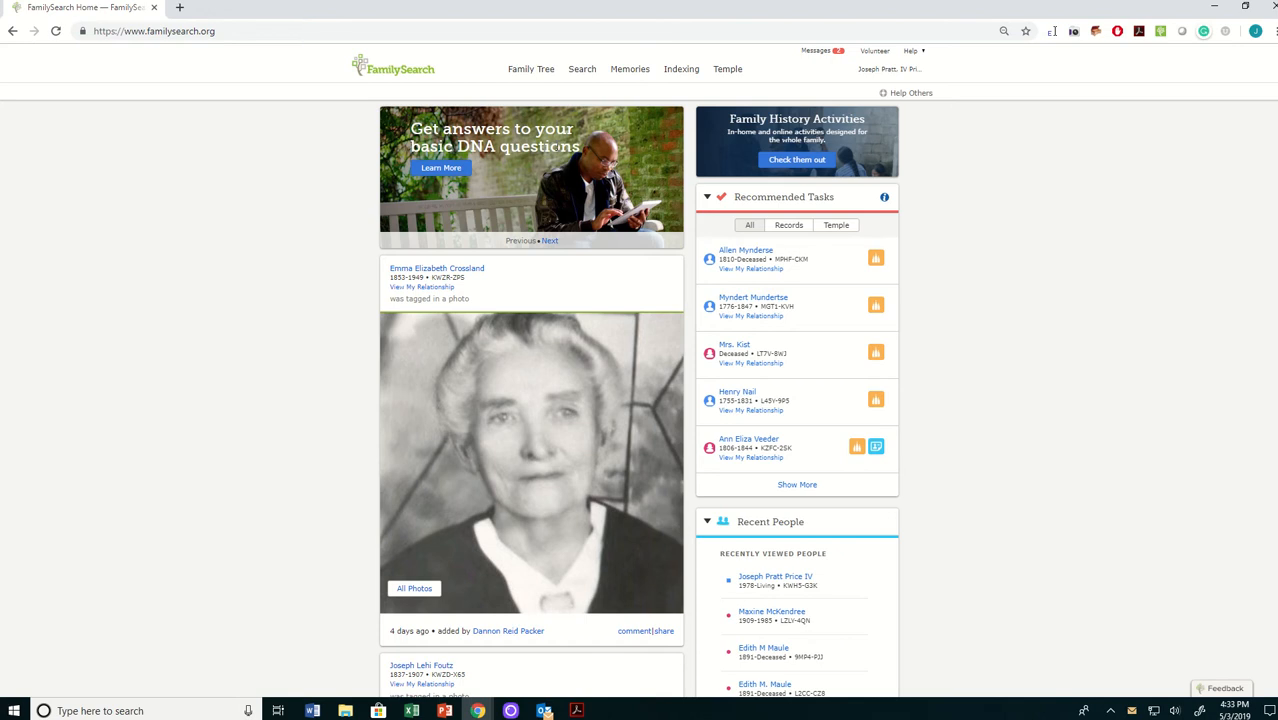
# Step: Find the collection "United States Census, 1920" in the historical records search and open it
pyautogui.moveTo(584, 76)
pyautogui.click(590, 94)
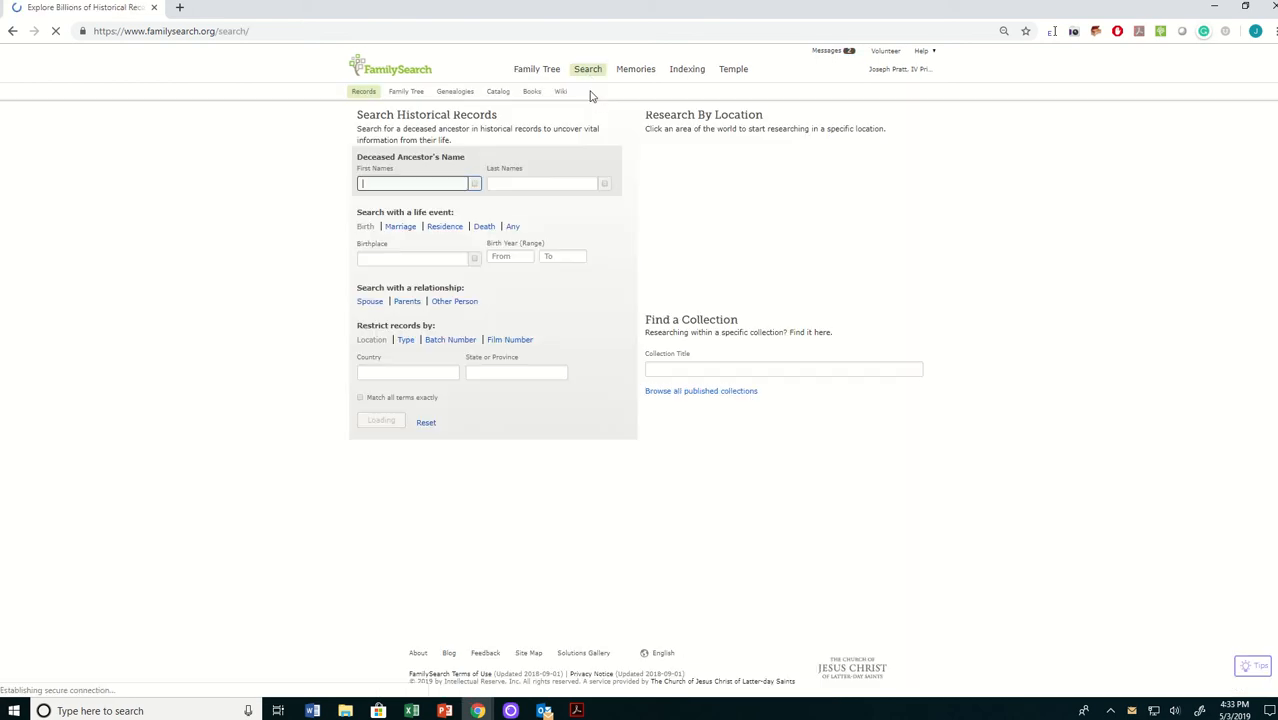
pyautogui.click(706, 357)
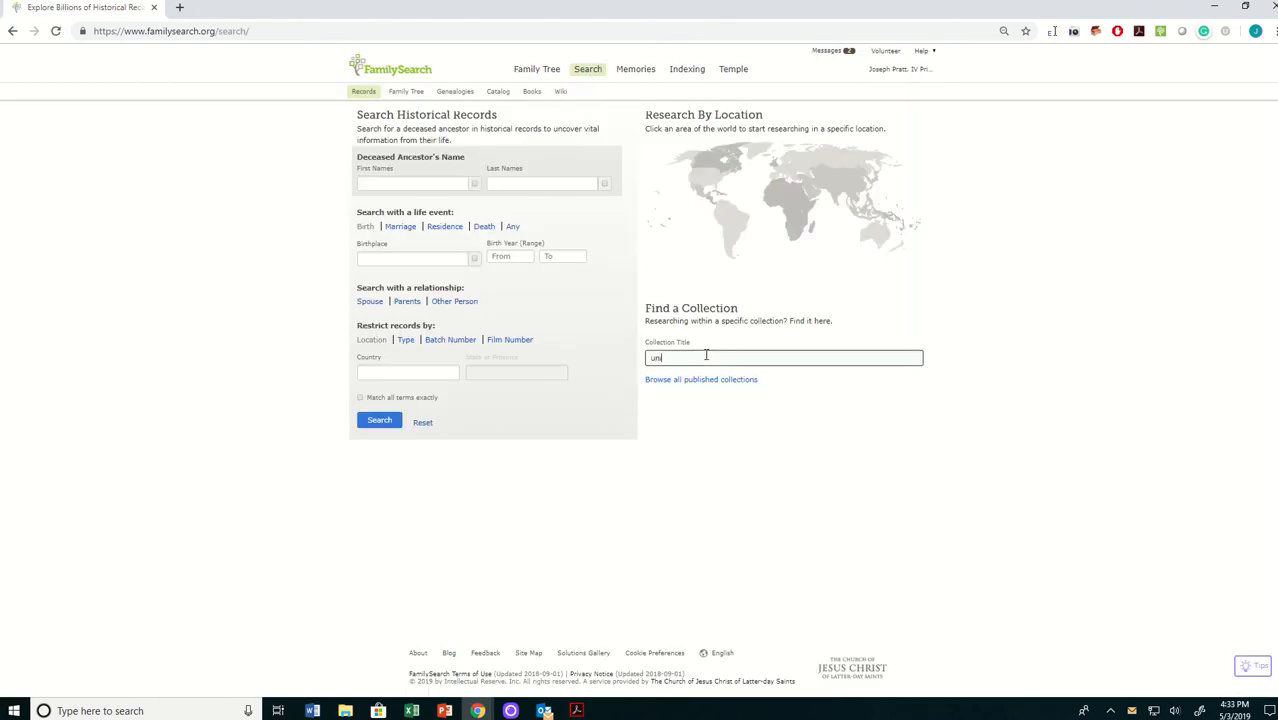
pyautogui.write('united states cens')
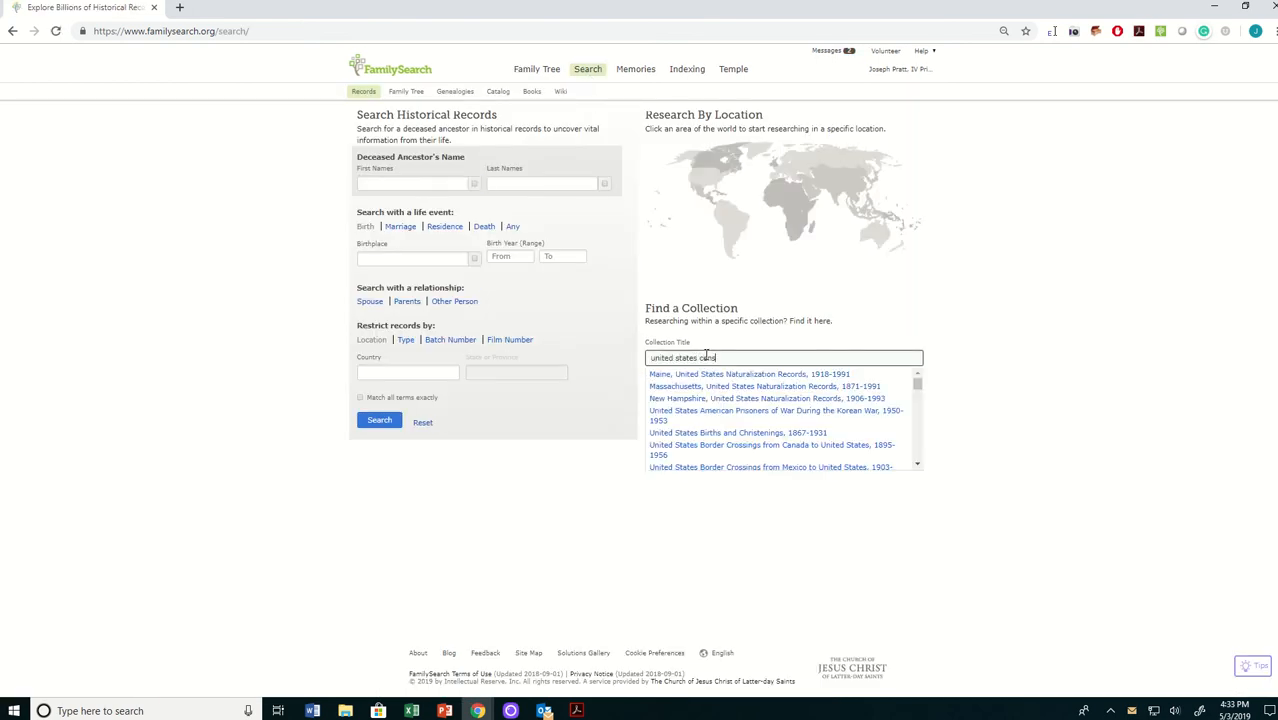
pyautogui.write('s, 1920')
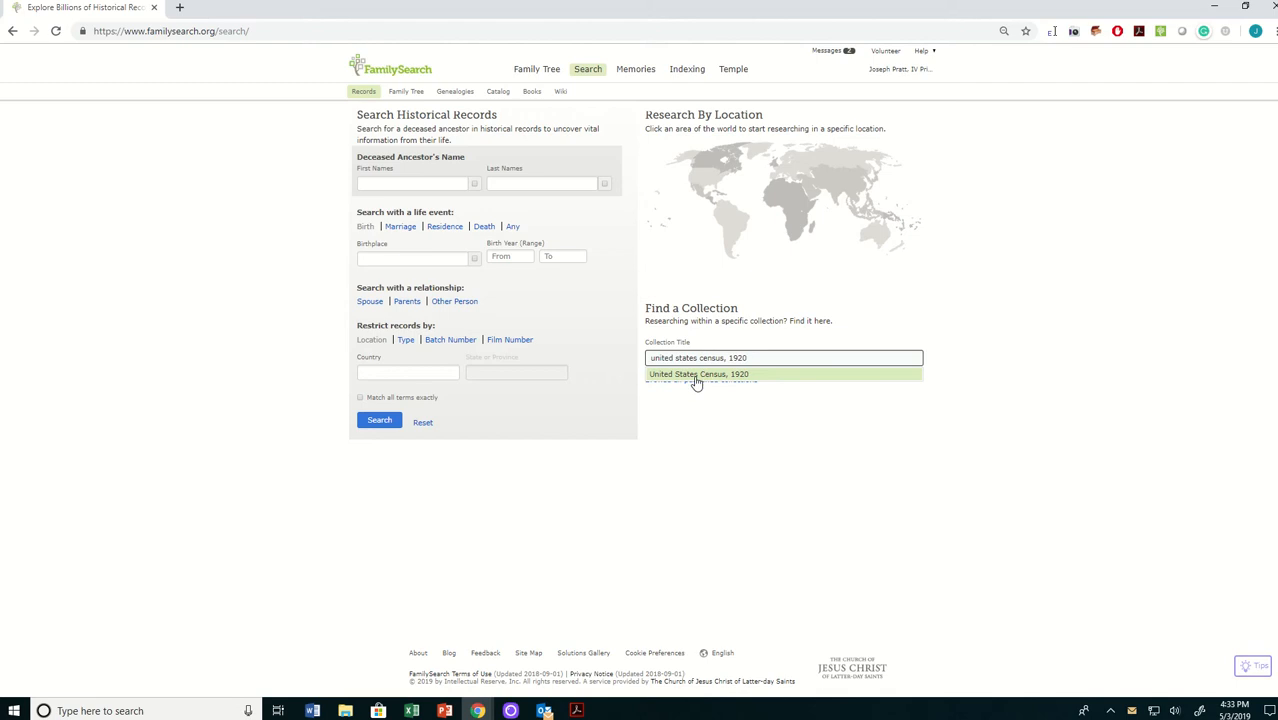
pyautogui.click(690, 375)
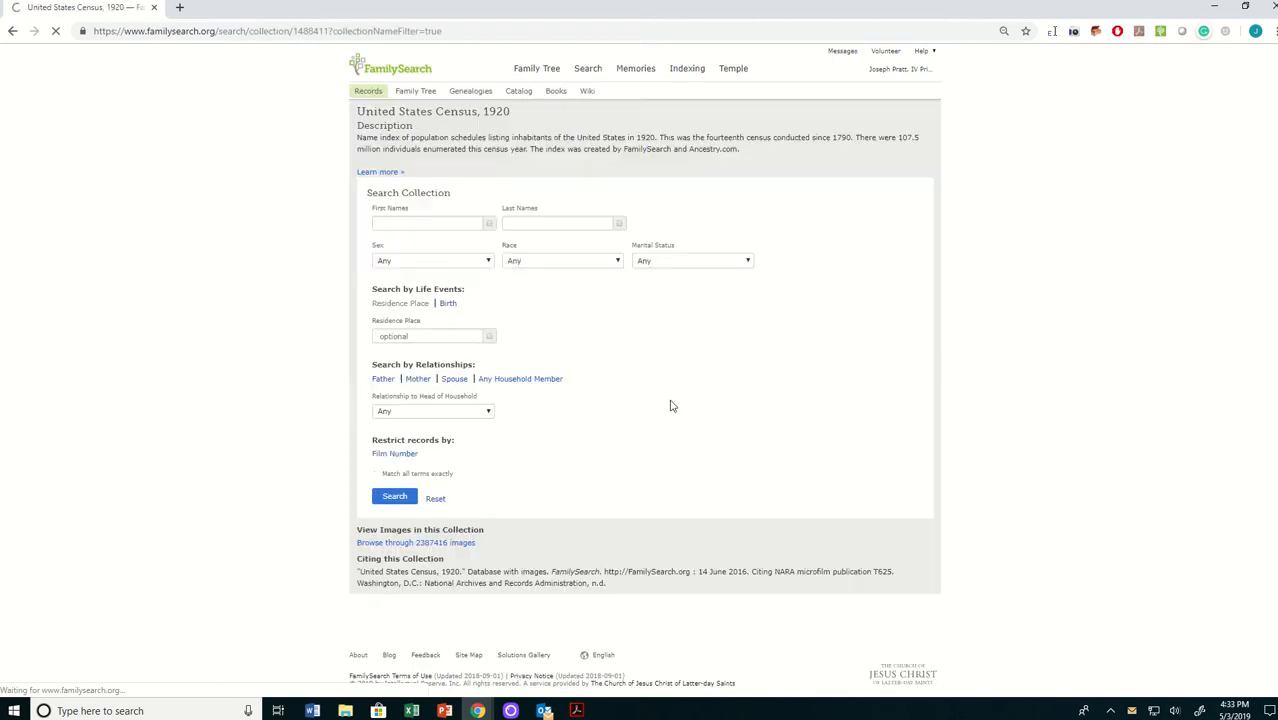
# Step: Search the 1920 census for people residing in Grangeville, Idaho, with birth years from 1901 to 1919
pyautogui.click(421, 338)
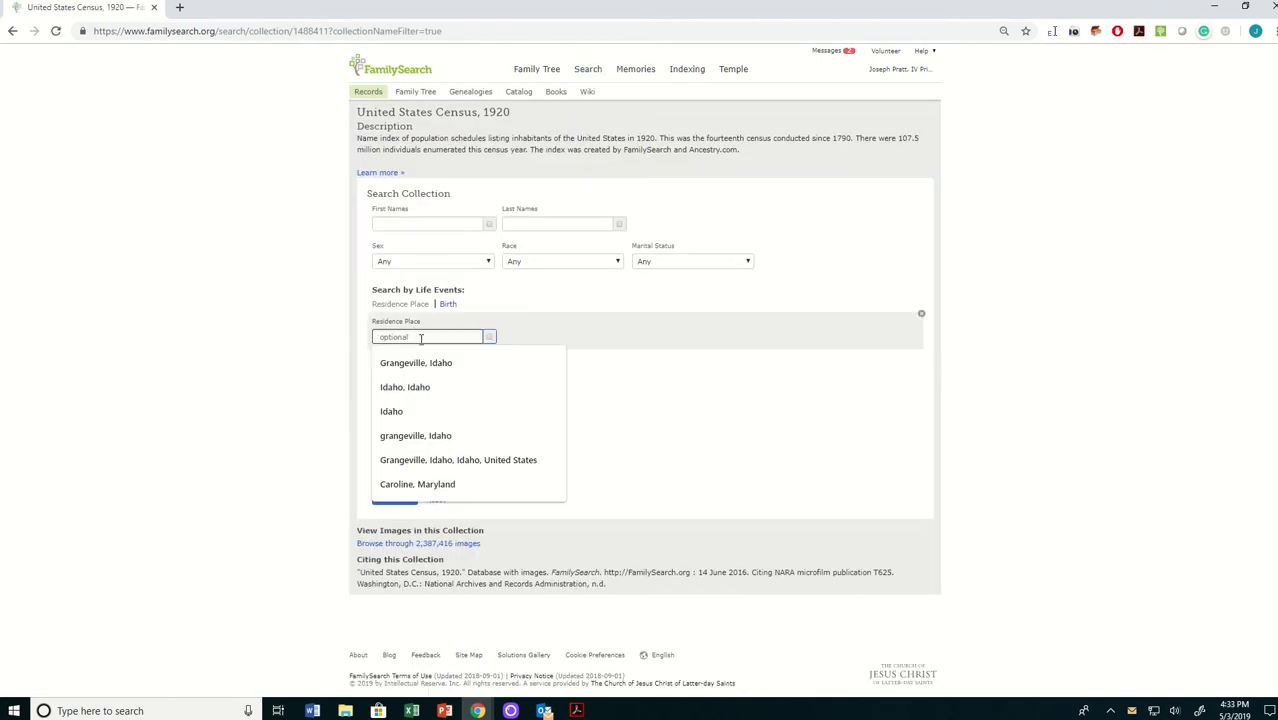
pyautogui.click(402, 363)
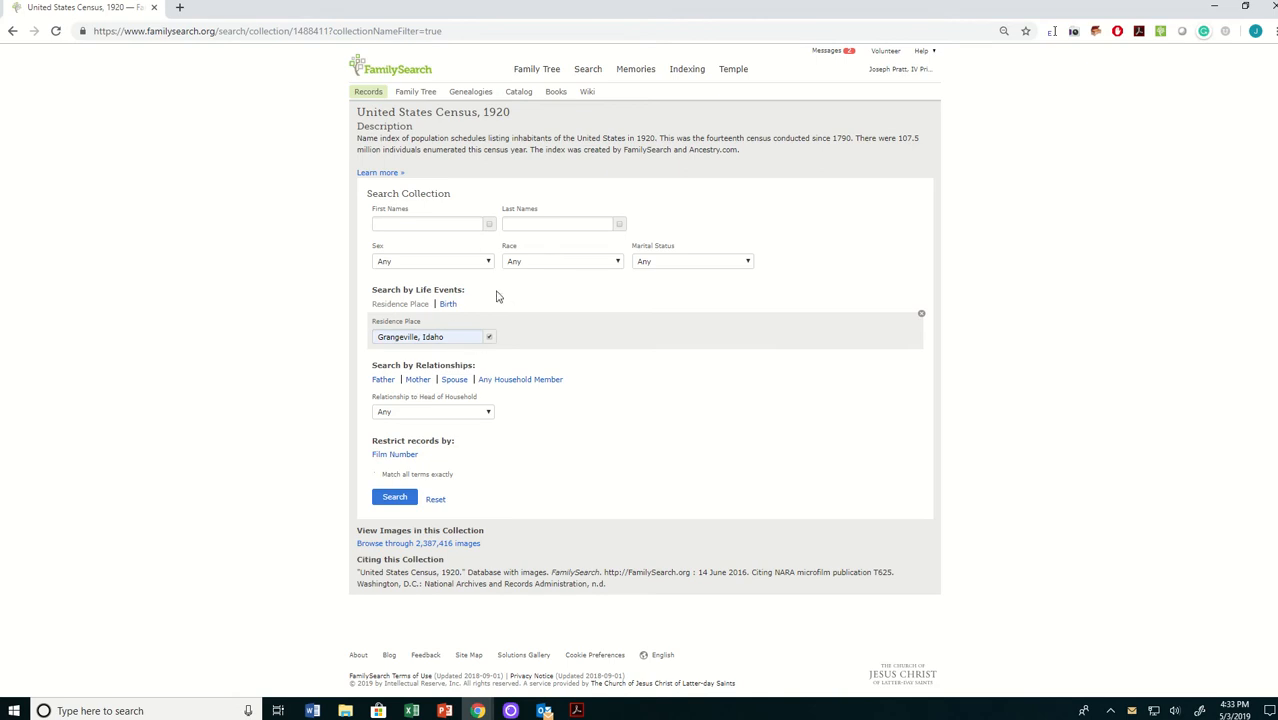
pyautogui.click(447, 304)
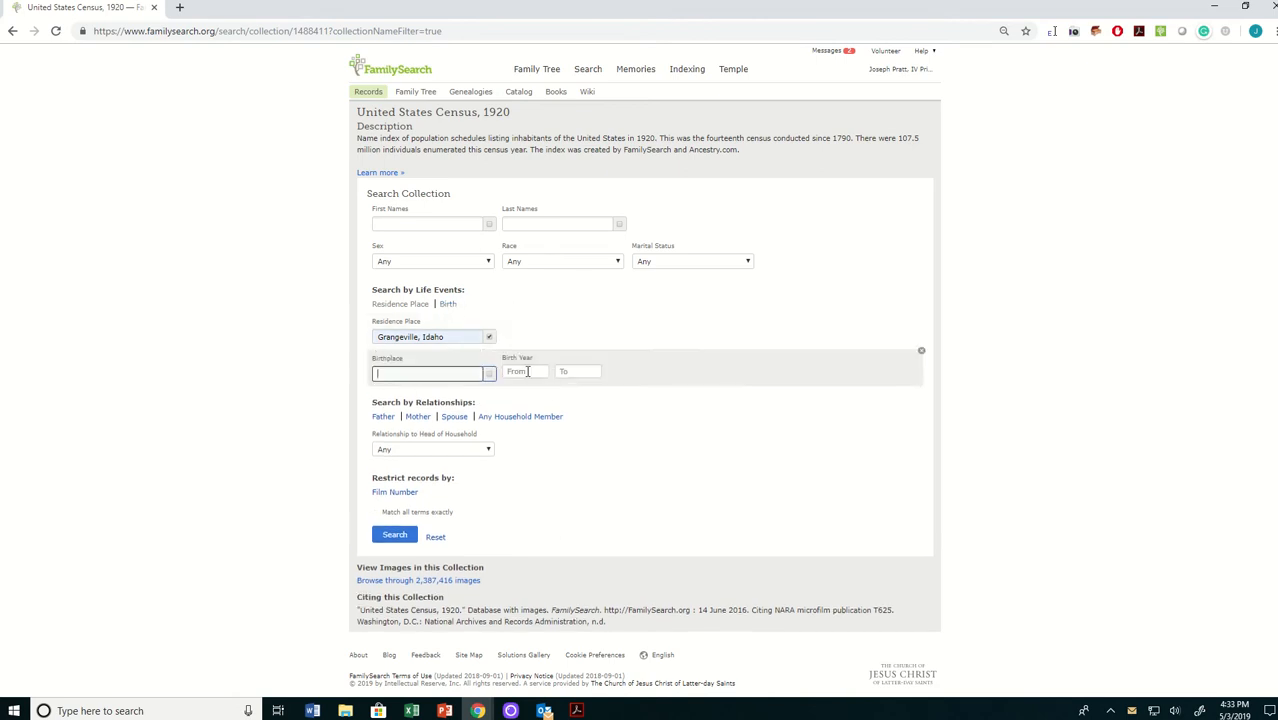
pyautogui.click(527, 371)
pyautogui.write('1901')
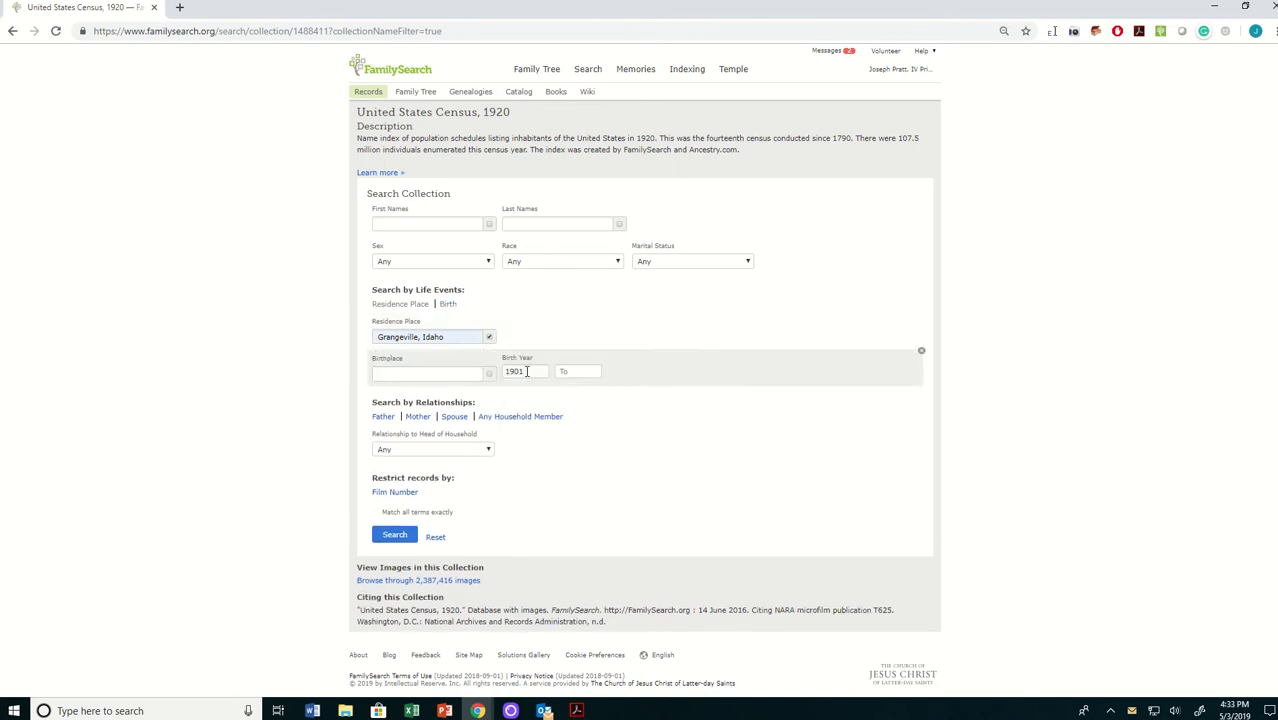
pyautogui.click(579, 372)
pyautogui.write('1919')
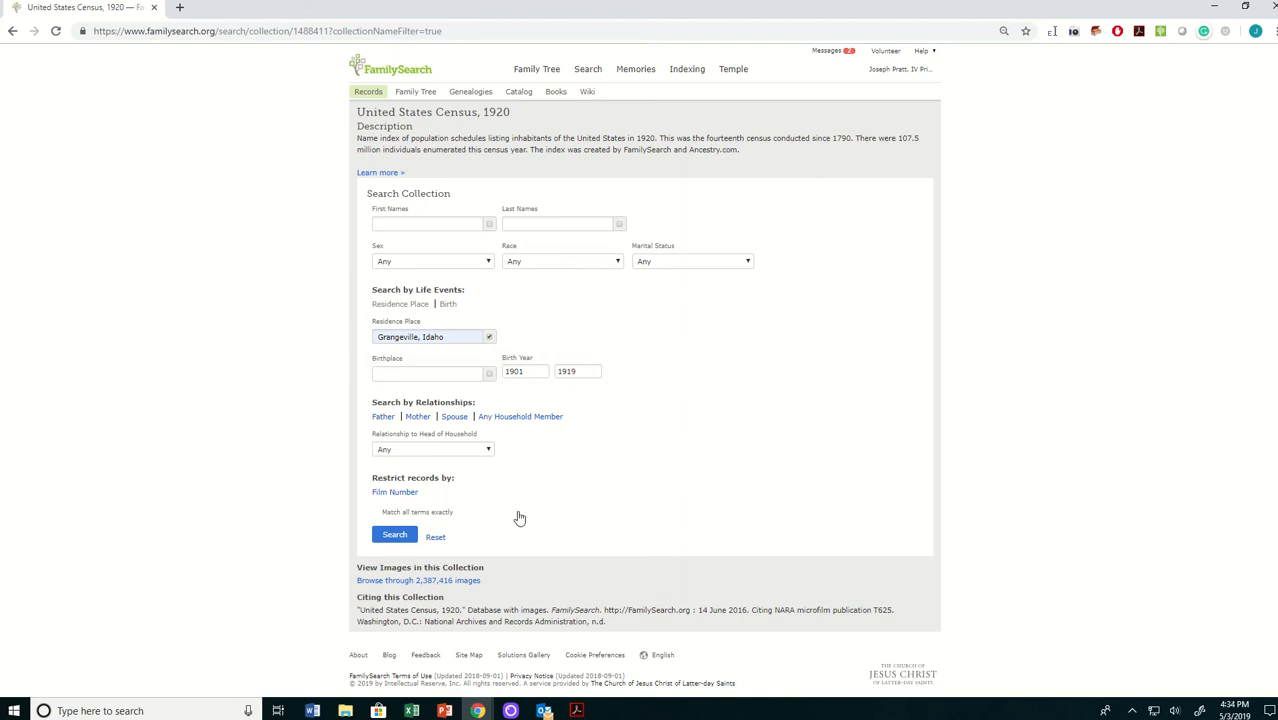
pyautogui.click(393, 537)
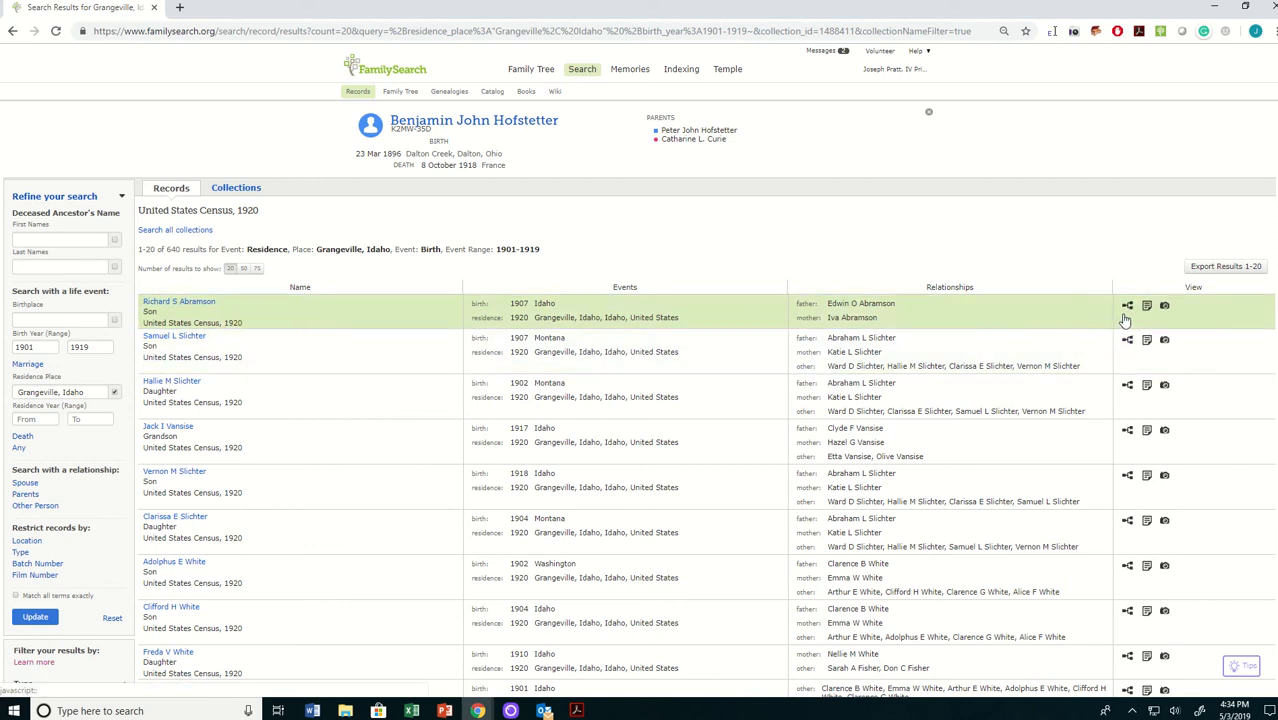
# Step: Go to page 8 of the census results and open the record of a son without a family tree icon
pyautogui.scroll(-4, 1108, 365)
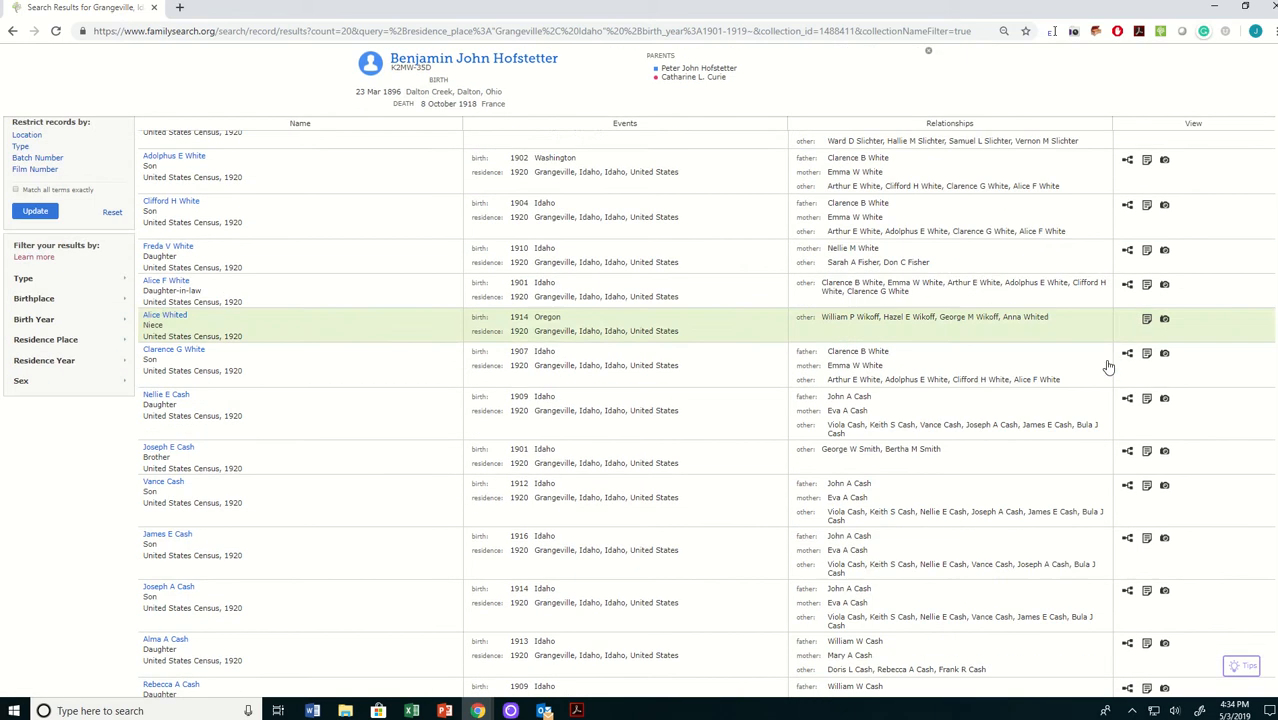
pyautogui.scroll(-2, 1108, 367)
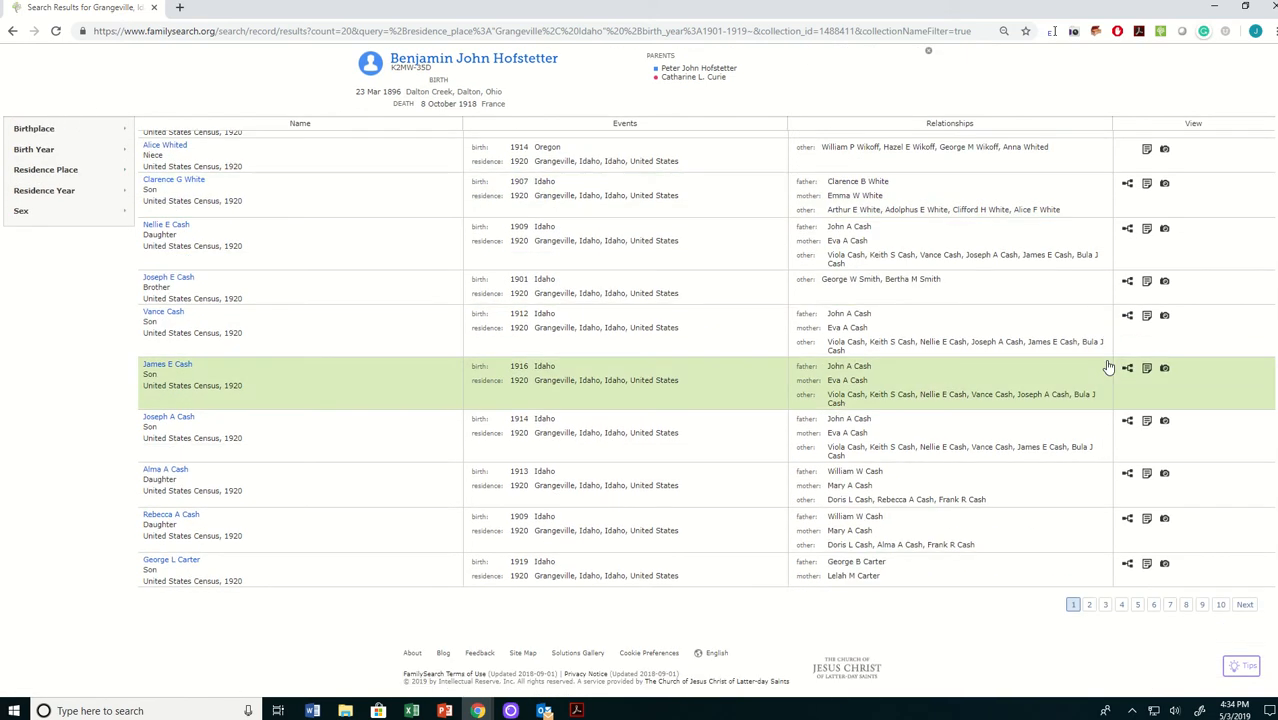
pyautogui.scroll(2, 1108, 367)
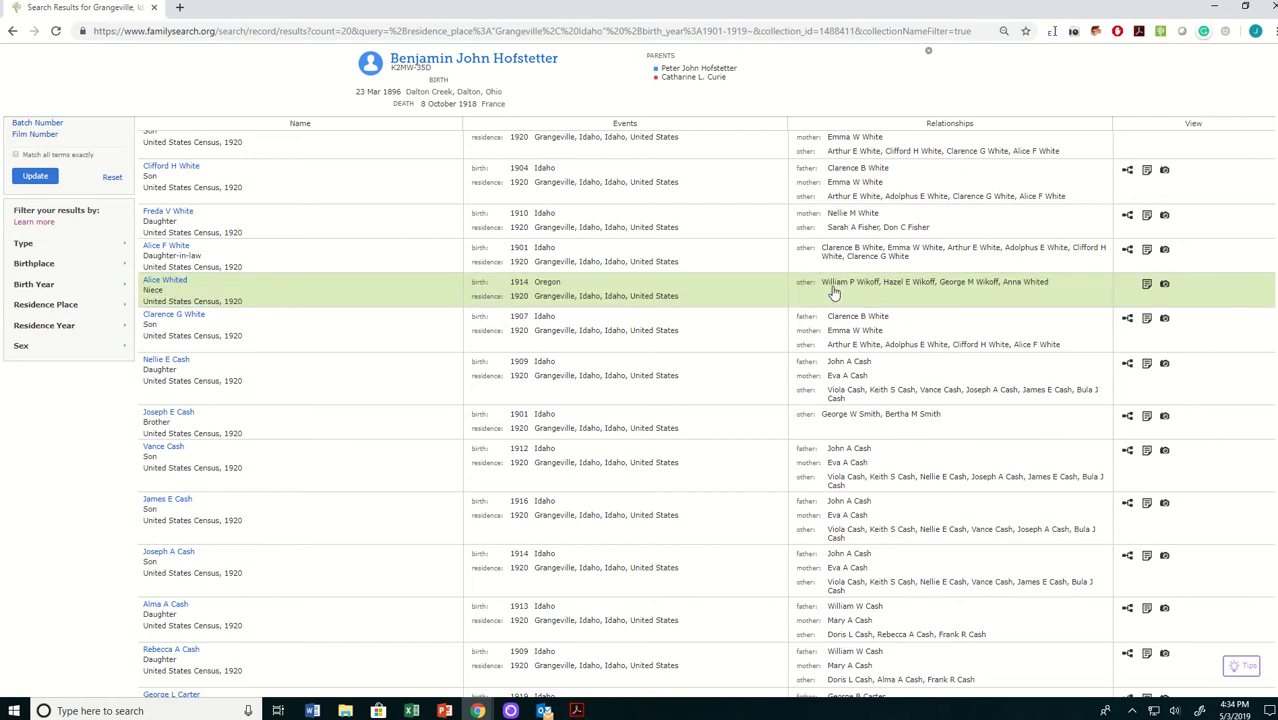
pyautogui.scroll(-2, 1175, 530)
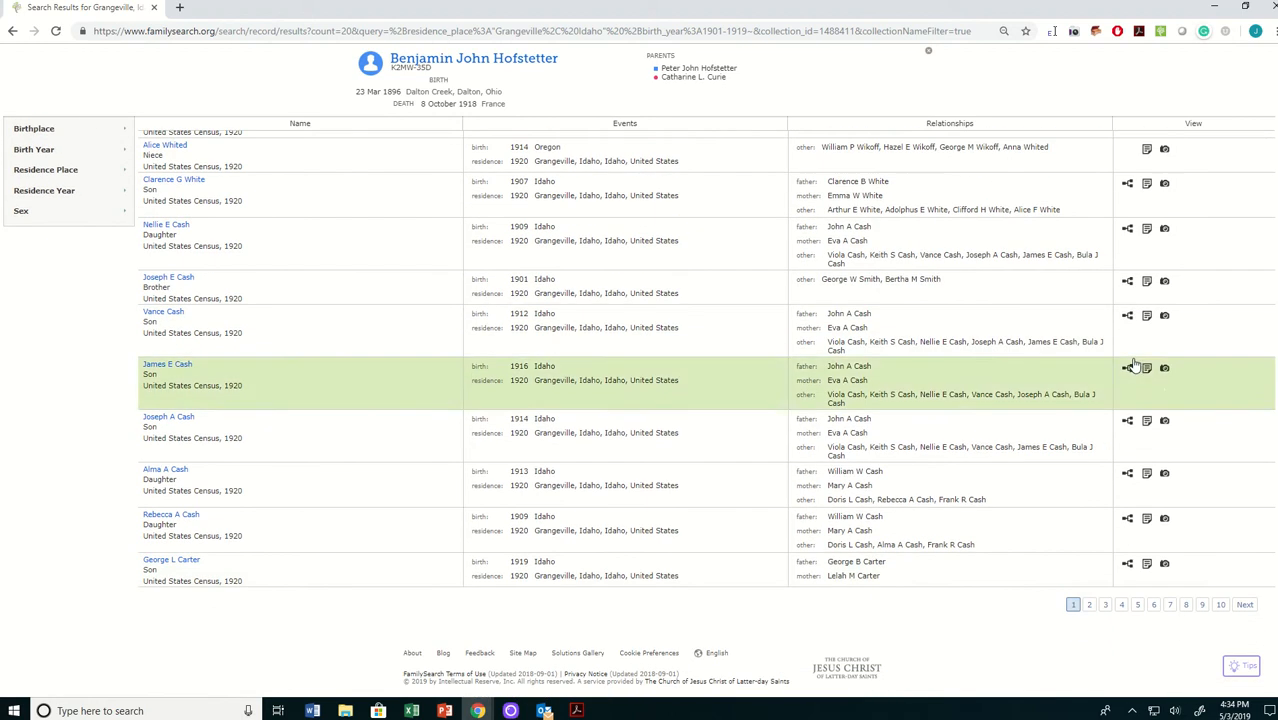
pyautogui.click(1186, 604)
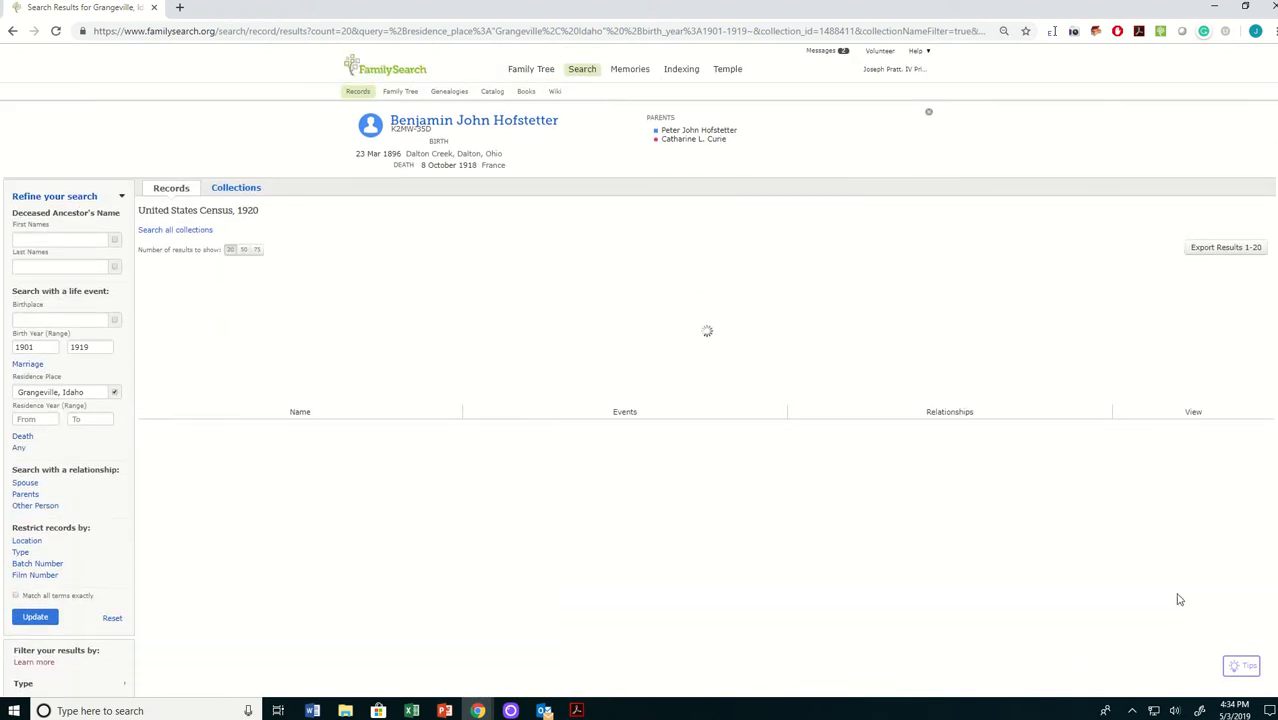
pyautogui.scroll(-5, 1150, 403)
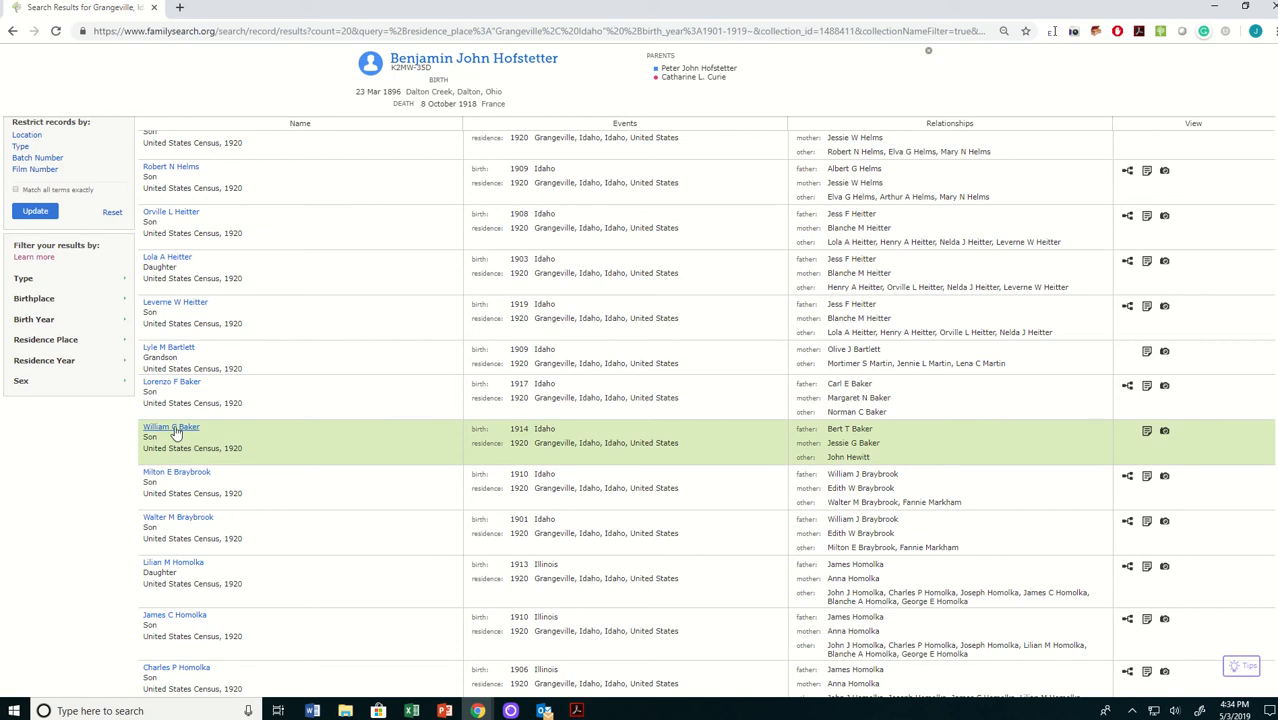
pyautogui.click(172, 427)
pyautogui.scroll(-3, 400, 470)
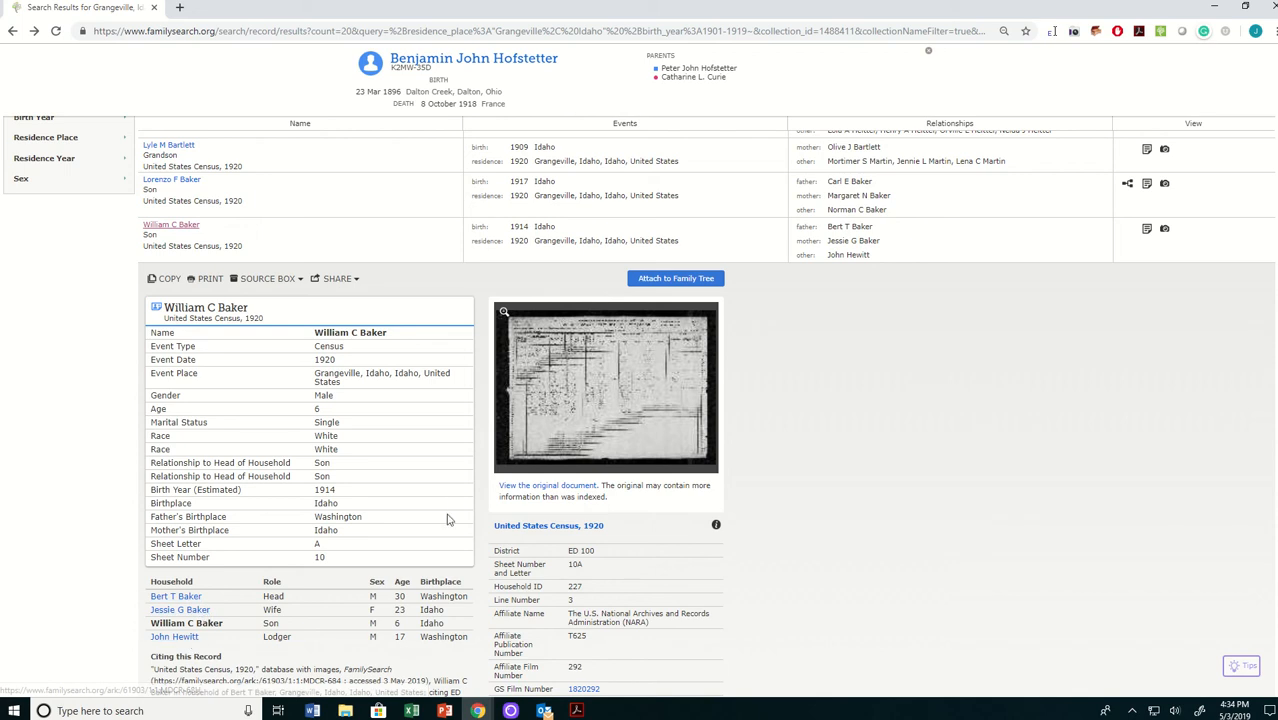
# Step: Open FamilySearch in a new browser tab and start adding an unconnected person from the Family Tree person page
pyautogui.click(180, 9)
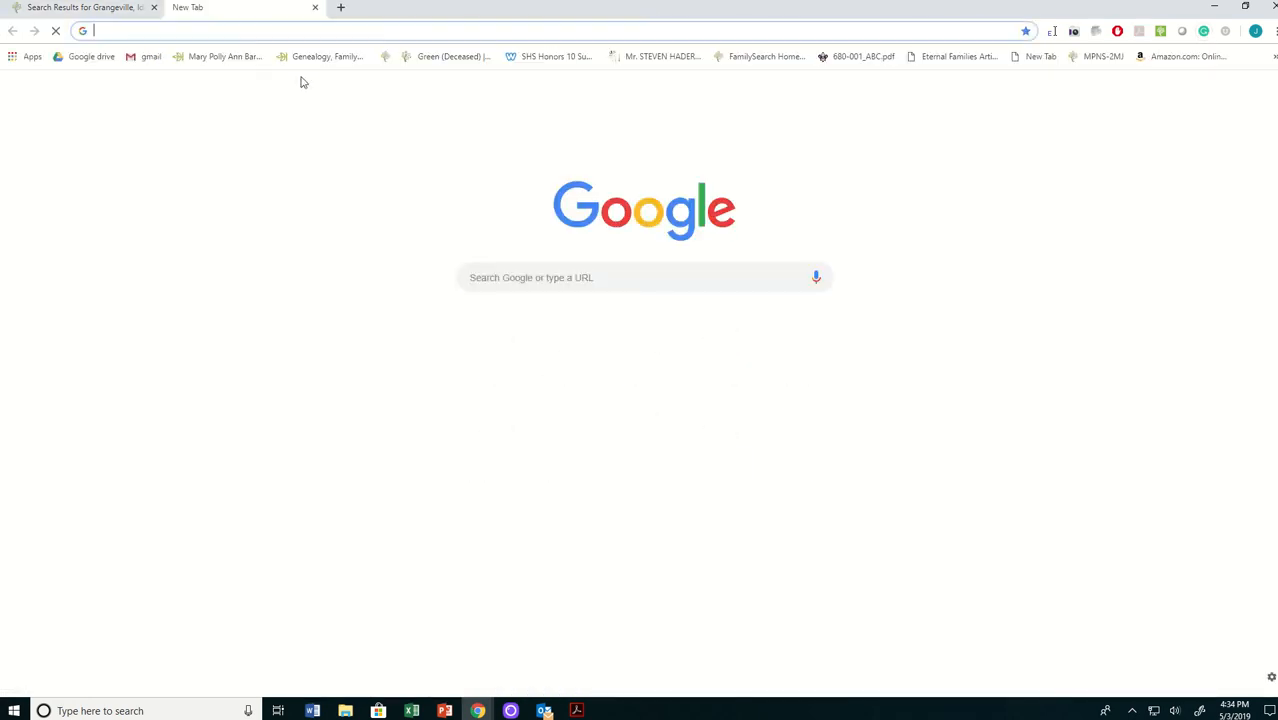
pyautogui.write('family')
pyautogui.press('Return')
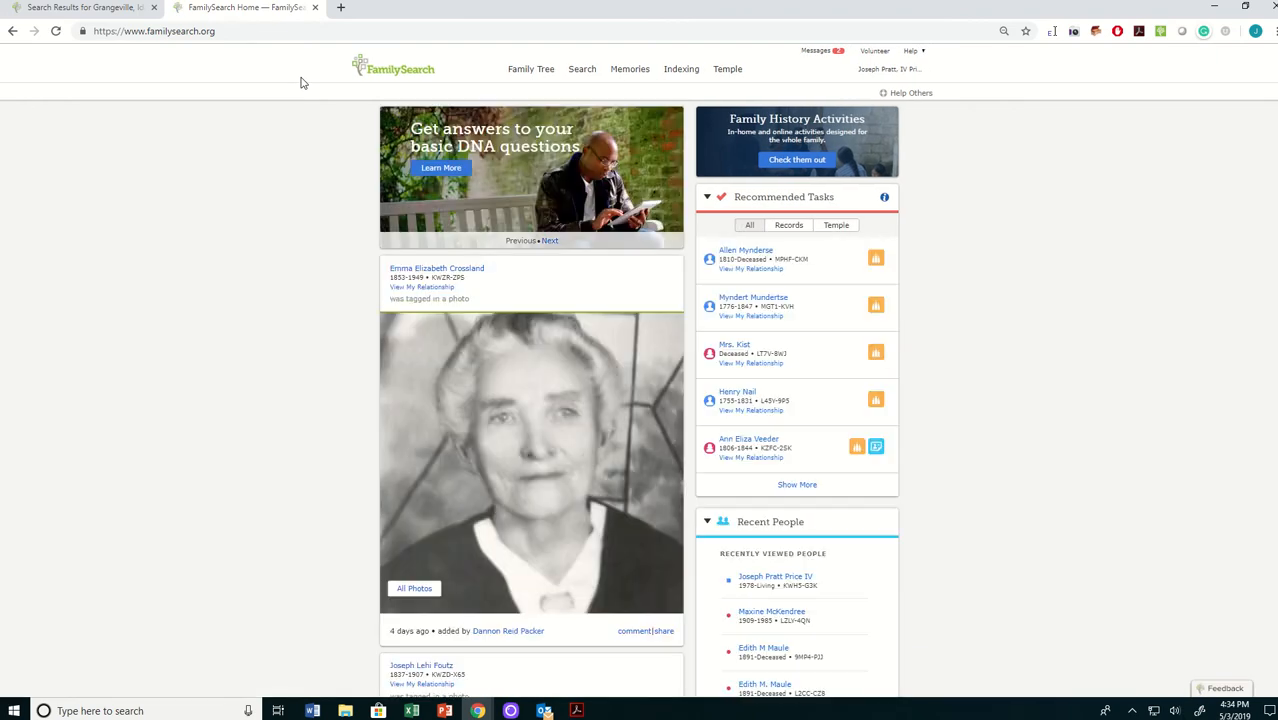
pyautogui.moveTo(530, 92)
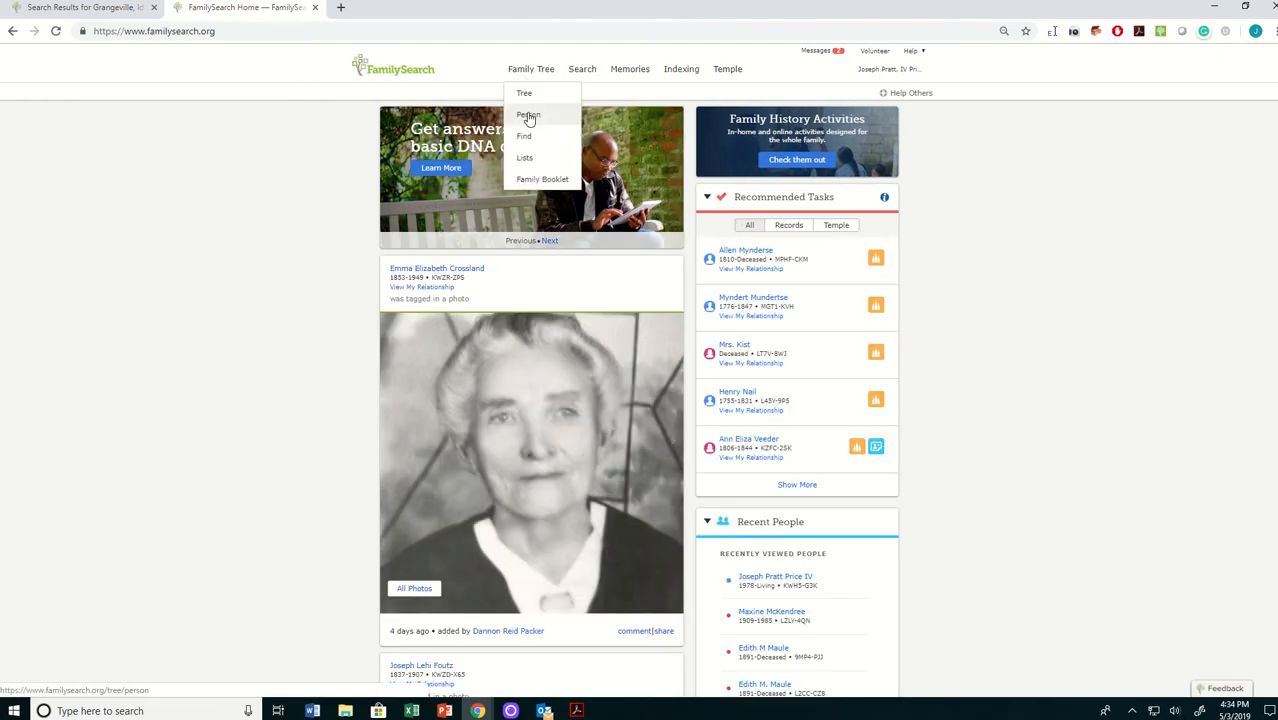
pyautogui.click(529, 116)
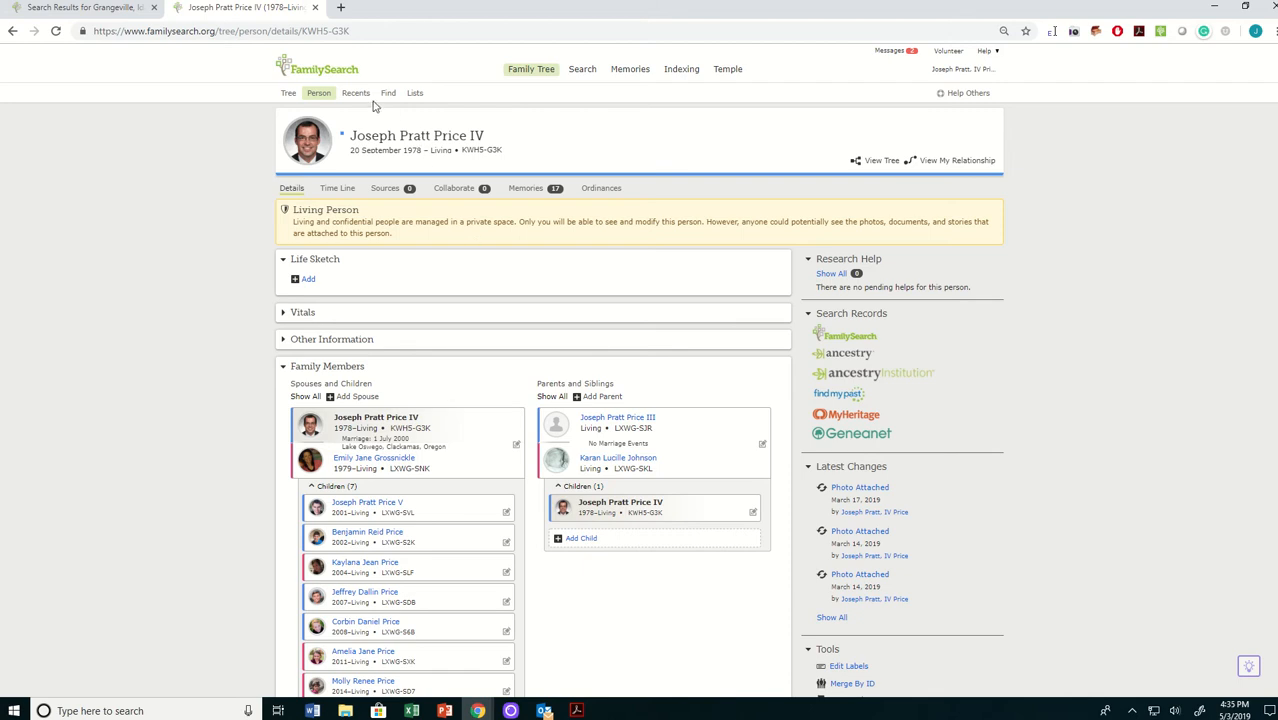
pyautogui.click(356, 96)
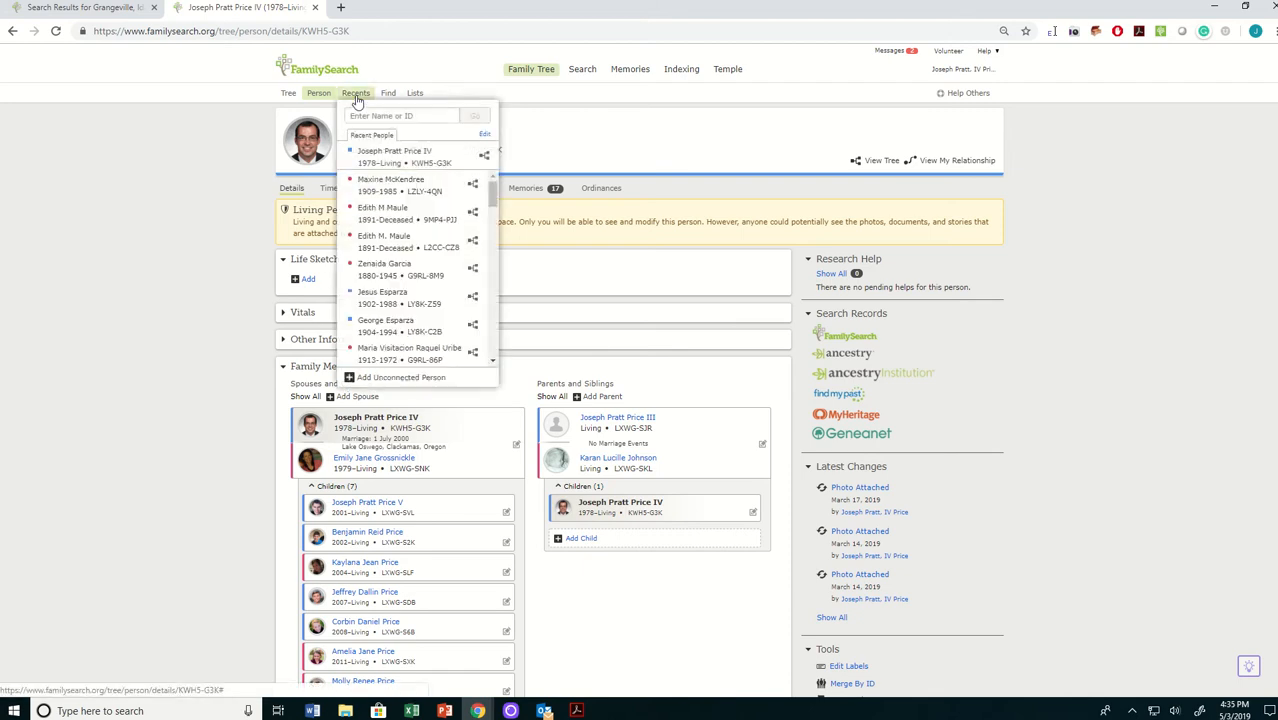
pyautogui.click(401, 380)
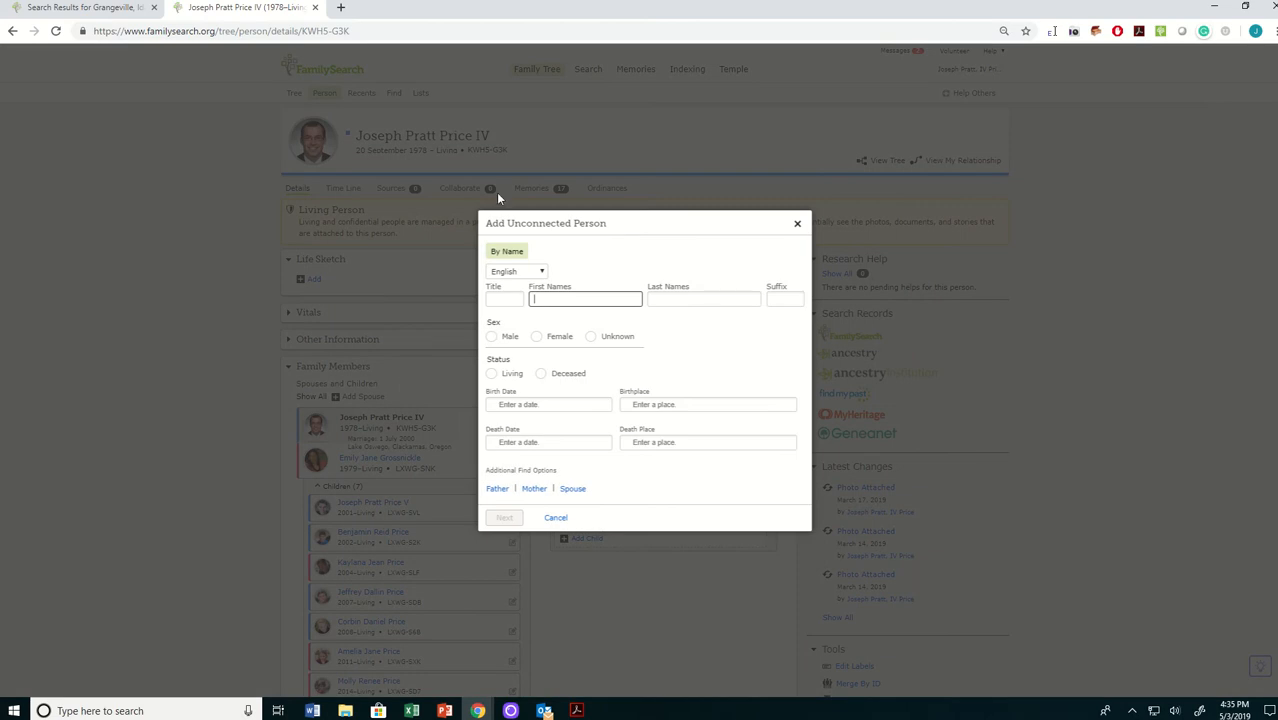
# Step: Copy the child's first and last names from the census record into the new person, and set sex to Male and status to Deceased
pyautogui.click(49, 12)
pyautogui.moveTo(388, 333); pyautogui.dragTo(314, 333)
pyautogui.hotkey('ctrl', 'c')
pyautogui.click(243, 8)
pyautogui.hotkey('ctrl', 'v')
pyautogui.moveTo(592, 300); pyautogui.dragTo(685, 300)
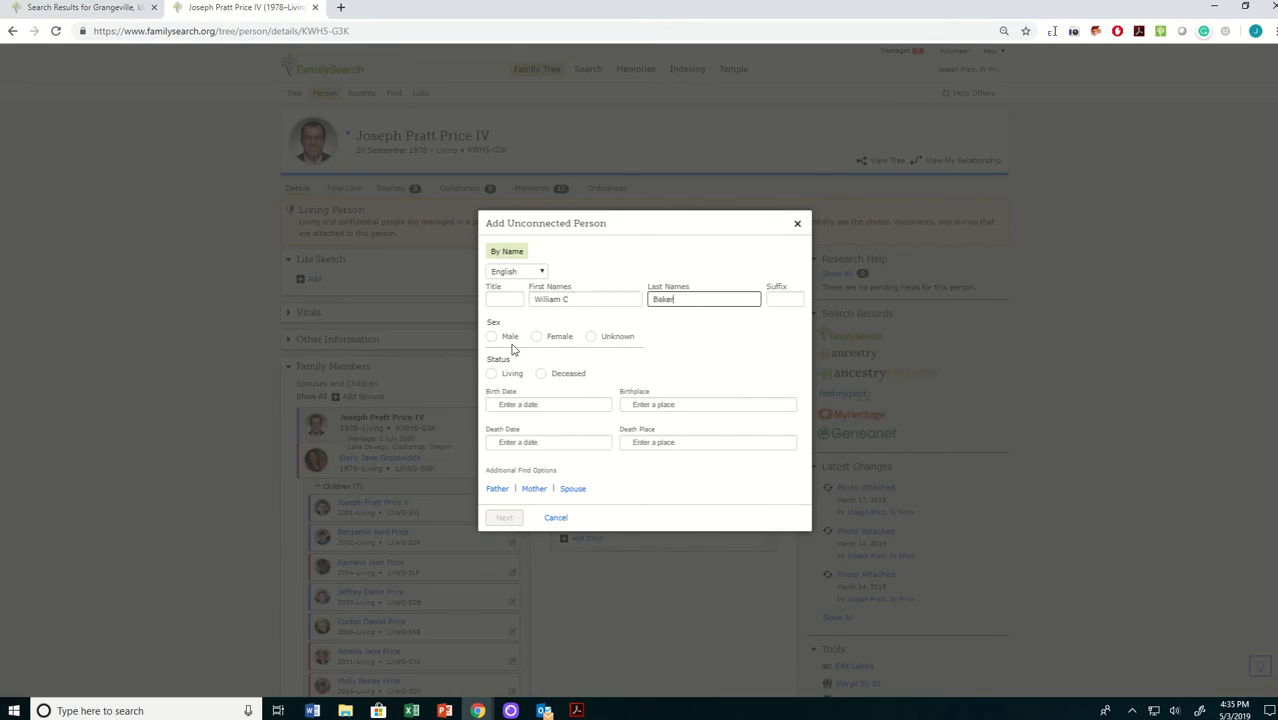
pyautogui.click(491, 336)
pyautogui.click(541, 373)
# Step: Copy the estimated birth year from the census record into the new person's birth date and accept the standardized date
pyautogui.click(46, 14)
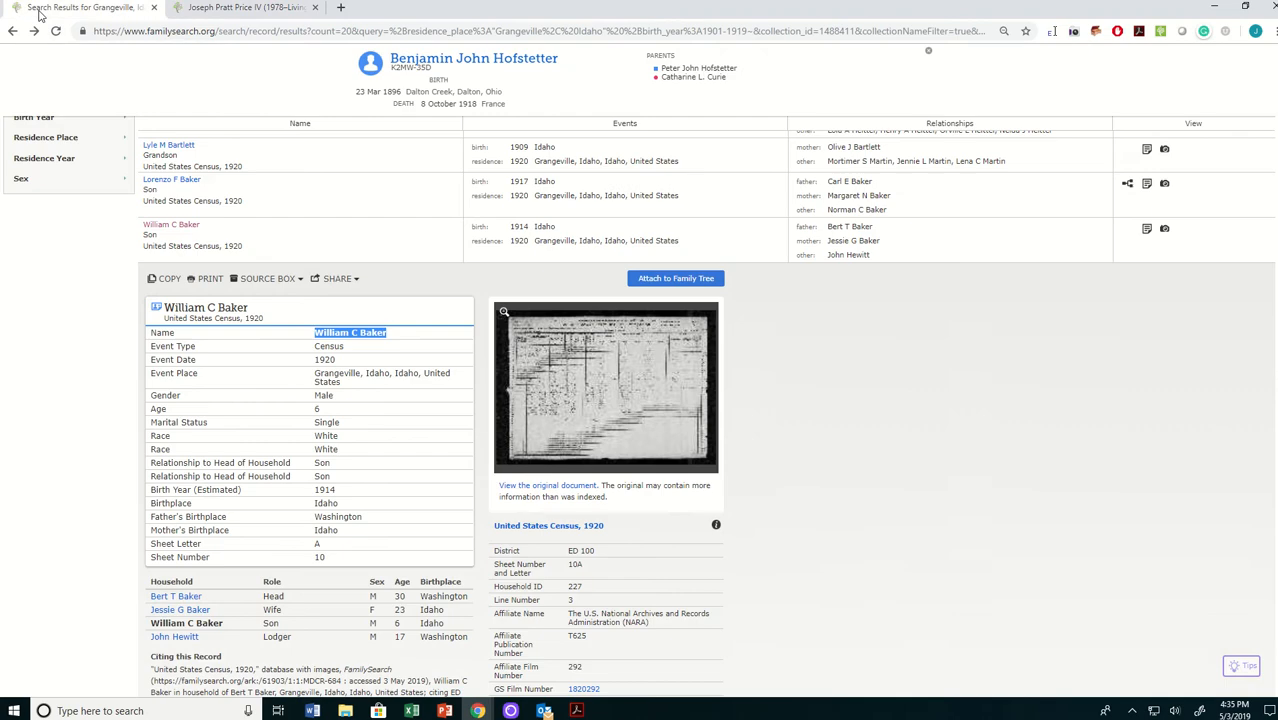
pyautogui.doubleClick(320, 490)
pyautogui.hotkey('ctrl', 'c')
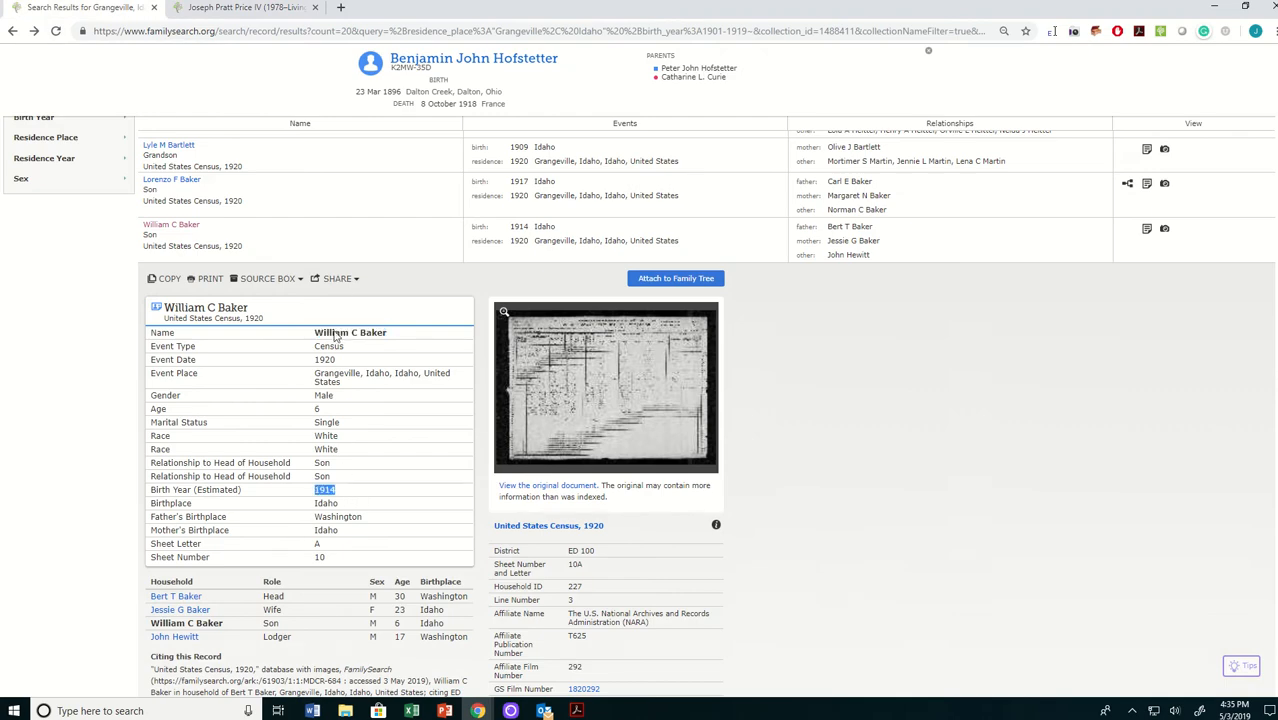
pyautogui.click(240, 8)
pyautogui.click(550, 402)
pyautogui.hotkey('ctrl', 'v')
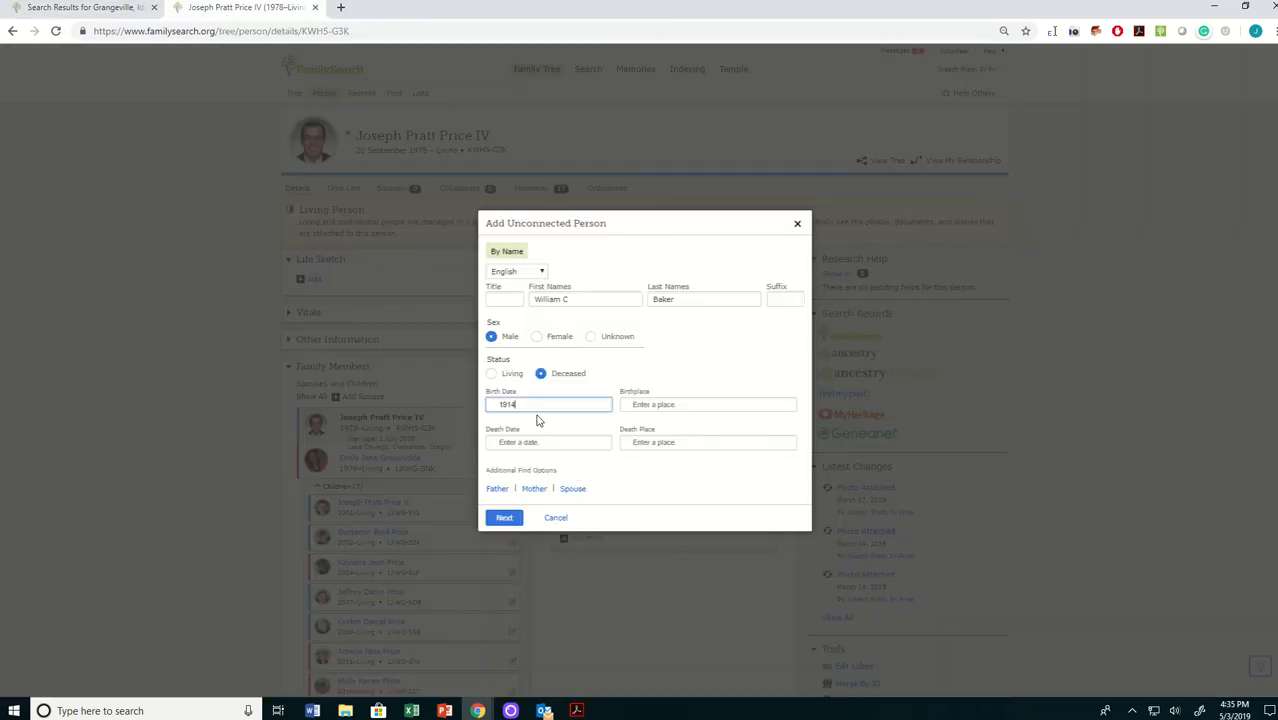
pyautogui.click(528, 428)
# Step: Set the new person's birthplace to "Idaho, United States" as in the census record, and create the person in Family Tree
pyautogui.click(85, 12)
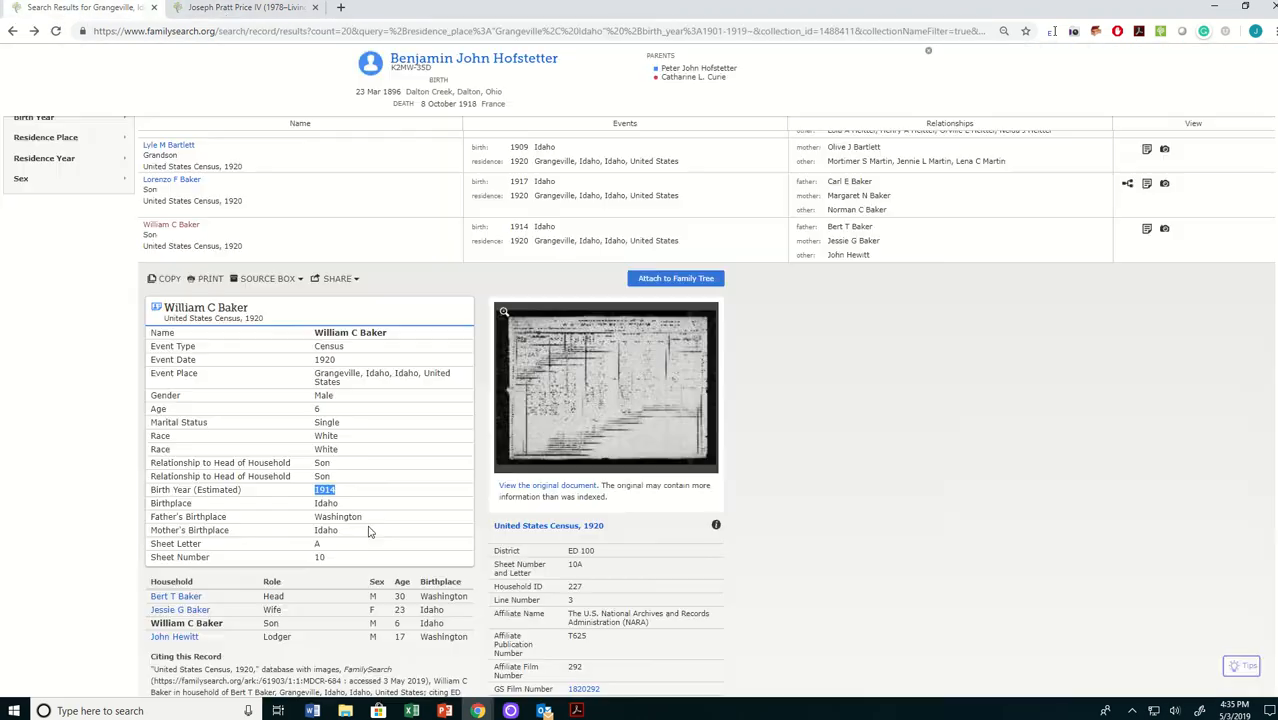
pyautogui.moveTo(339, 503); pyautogui.dragTo(329, 503)
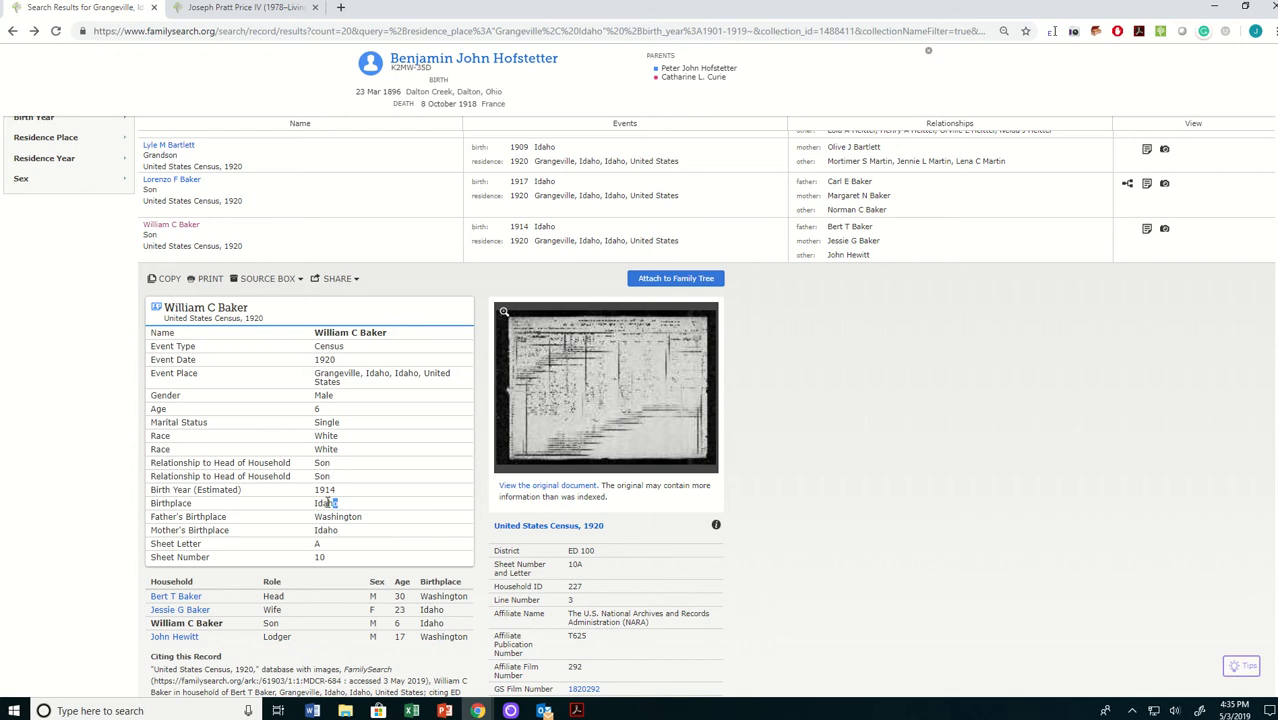
pyautogui.click(240, 8)
pyautogui.click(650, 404)
pyautogui.write('Idaho')
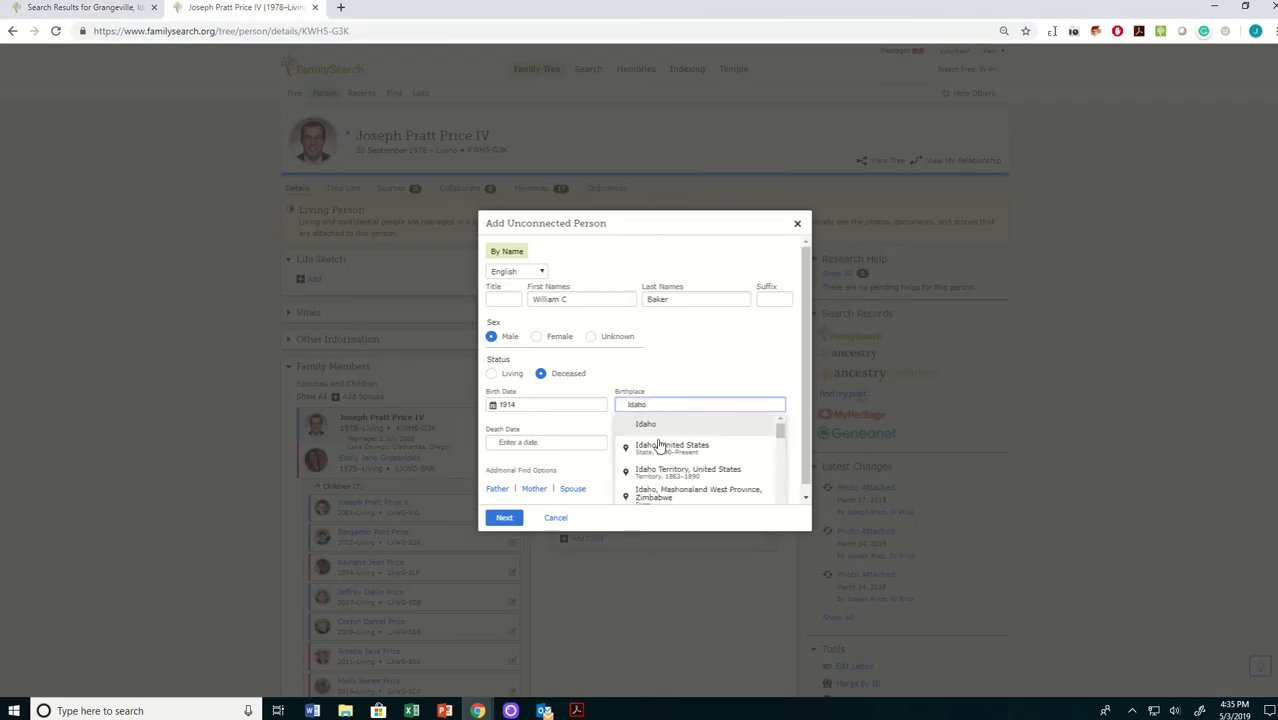
pyautogui.click(660, 445)
pyautogui.click(505, 518)
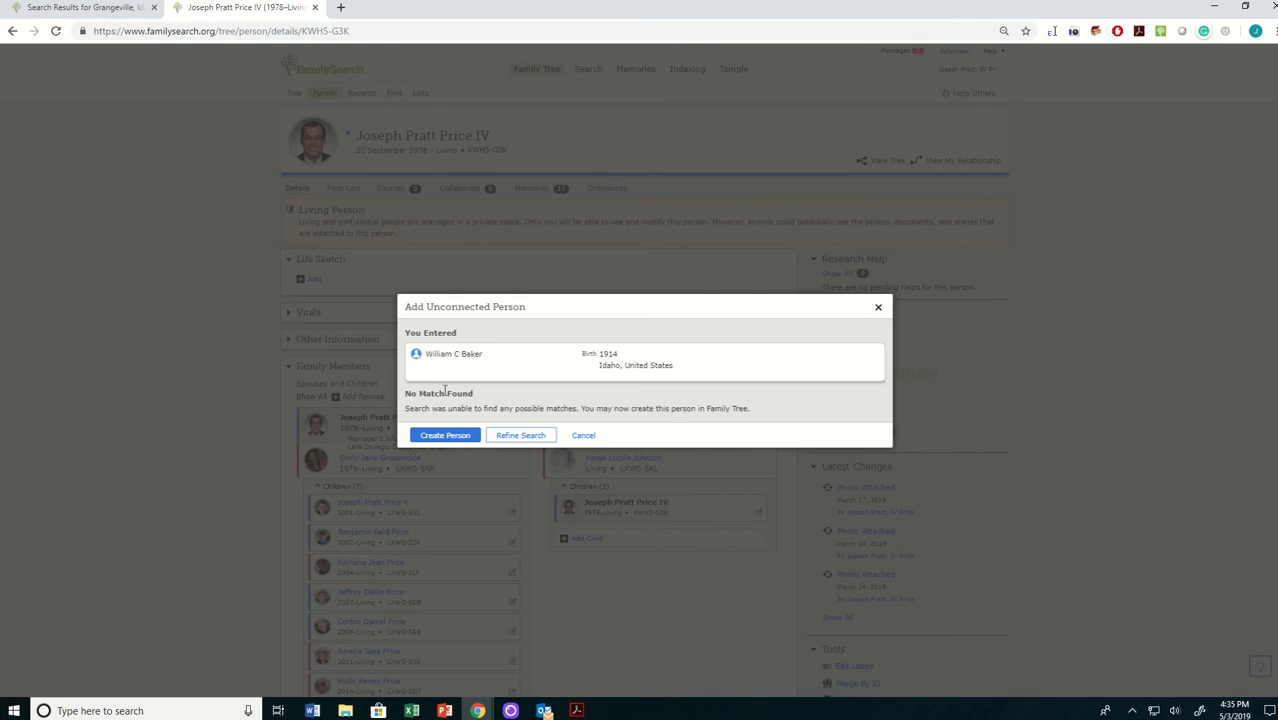
pyautogui.click(445, 436)
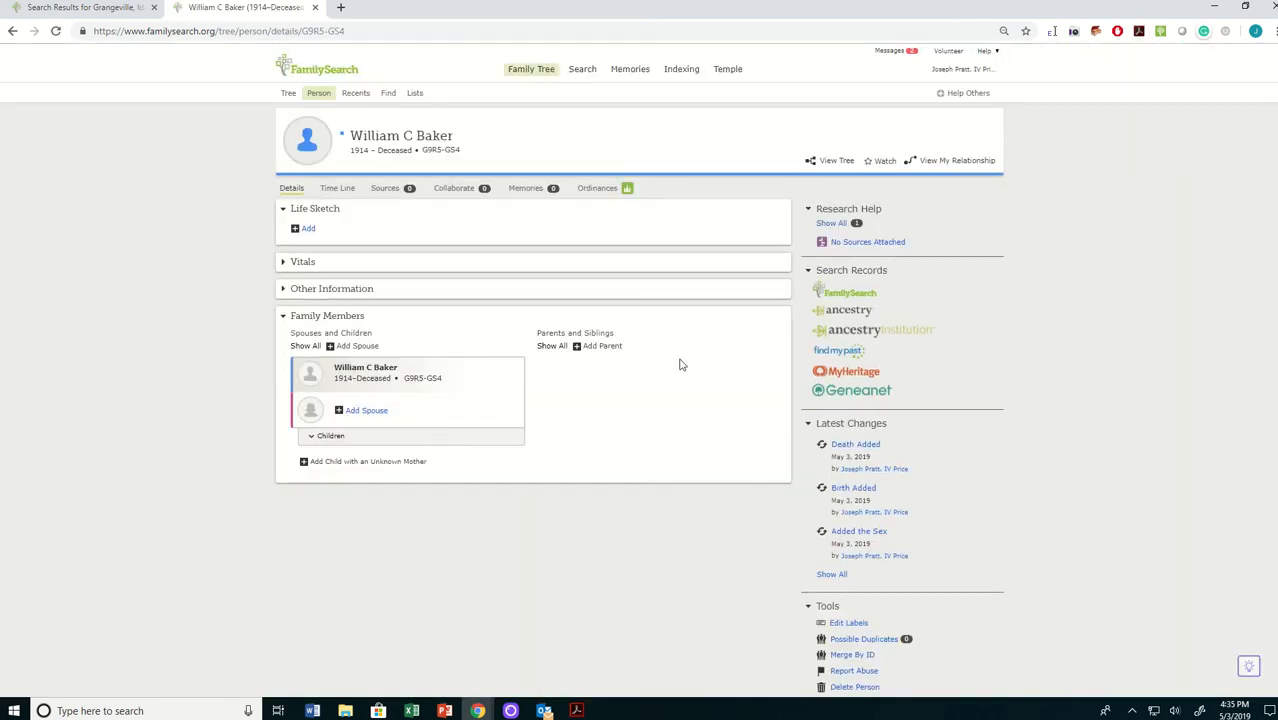
# Step: Search FamilySearch records from the new person's page and open the matching 1920 census record from Grangeville
pyautogui.click(838, 294)
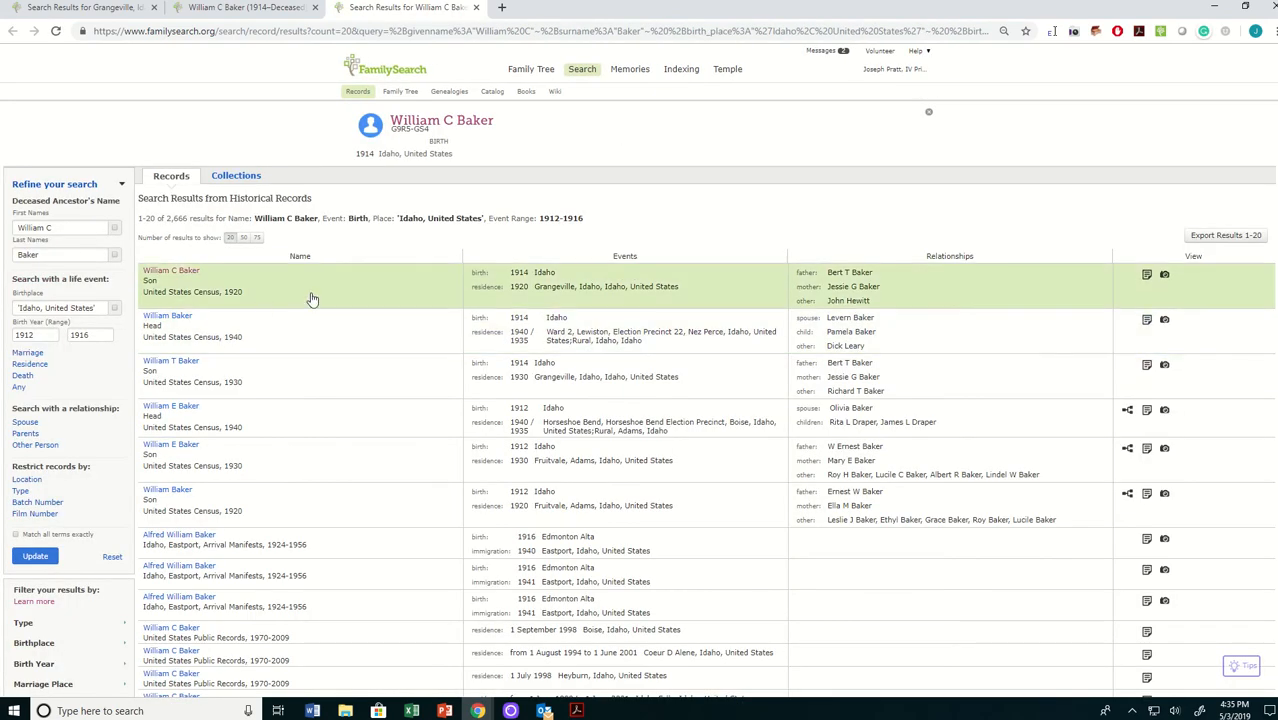
pyautogui.click(162, 274)
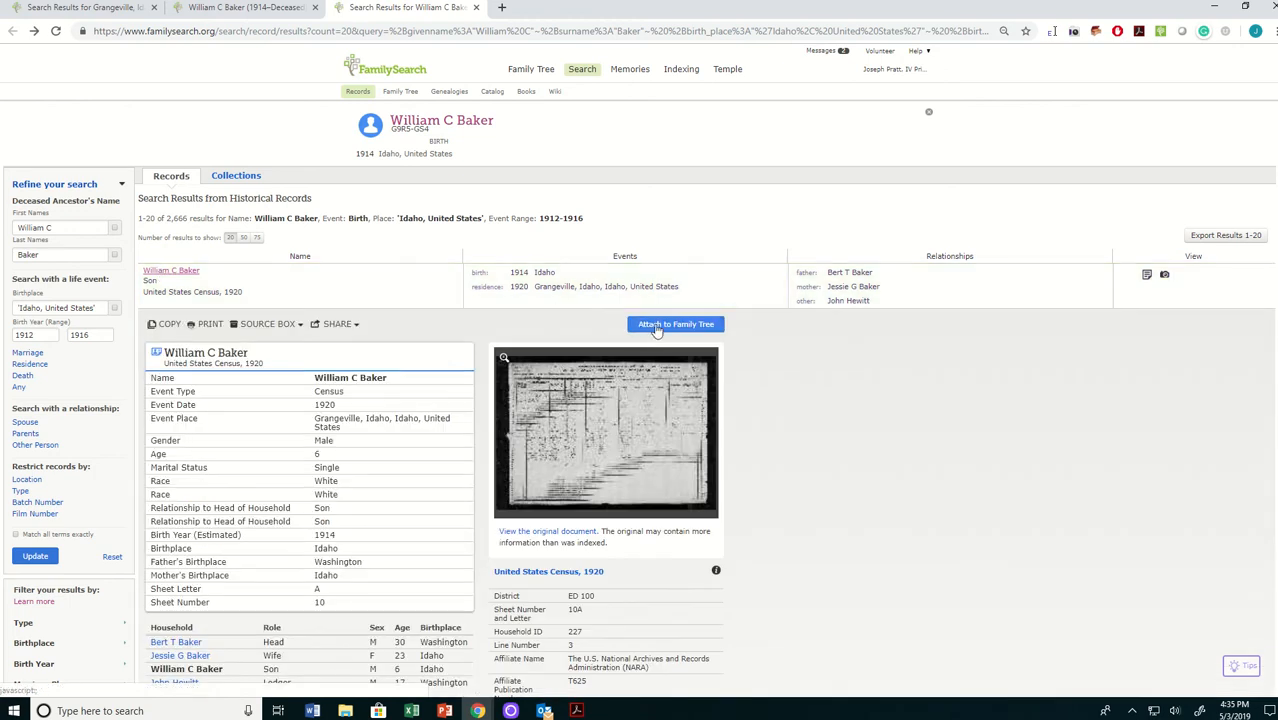
# Step: Attach the 1920 census record to the child in Family Tree, adding his 1920 Grangeville residence
pyautogui.click(657, 327)
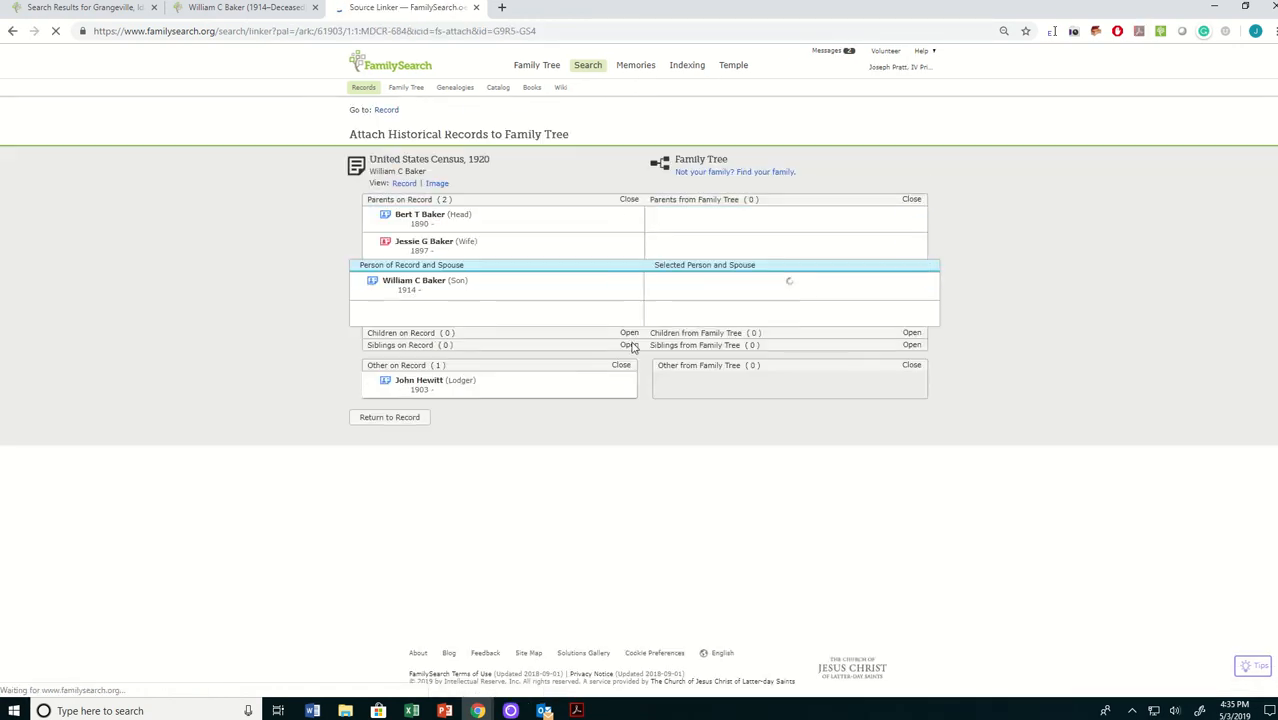
pyautogui.click(638, 288)
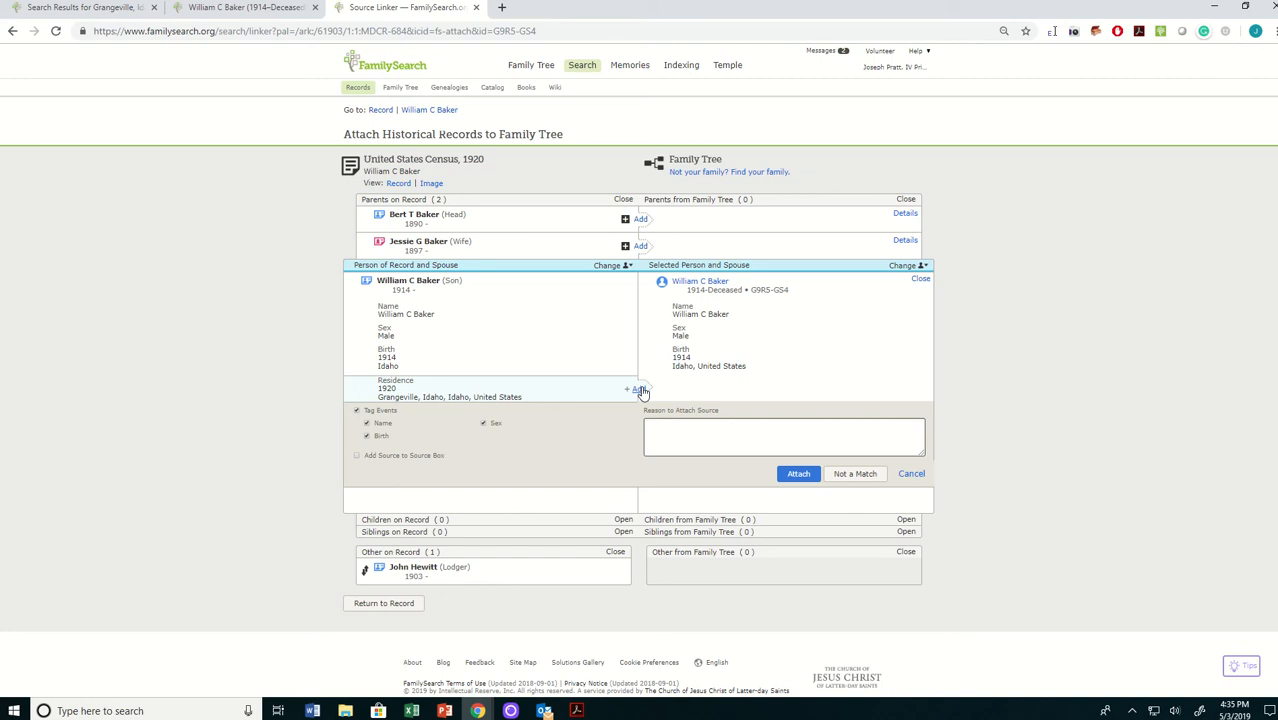
pyautogui.click(639, 390)
pyautogui.click(798, 473)
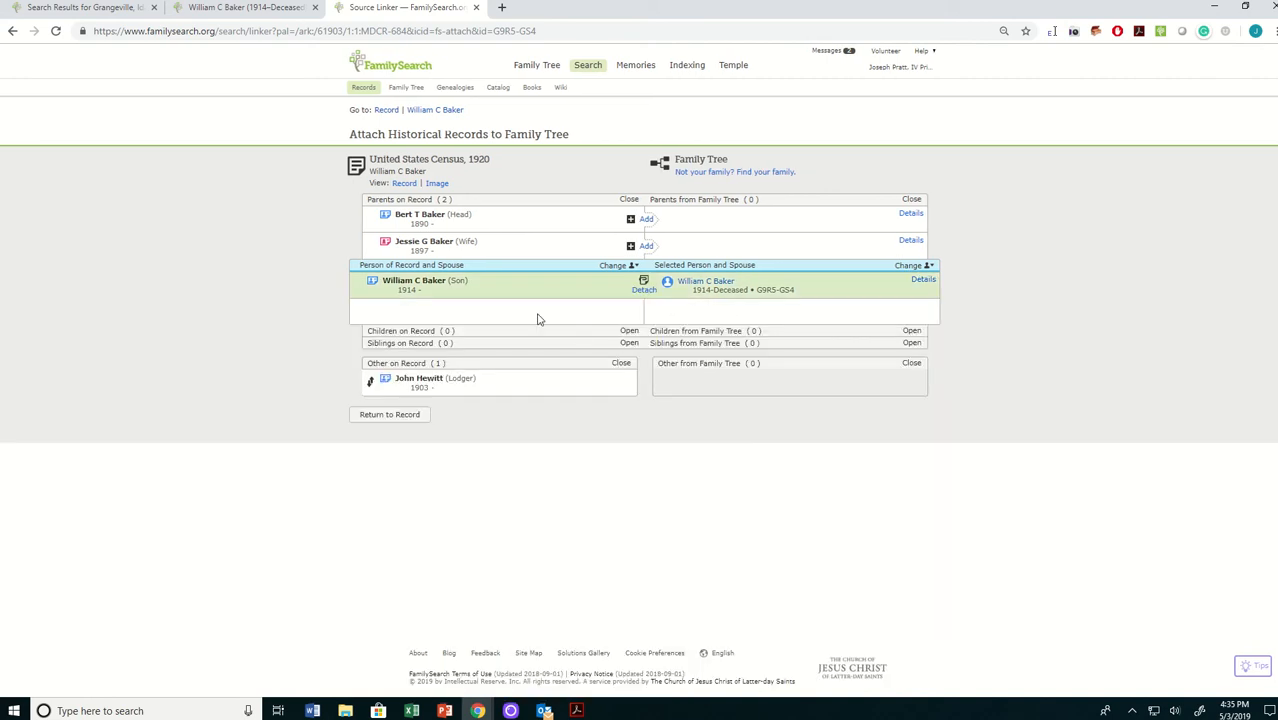
# Step: Create the father in Family Tree from the 1920 census details and attach the record to him with his 1920 residence
pyautogui.click(645, 219)
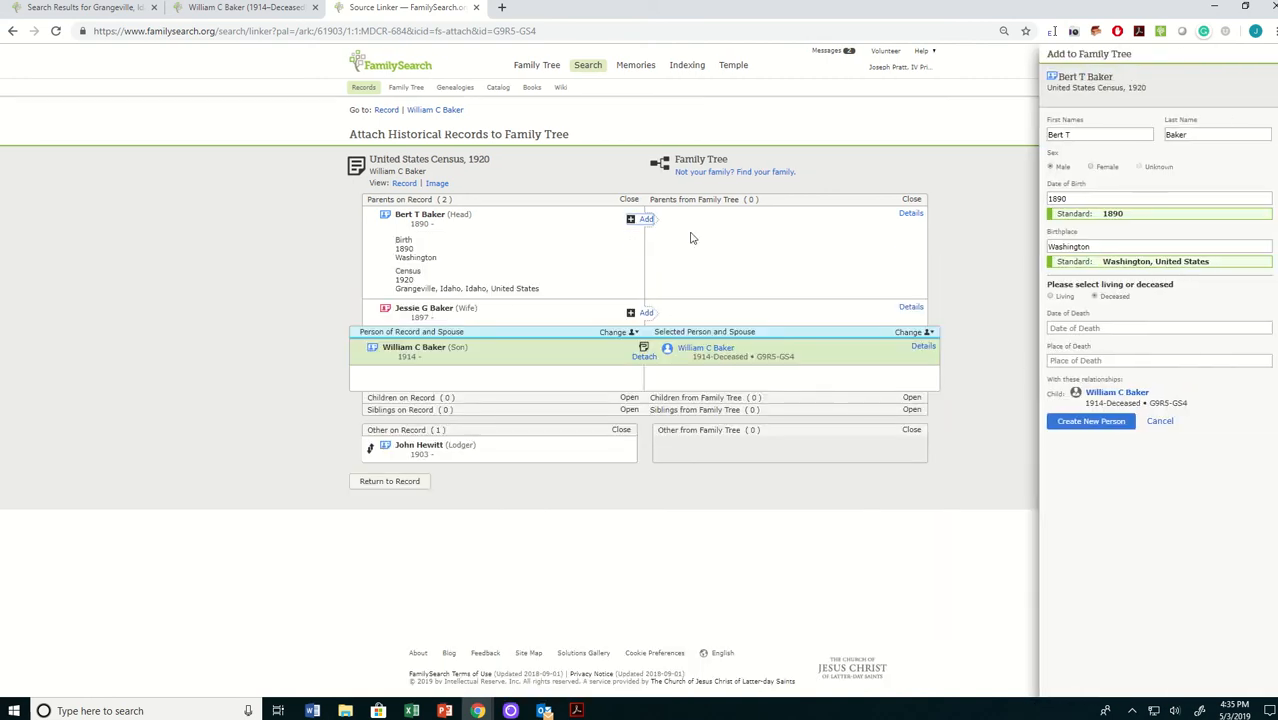
pyautogui.click(1090, 422)
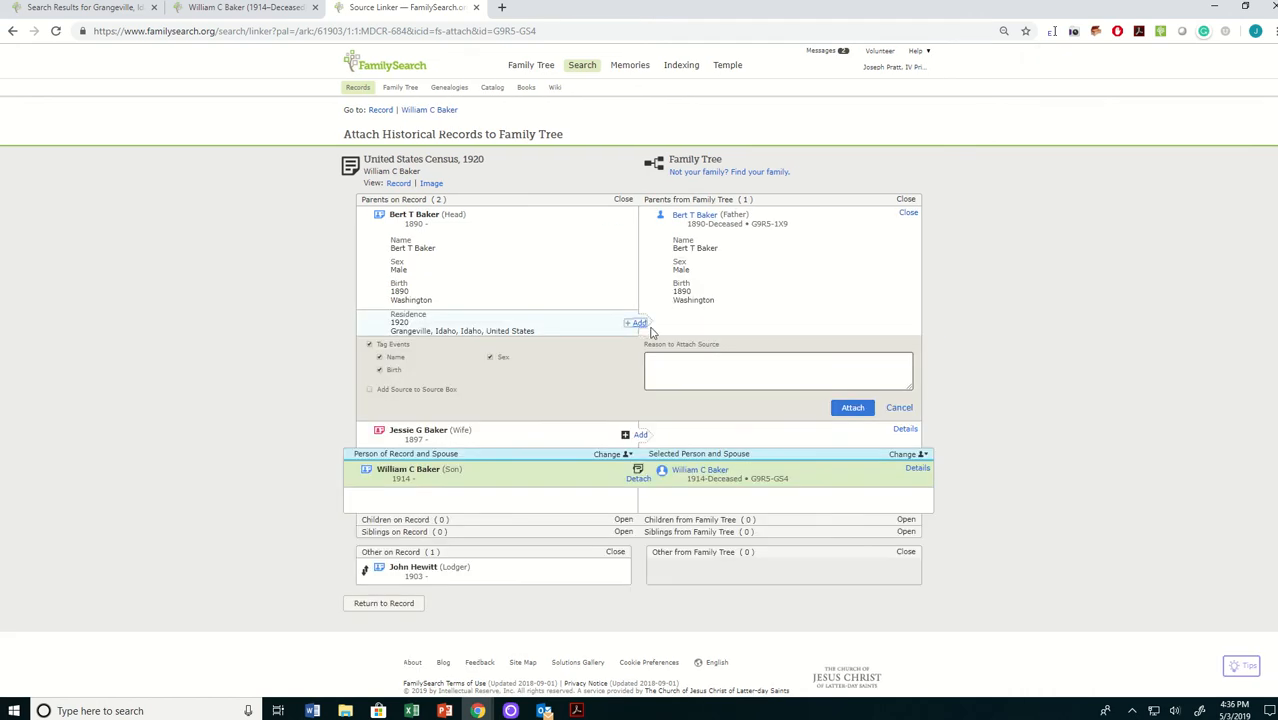
pyautogui.click(850, 408)
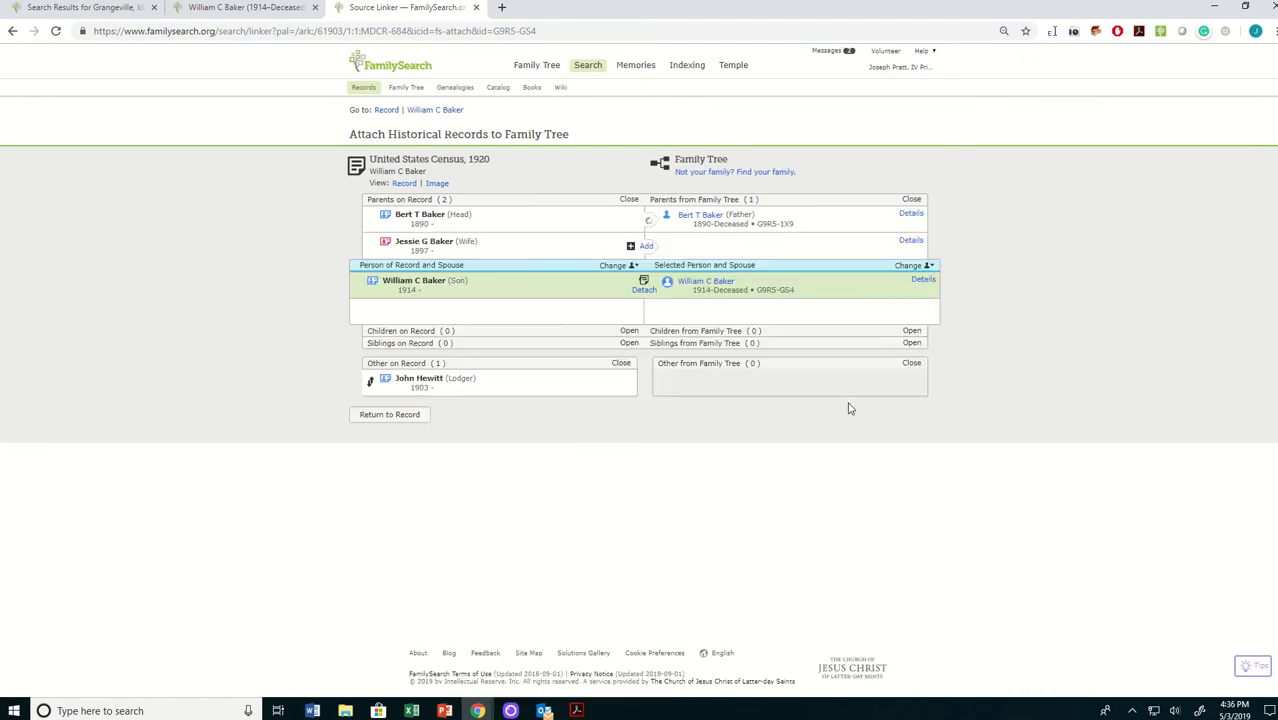
# Step: Create the mother in Family Tree with a blank last name, and attach the 1920 census record with her 1920 residence
pyautogui.click(640, 246)
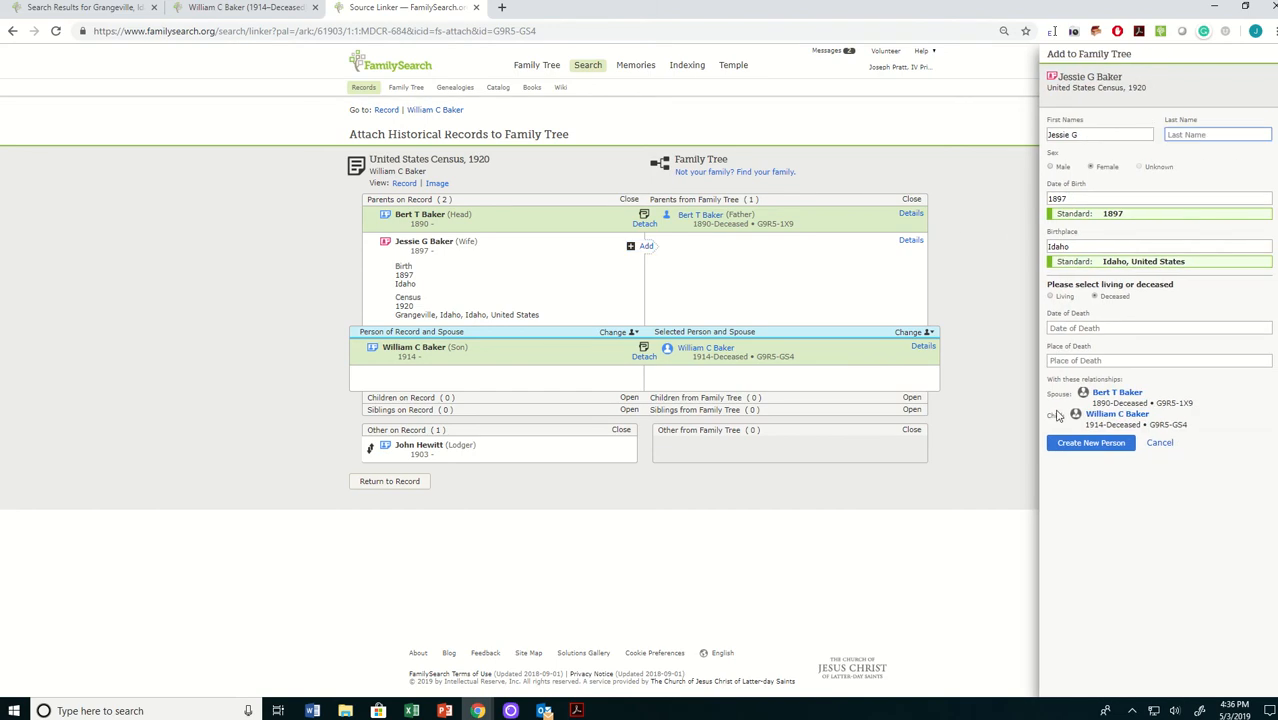
pyautogui.click(1074, 443)
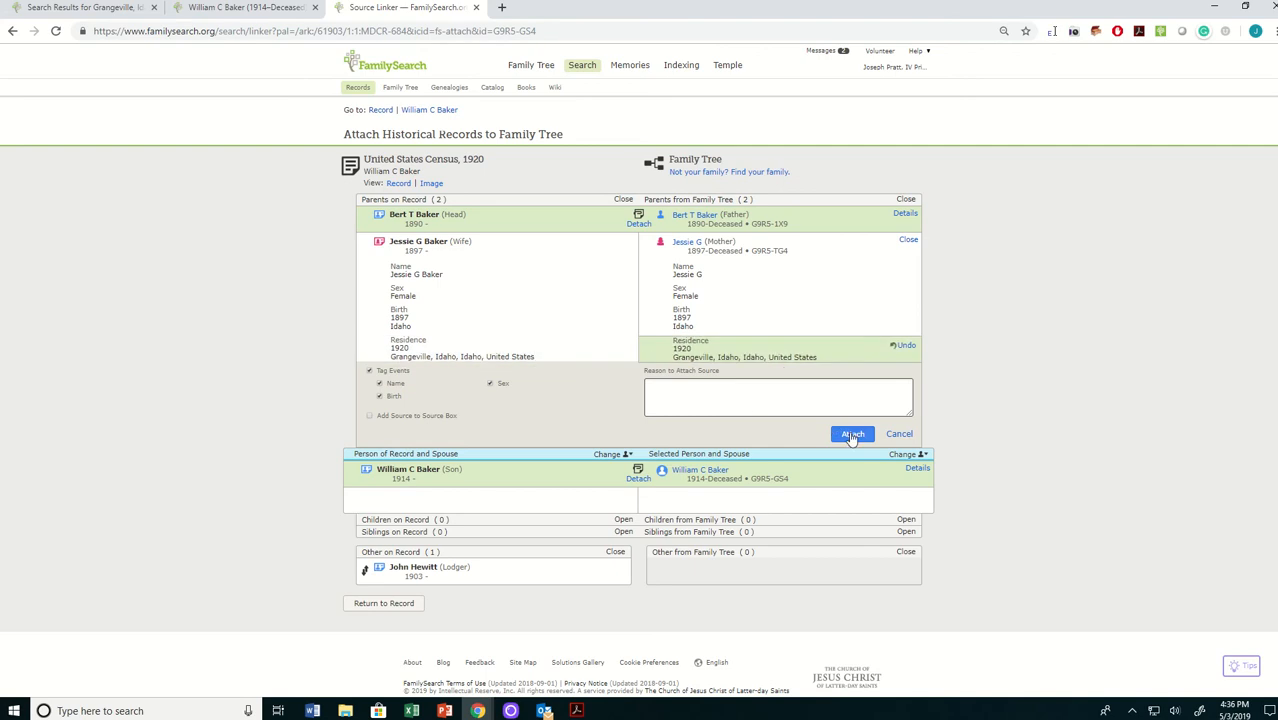
pyautogui.click(852, 433)
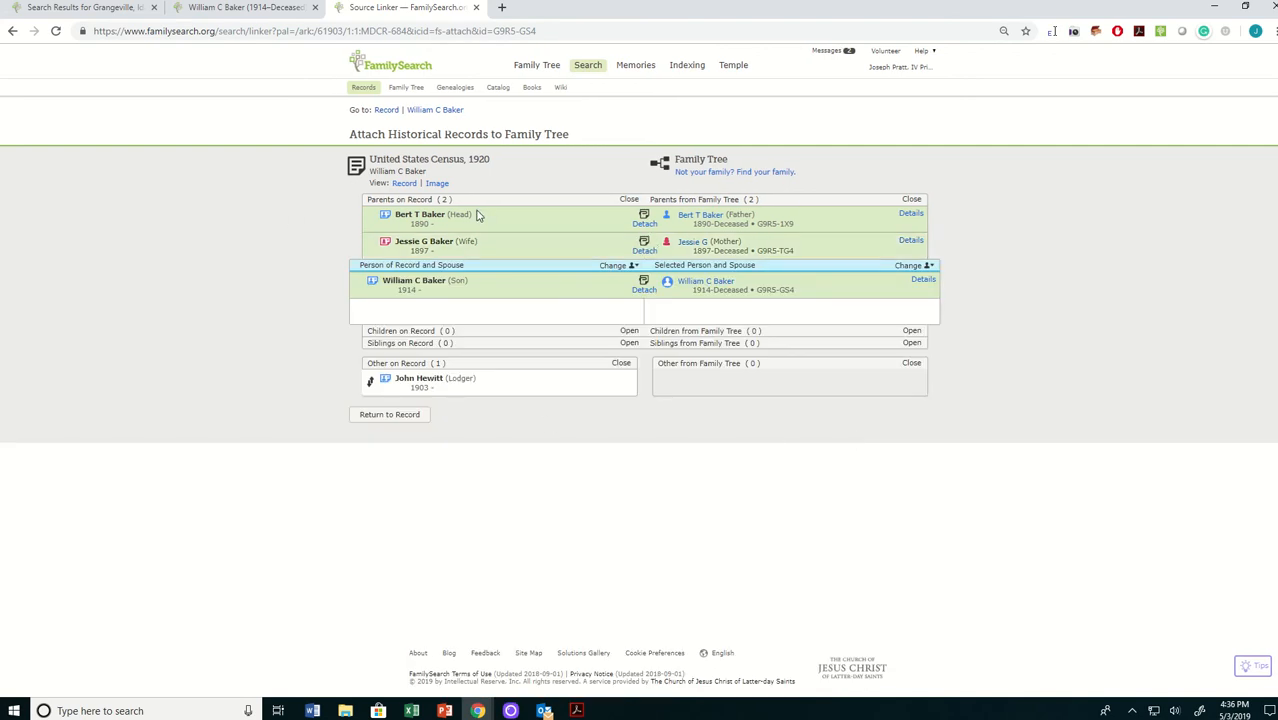
# Step: Review the 1930 census hint on the child's page and attach it to him with the 1930 Grangeville residence
pyautogui.click(428, 112)
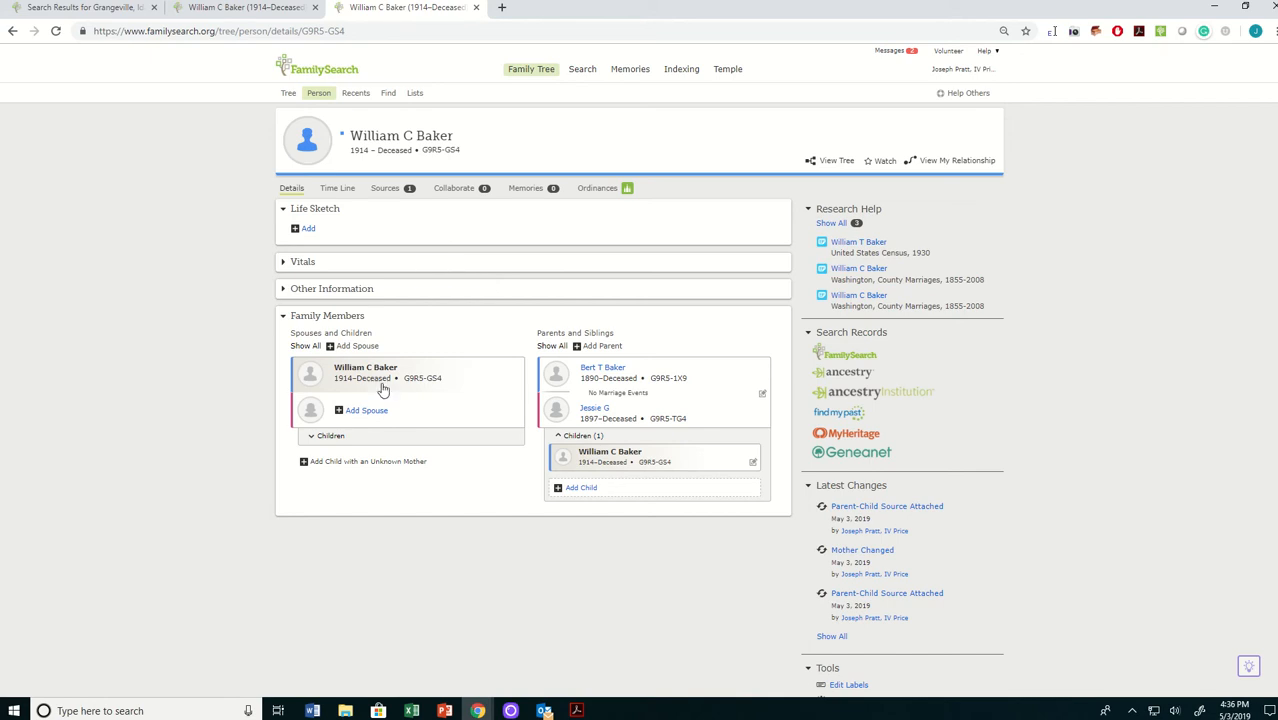
pyautogui.click(857, 242)
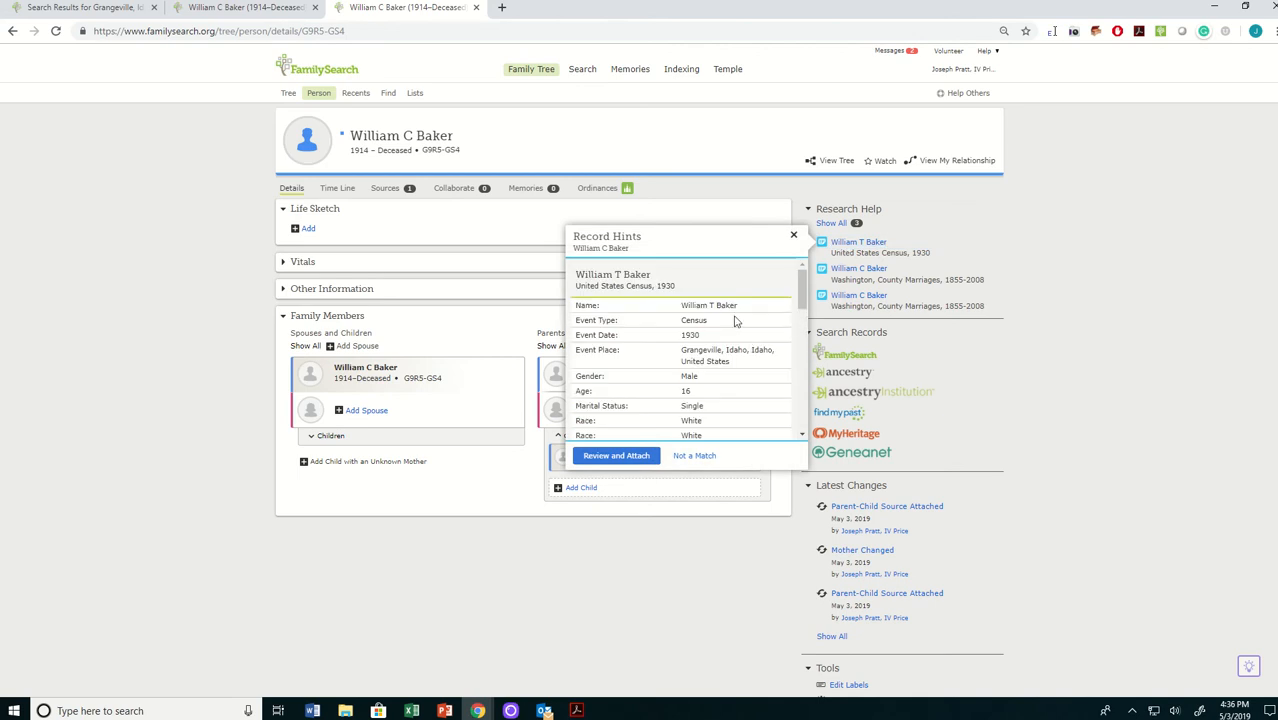
pyautogui.scroll(-2, 754, 368)
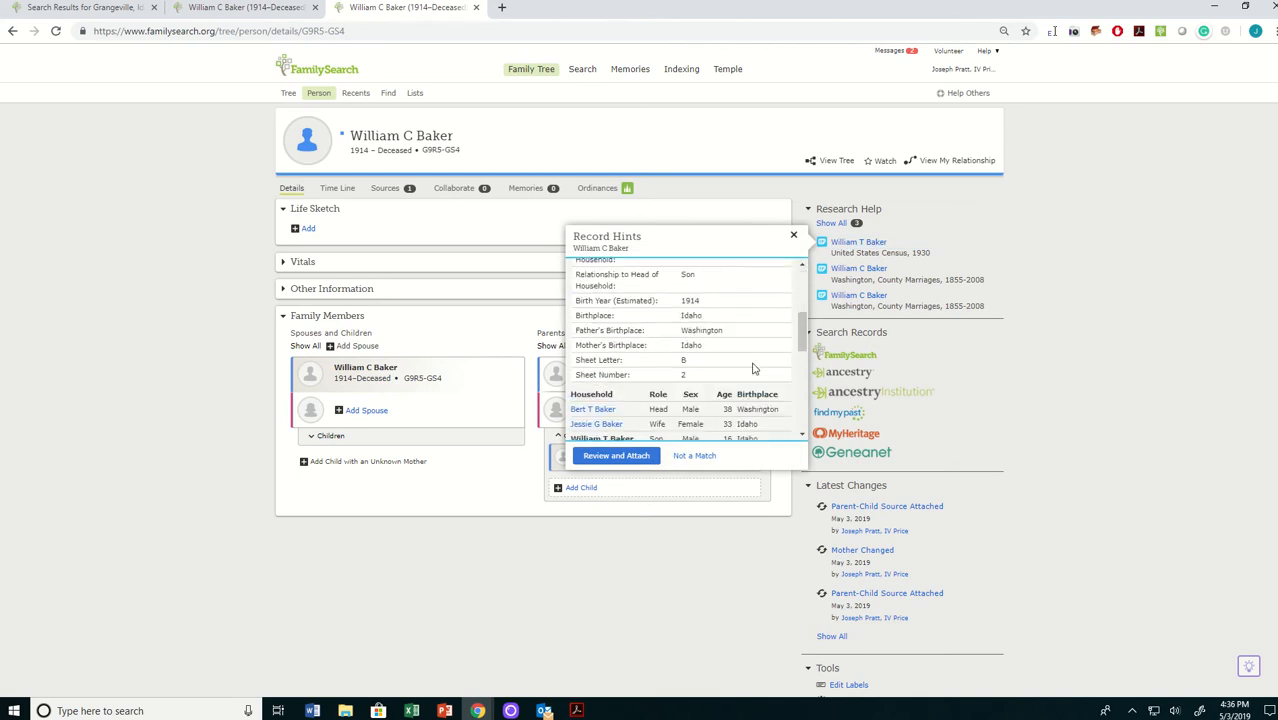
pyautogui.click(604, 452)
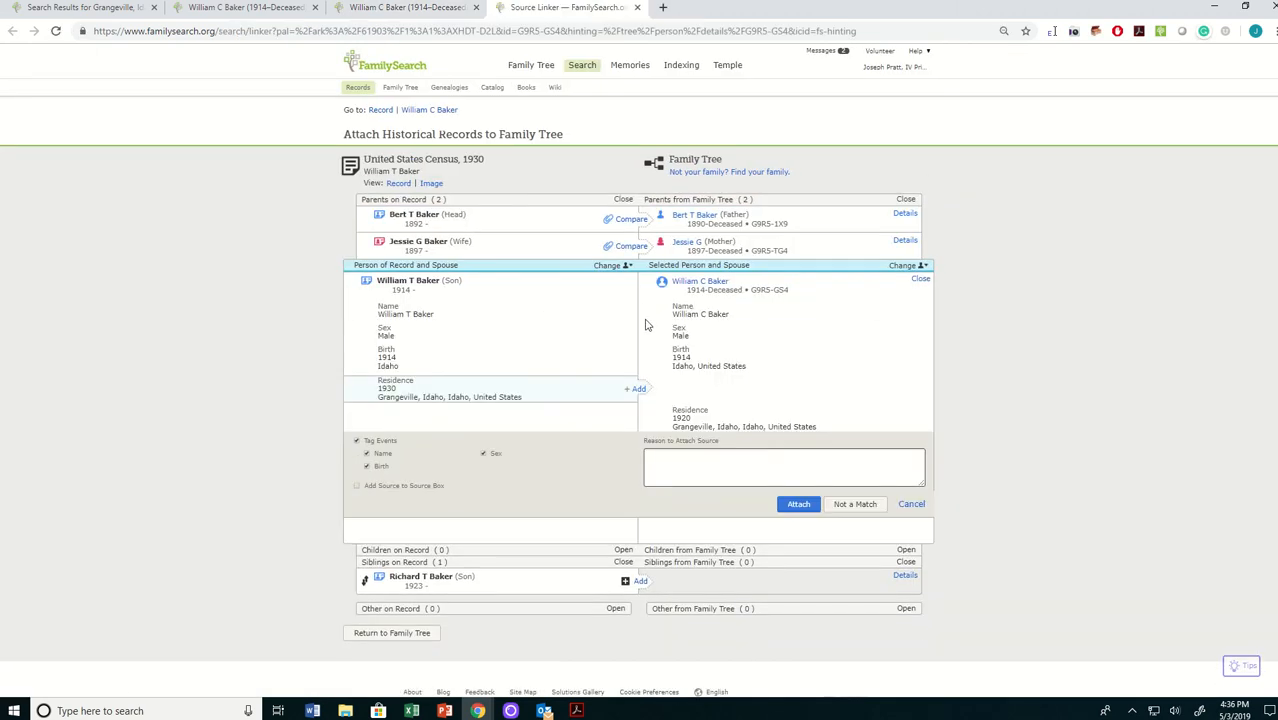
pyautogui.click(638, 390)
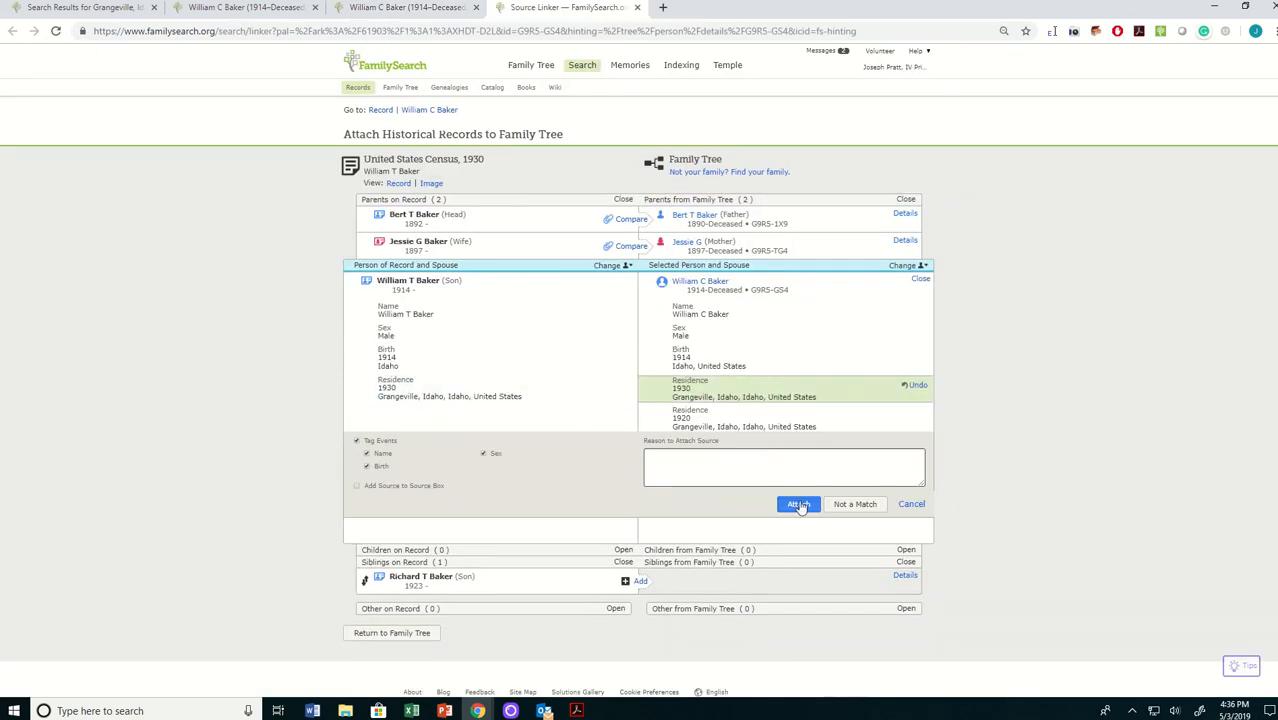
pyautogui.click(798, 503)
# Step: Attach the 1930 census record to the mother and the father, adding the 1930 Grangeville residence to each
pyautogui.click(636, 248)
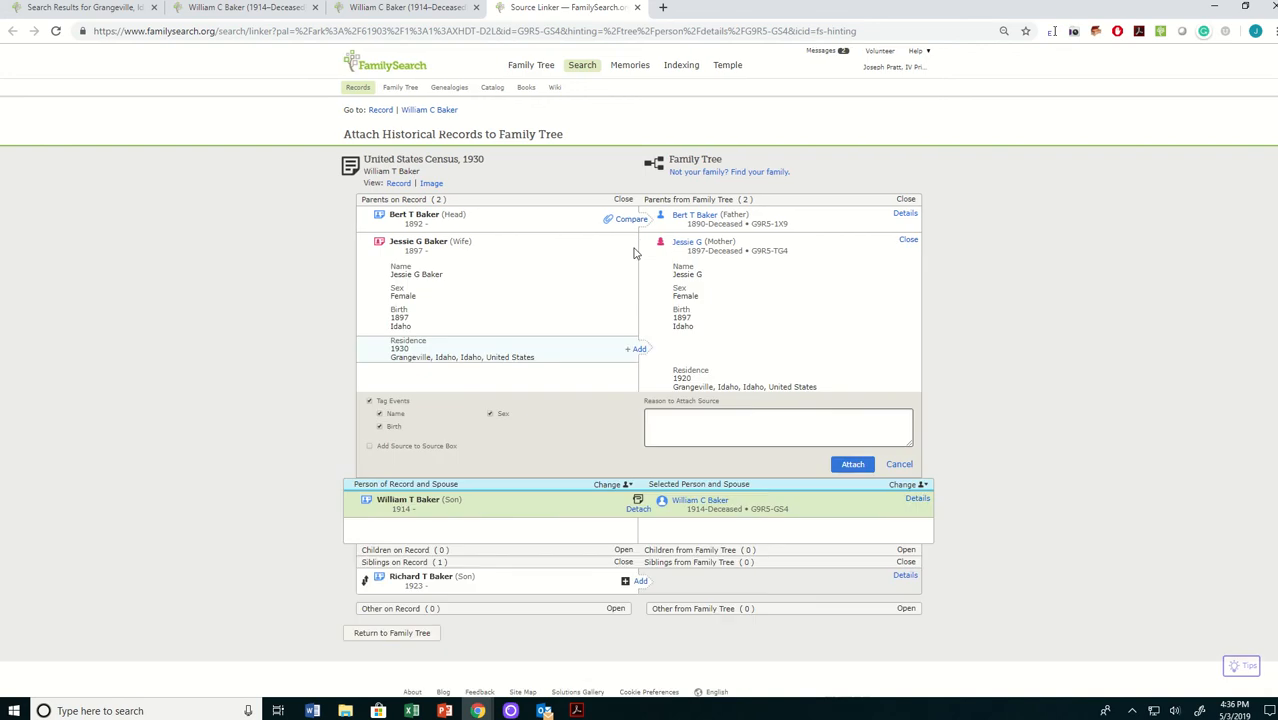
pyautogui.click(638, 349)
pyautogui.click(852, 464)
pyautogui.click(631, 219)
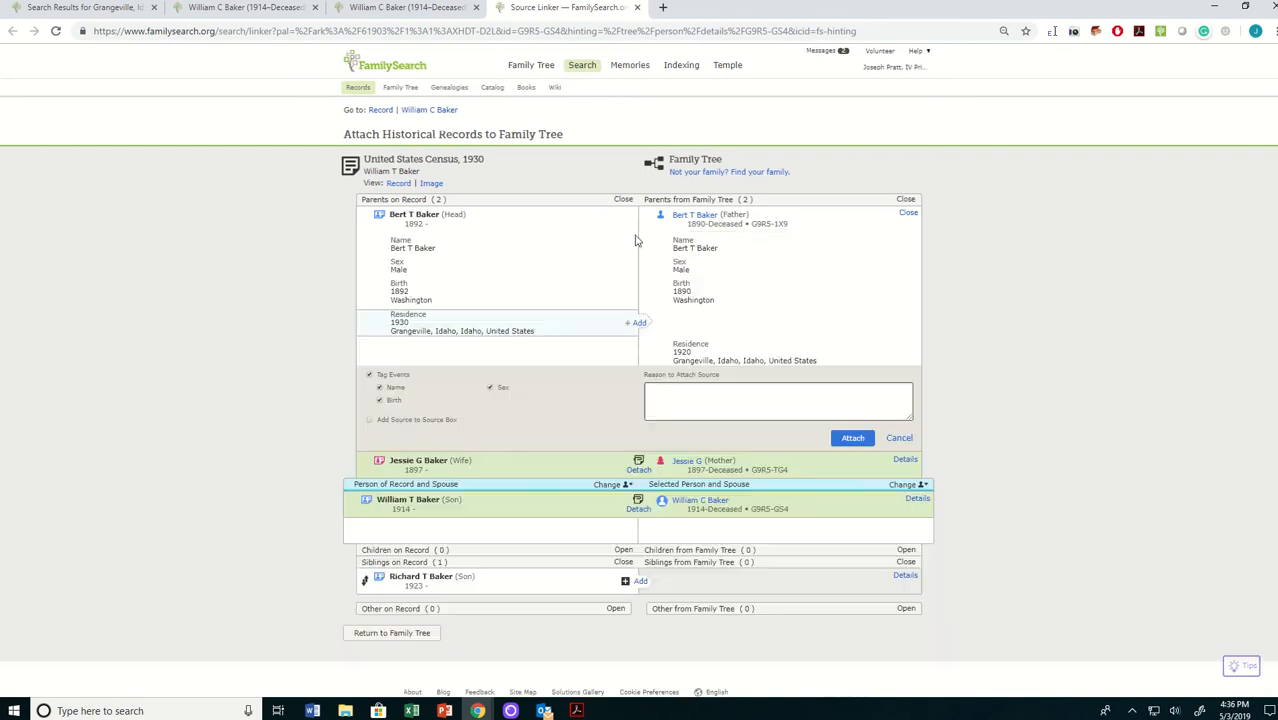
pyautogui.click(638, 324)
pyautogui.click(852, 438)
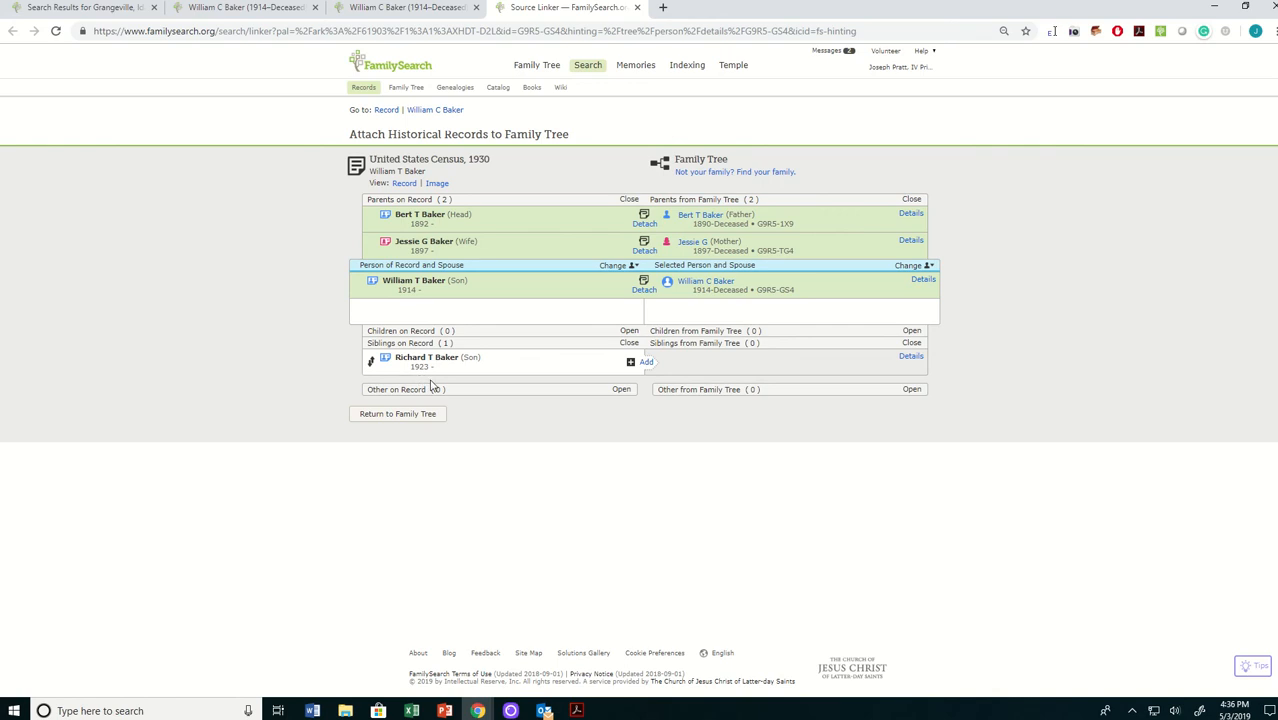
# Step: Create the 1923-born brother as deceased with the reason "born in 1923, will check for death record", and attach the 1930 census to him
pyautogui.click(645, 365)
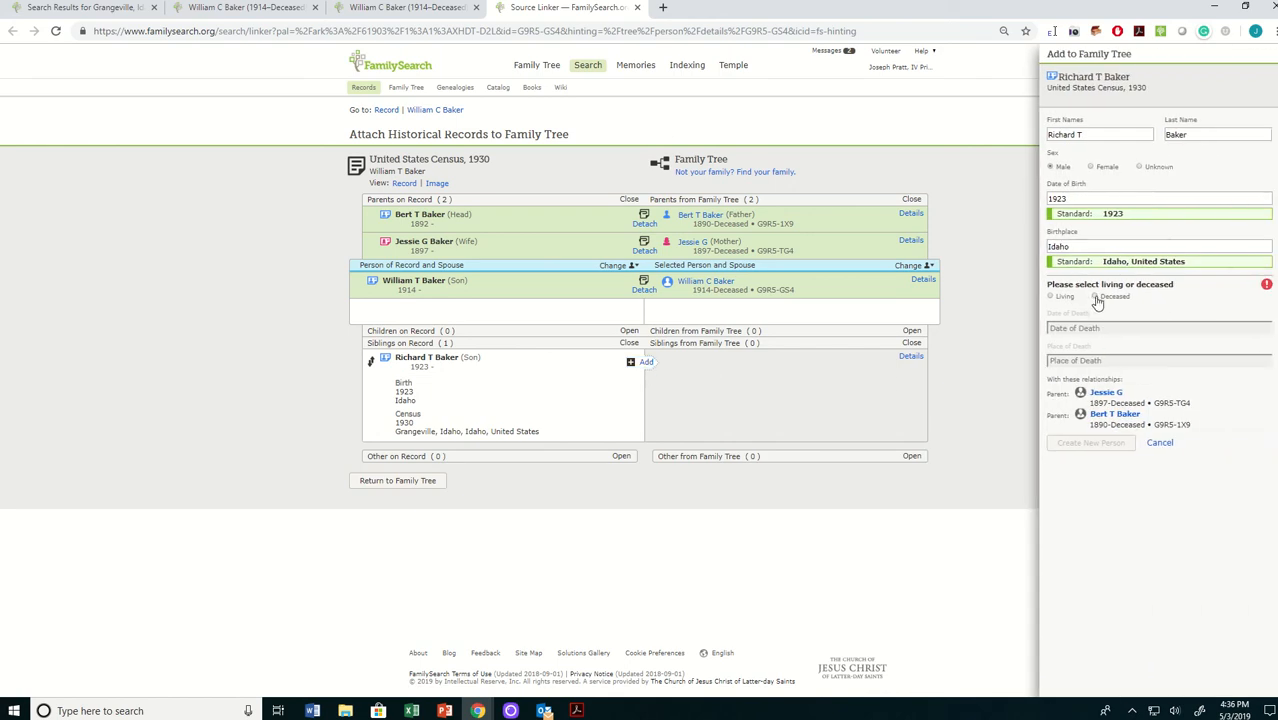
pyautogui.click(1095, 297)
pyautogui.click(1122, 456)
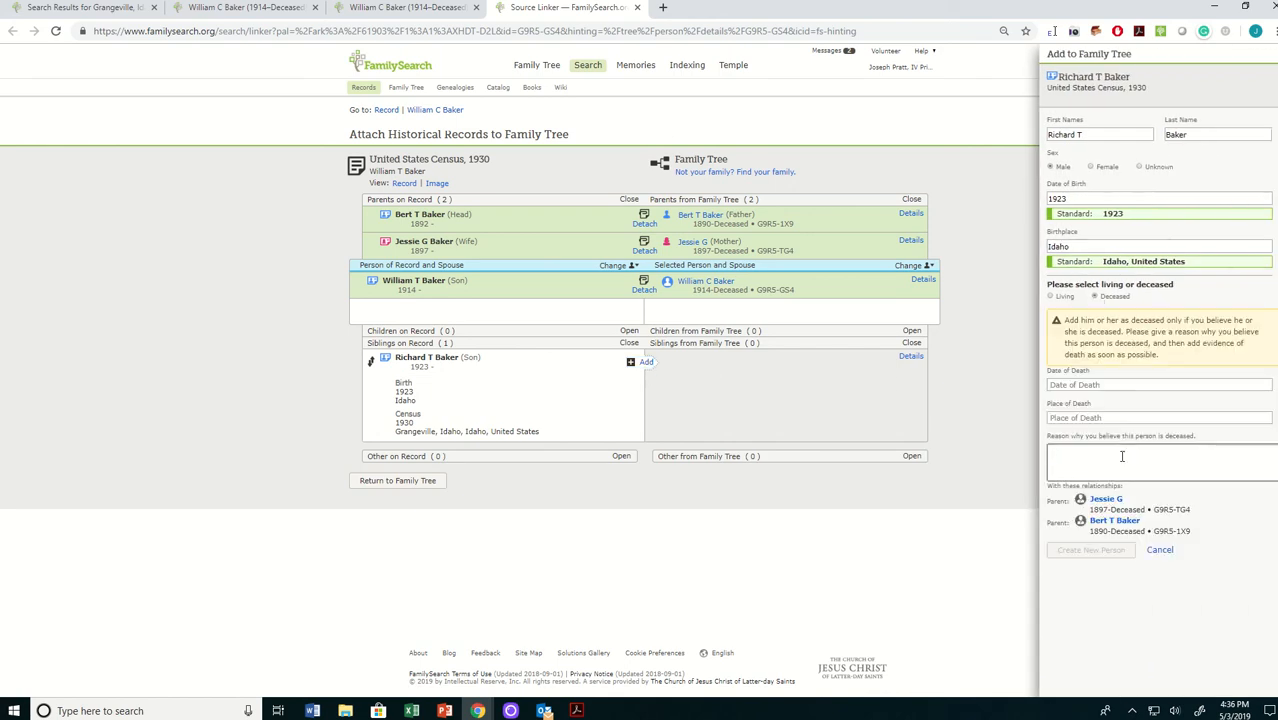
pyautogui.write('bo')
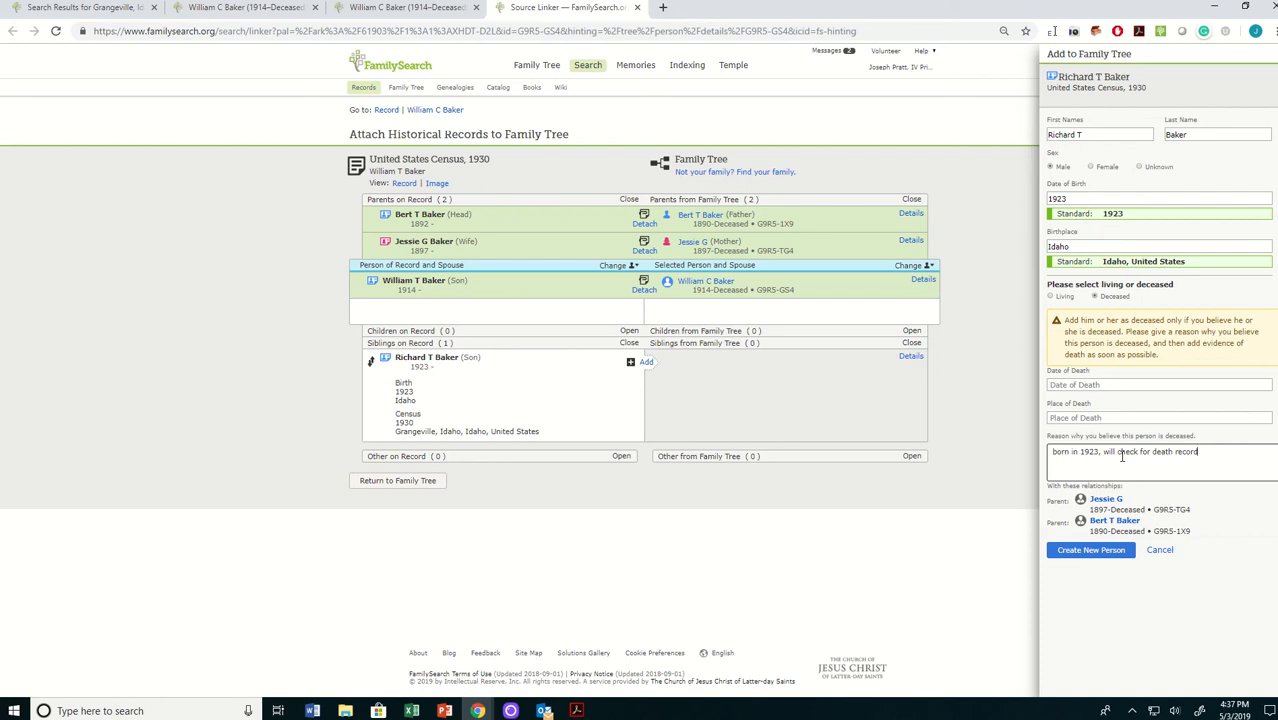
pyautogui.click(1091, 549)
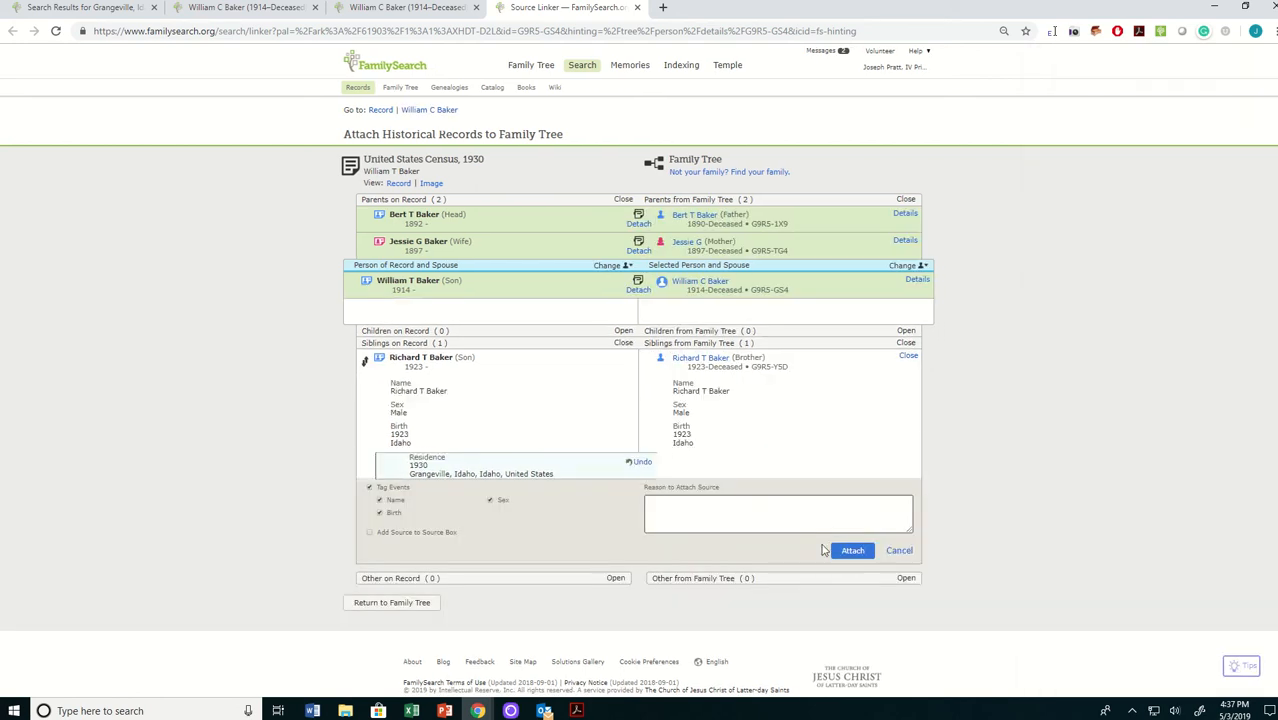
pyautogui.click(852, 551)
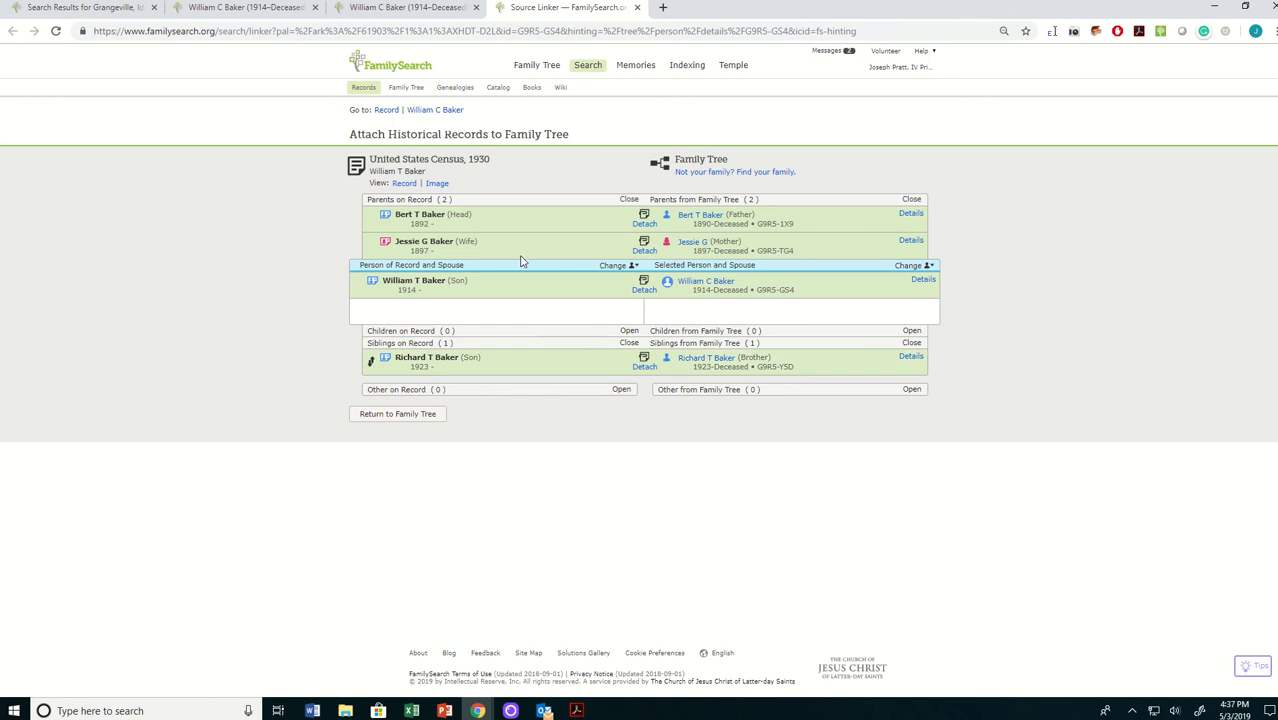
# Step: Return to the child's page and check the first Washington, County Marriages hint for his mother's maiden name
pyautogui.click(432, 112)
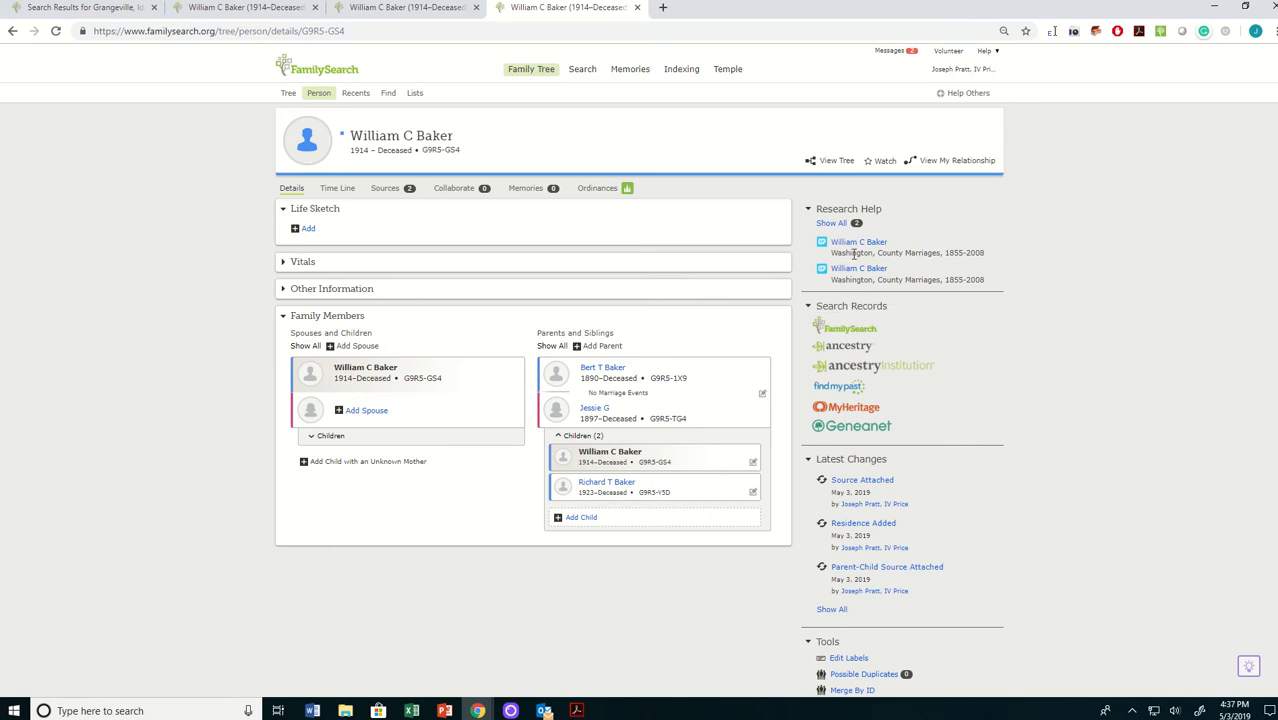
pyautogui.click(851, 246)
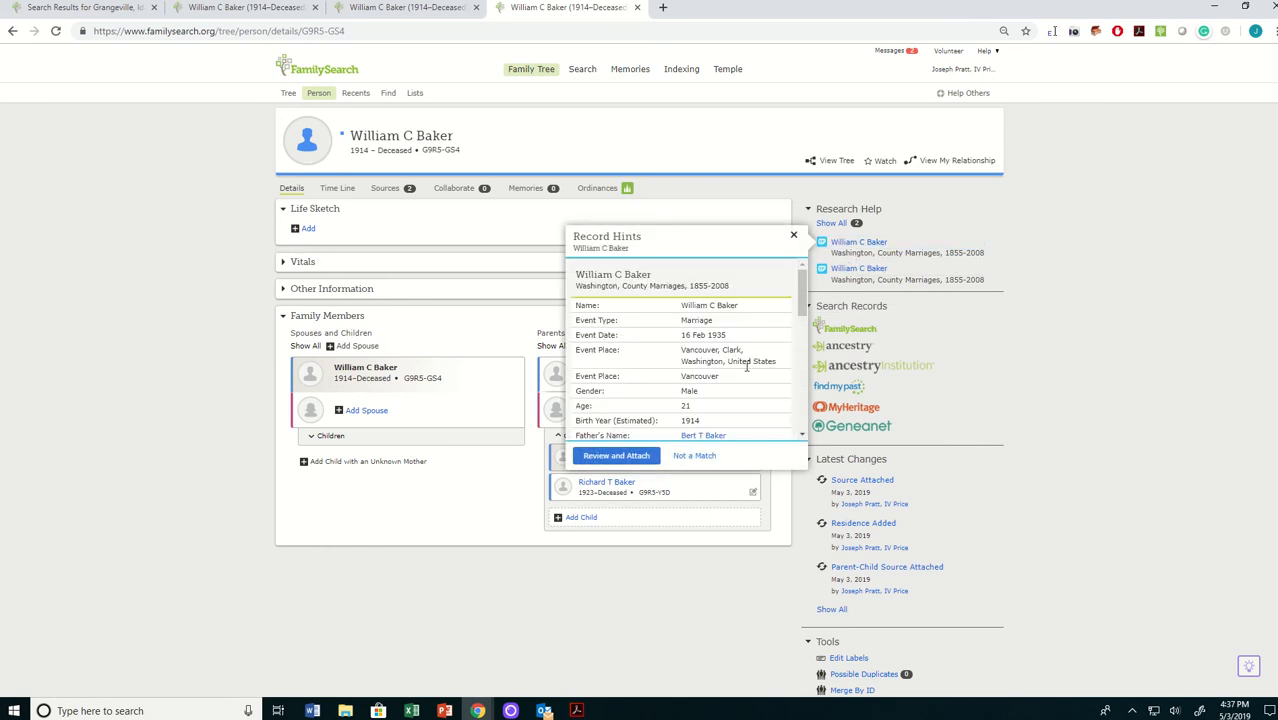
pyautogui.scroll(-1, 744, 373)
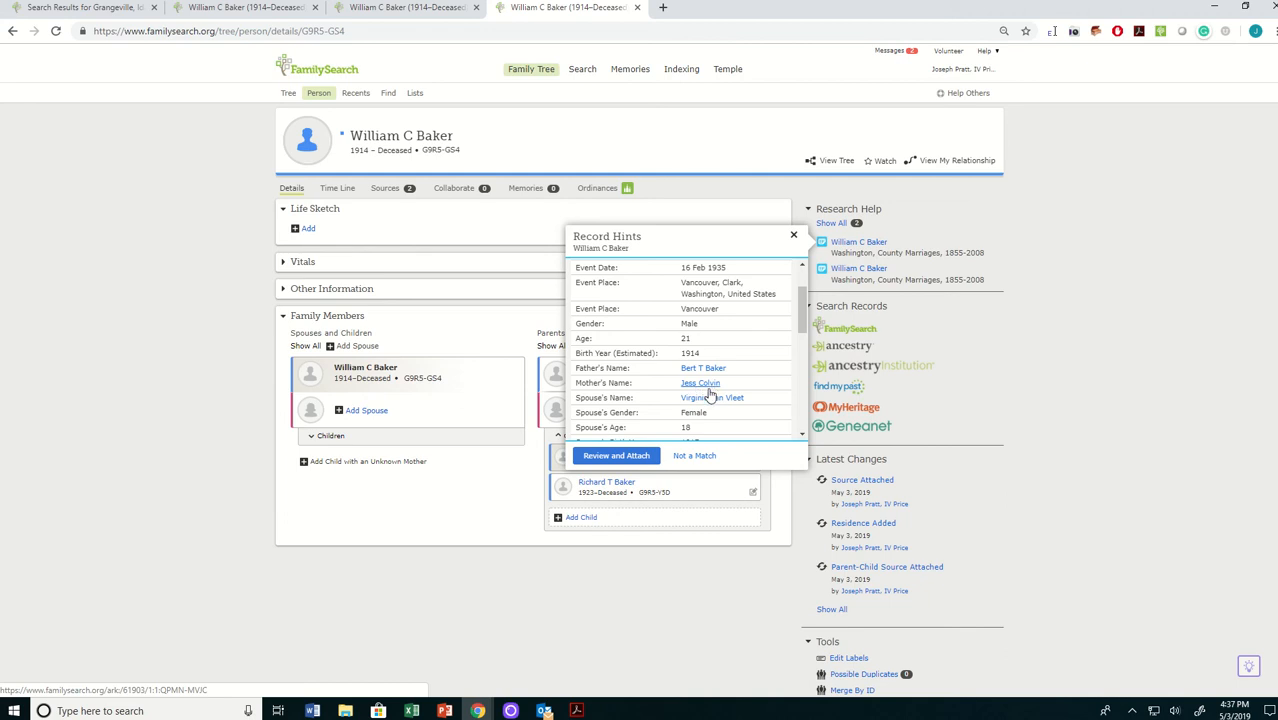
pyautogui.click(500, 492)
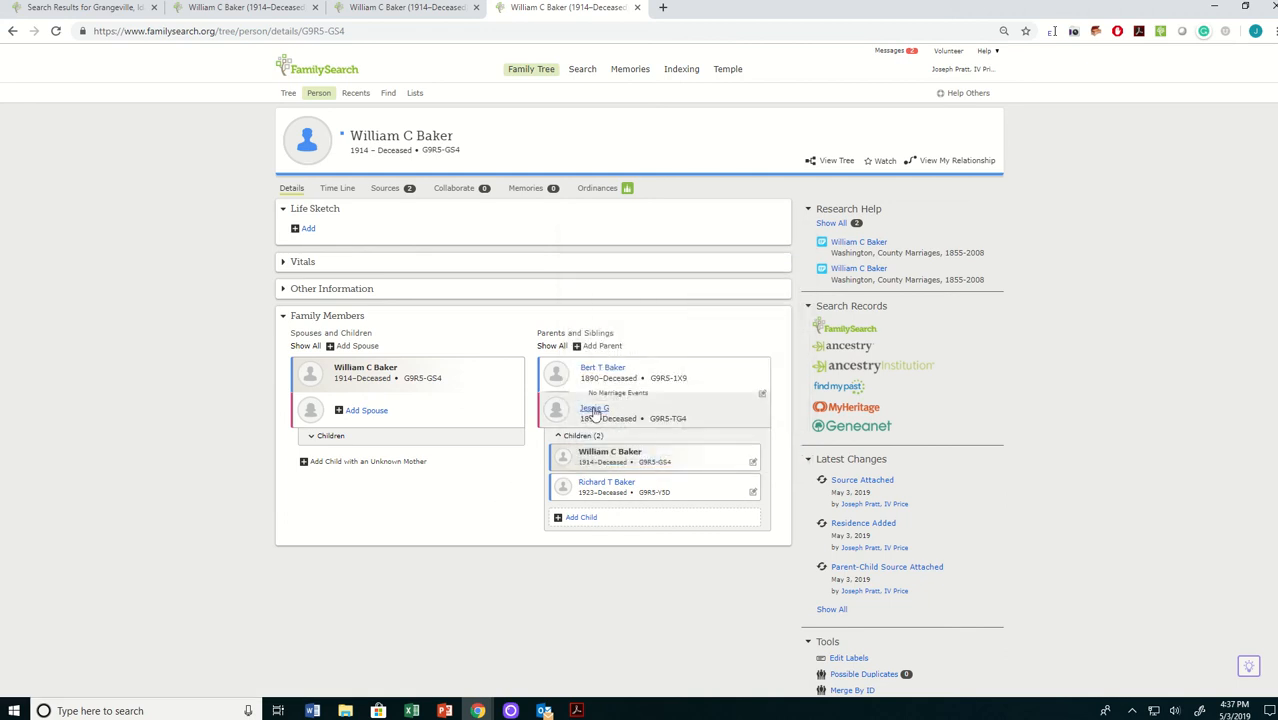
# Step: Enter the mother's maiden name from the marriage record as the last name on her Family Tree page and save it
pyautogui.click(594, 409)
pyautogui.click(855, 476)
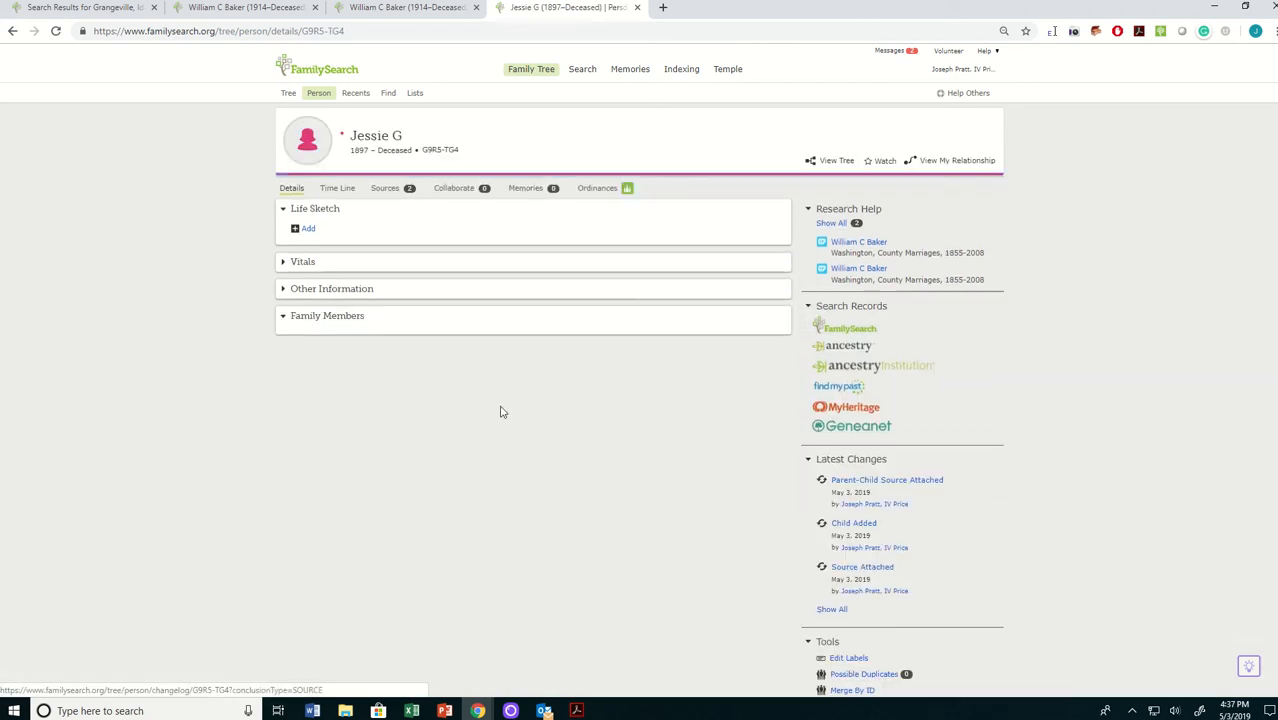
pyautogui.click(286, 262)
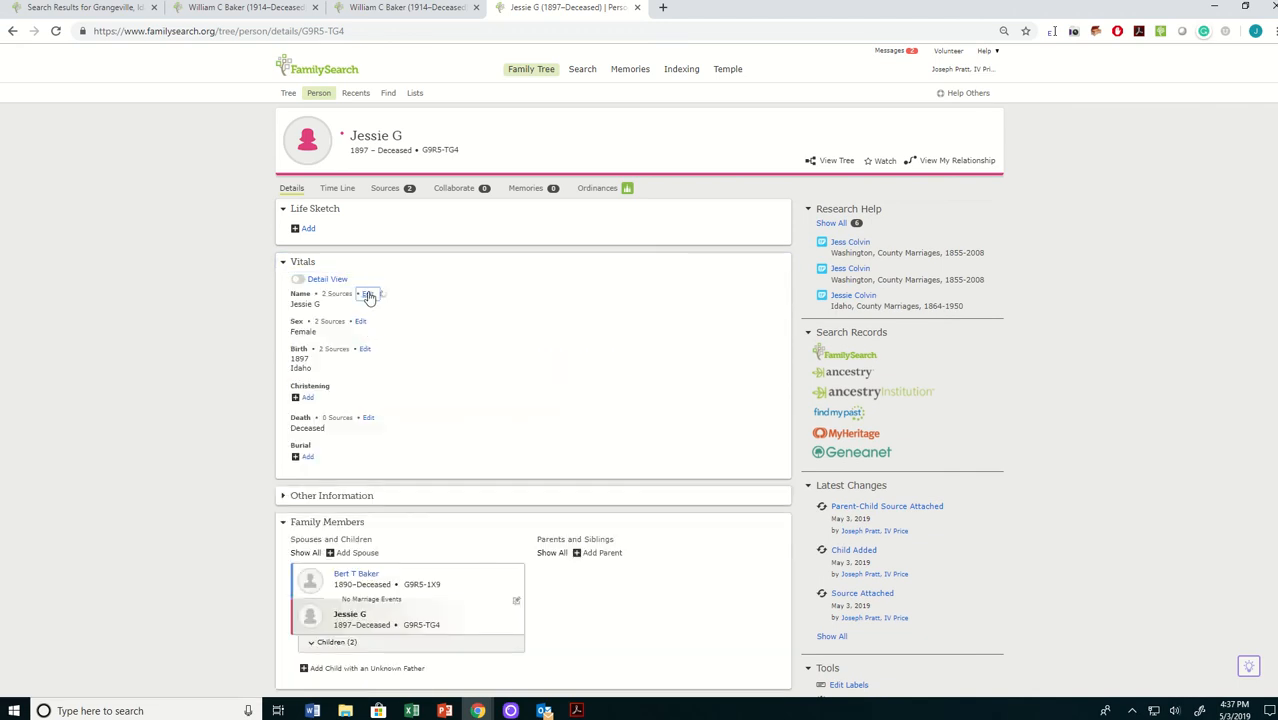
pyautogui.click(367, 293)
pyautogui.click(577, 353)
pyautogui.write('Colvin')
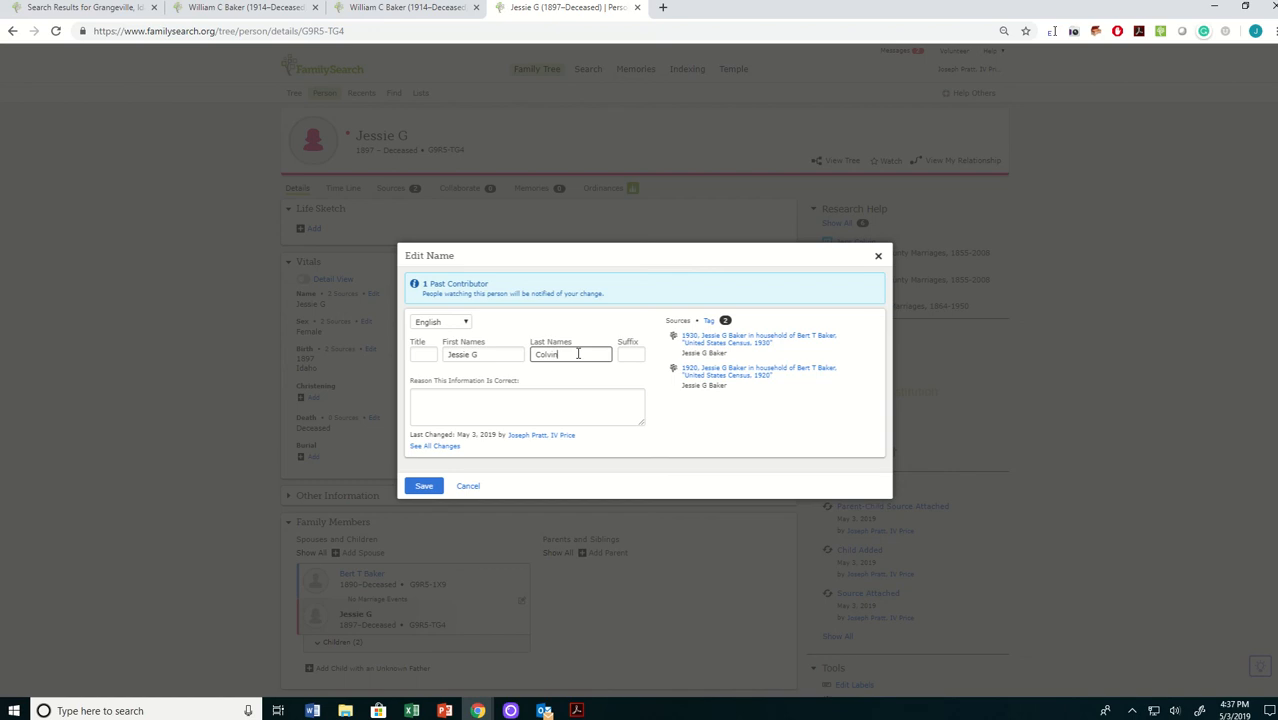
pyautogui.click(424, 486)
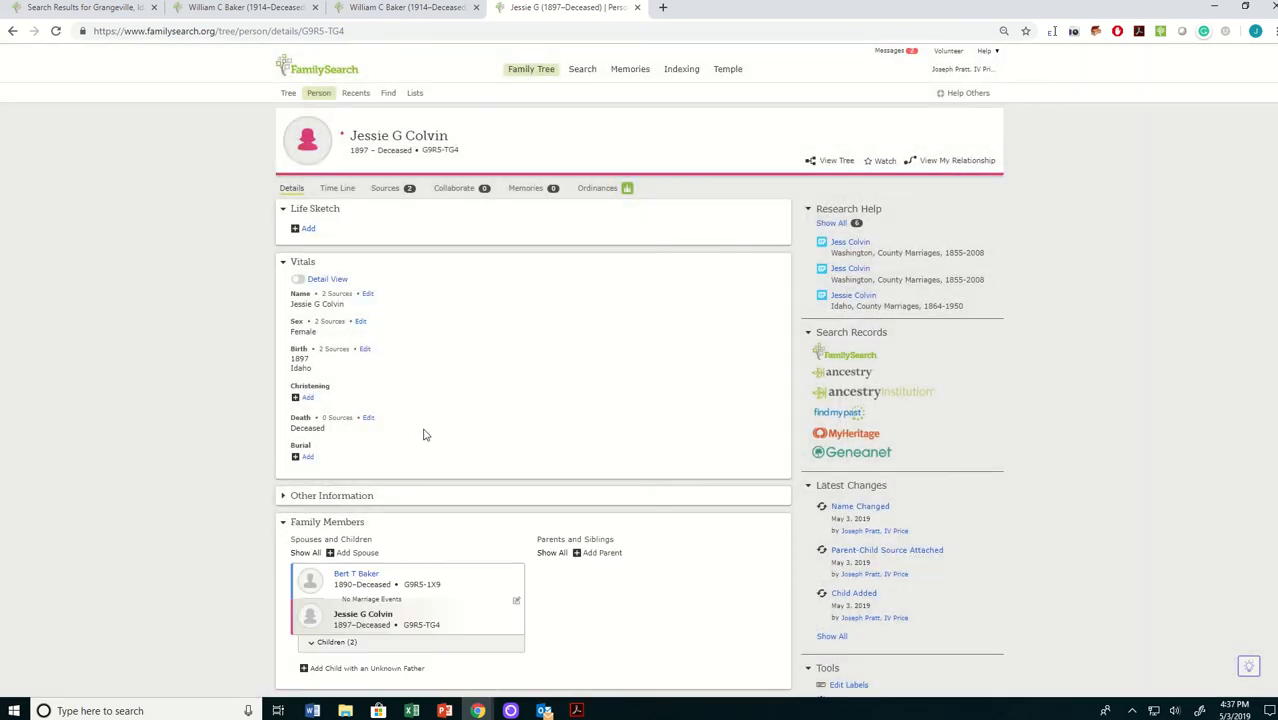
# Step: Return from the mother's page to the 1914-born child's page through her list of children
pyautogui.scroll(-1, 371, 528)
pyautogui.click(322, 547)
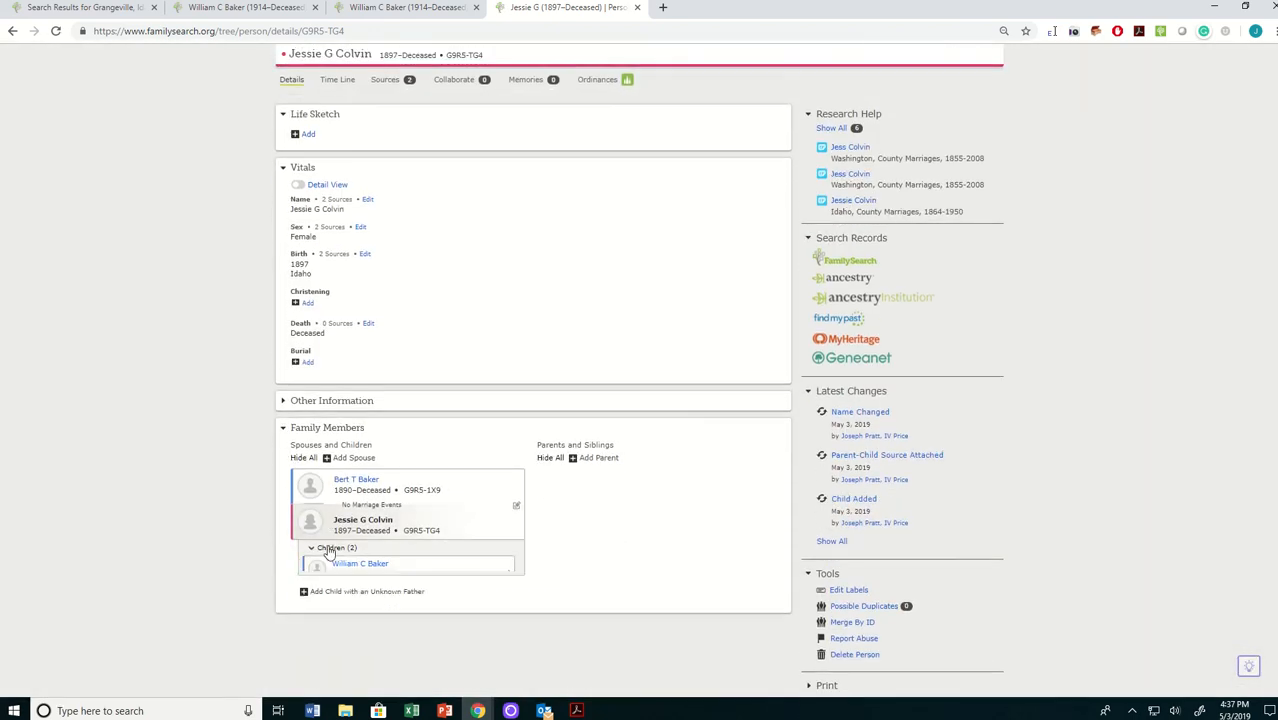
pyautogui.click(344, 564)
pyautogui.click(598, 640)
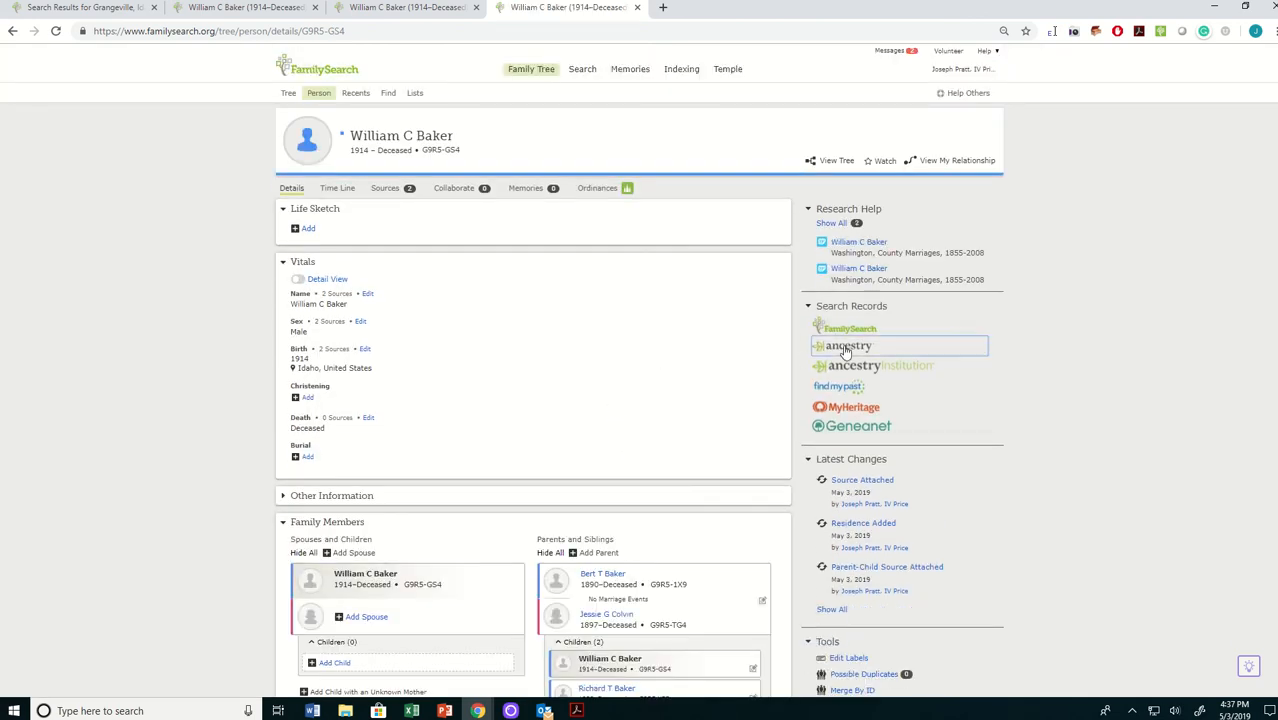
# Step: Search Ancestry from the child's page, and open his 1920 United States Federal Census record to examine its suggested records
pyautogui.click(845, 345)
pyautogui.click(531, 420)
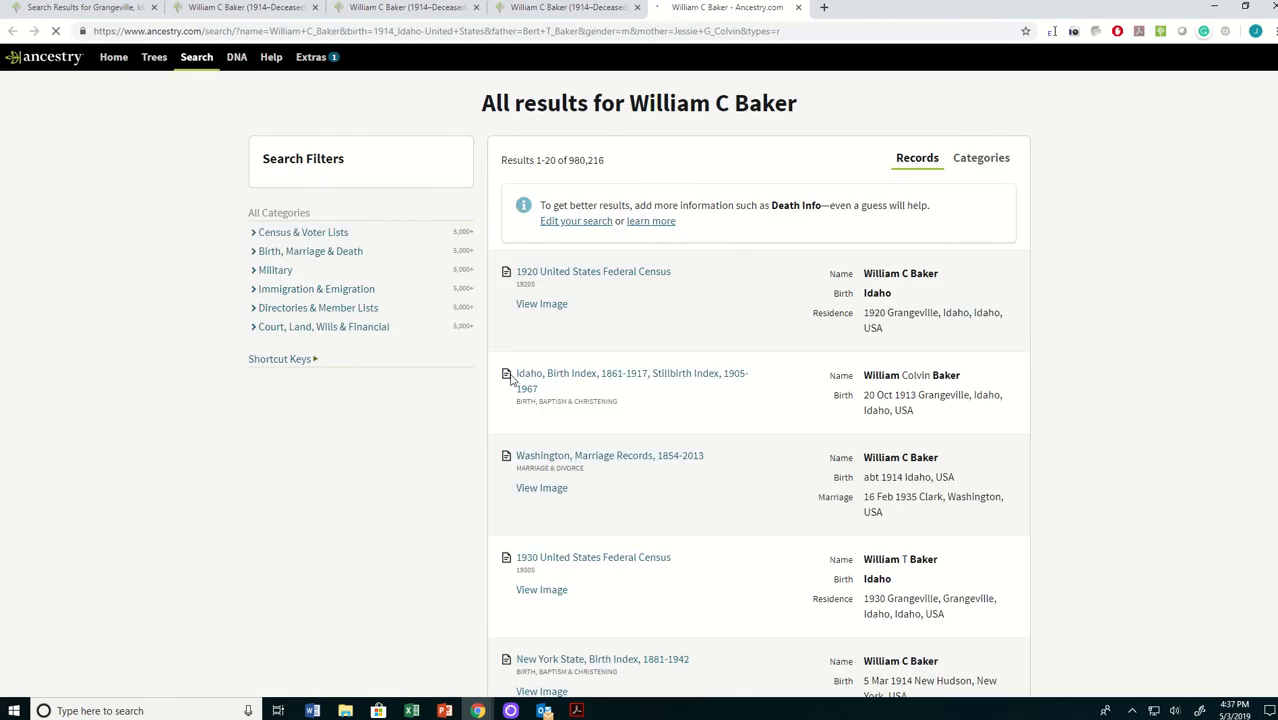
pyautogui.click(557, 277)
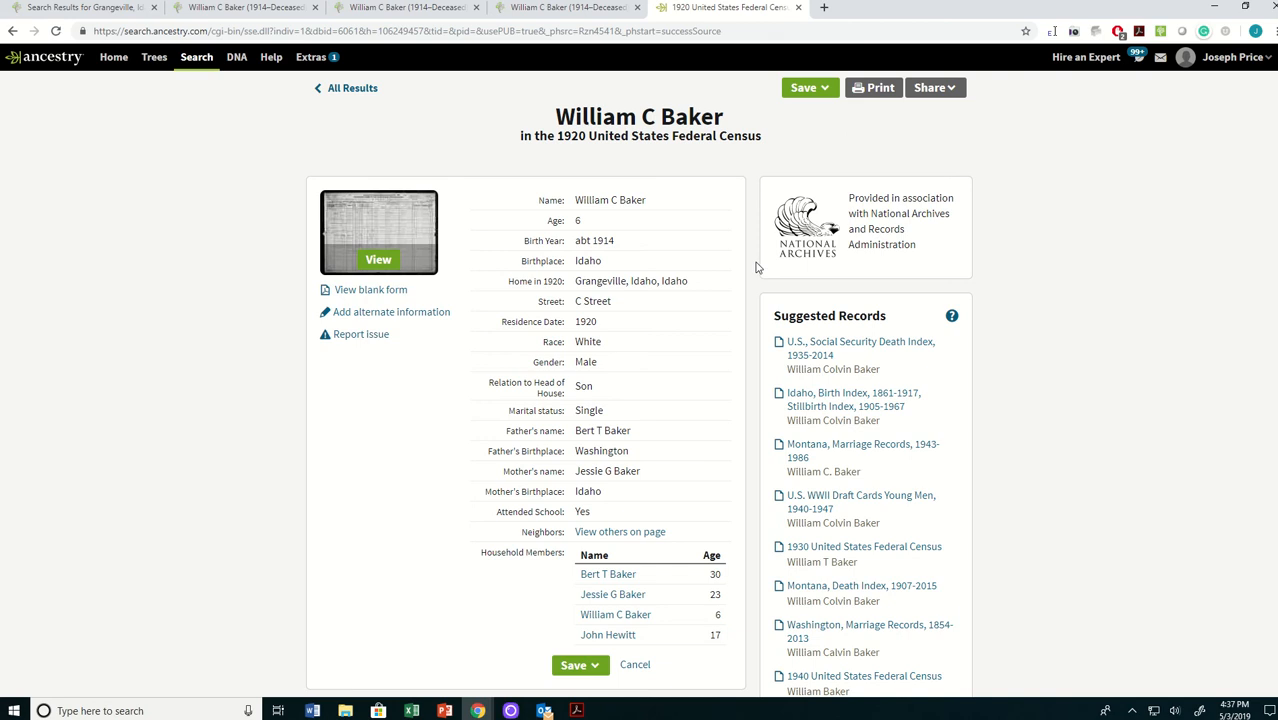
pyautogui.scroll(-1, 884, 471)
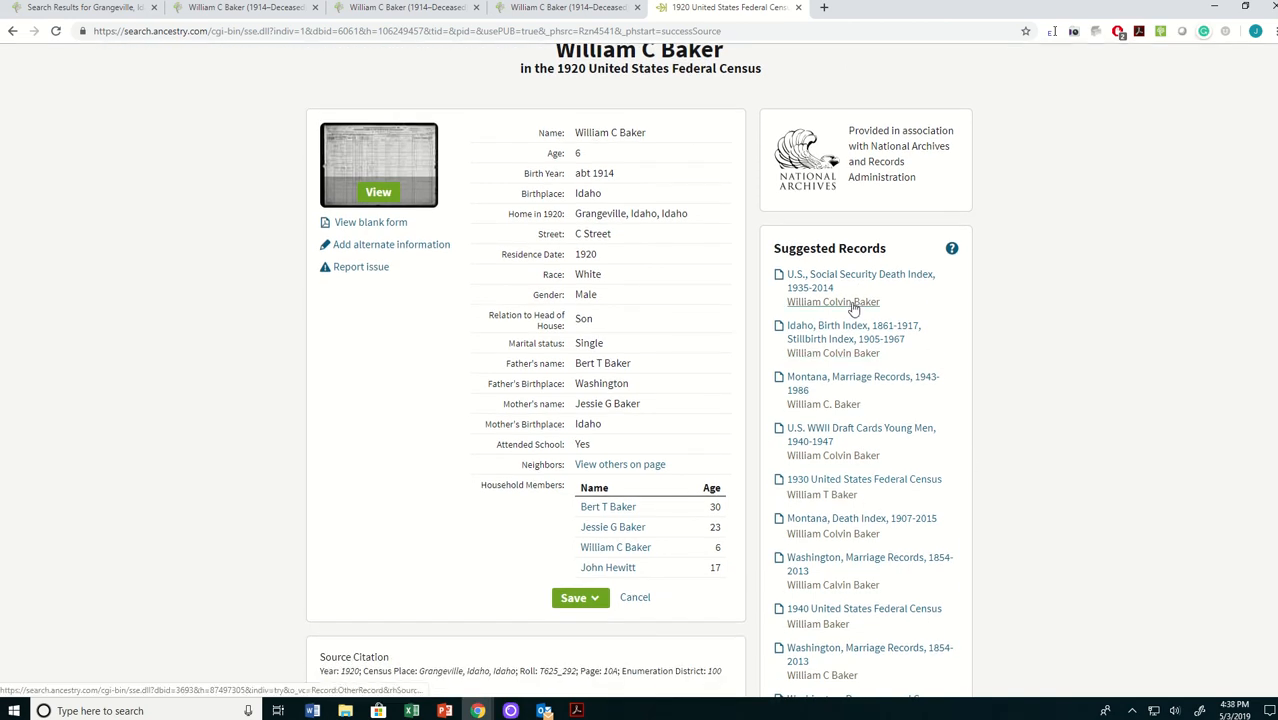
# Step: Search Public Member Trees for others researching the child, and return to his 1920 census record
pyautogui.scroll(-2, 897, 409)
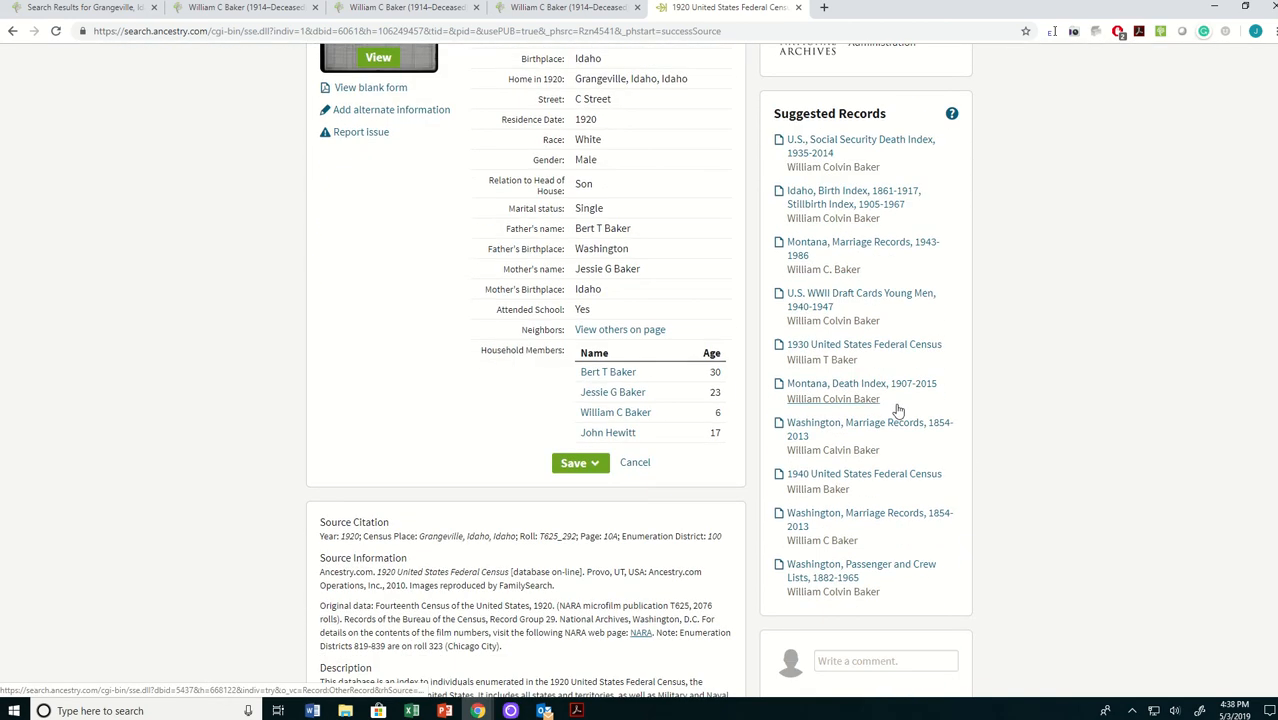
pyautogui.scroll(-3, 910, 474)
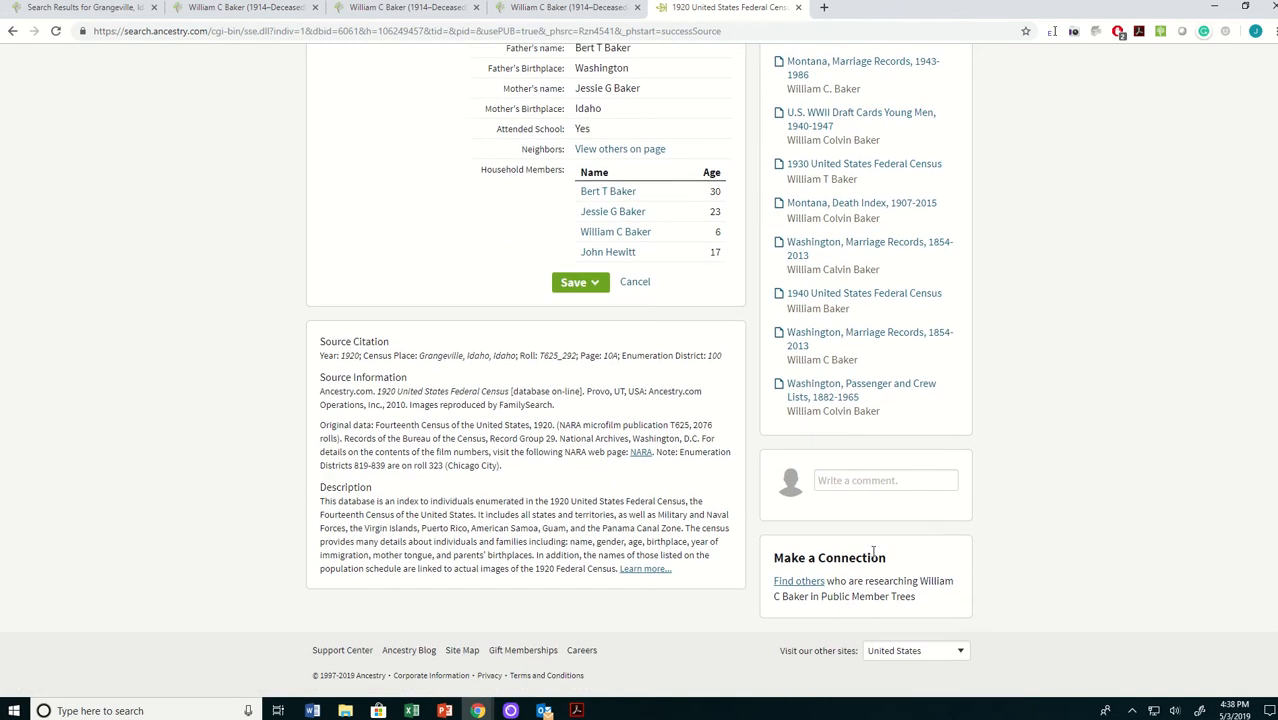
pyautogui.click(798, 582)
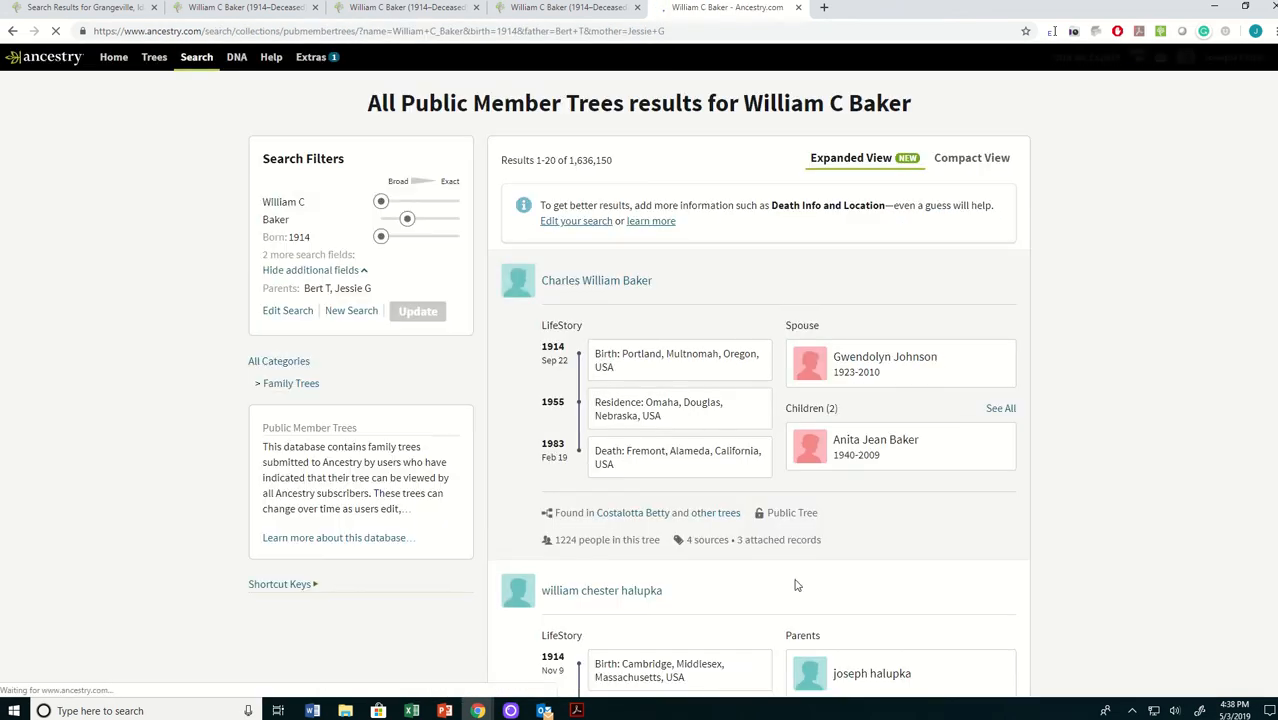
pyautogui.scroll(-5, 751, 497)
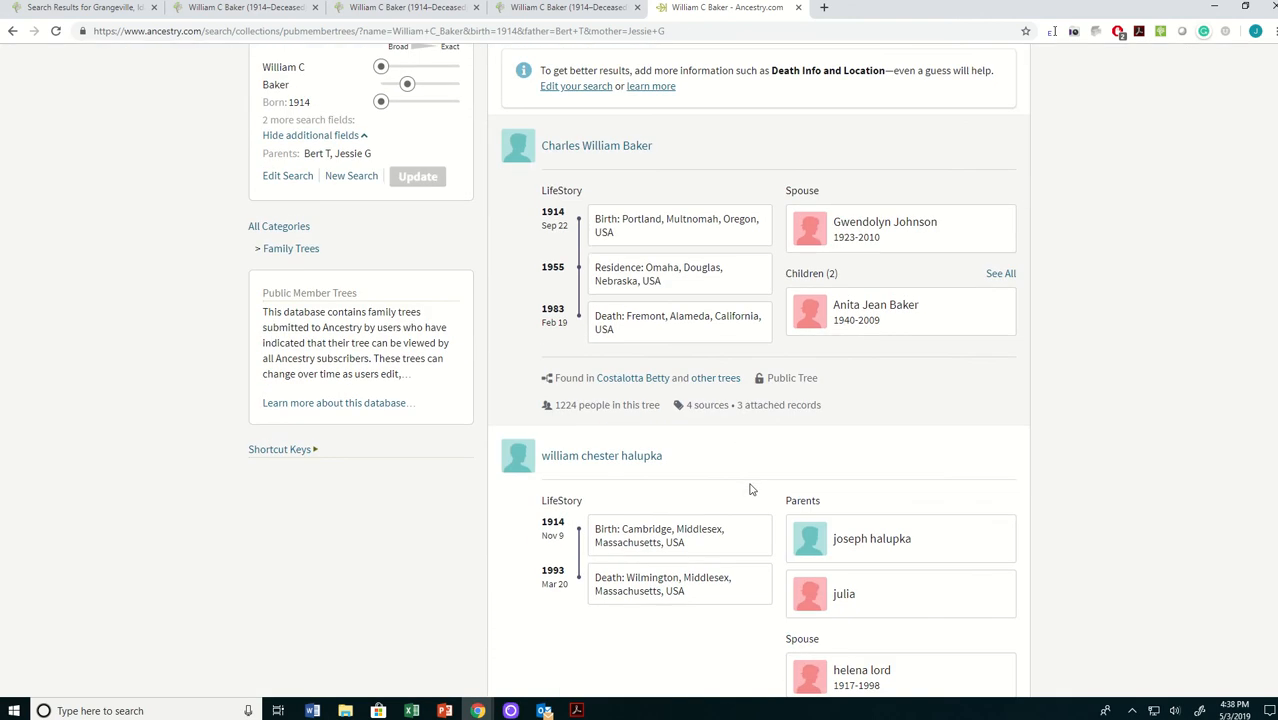
pyautogui.scroll(5, 755, 470)
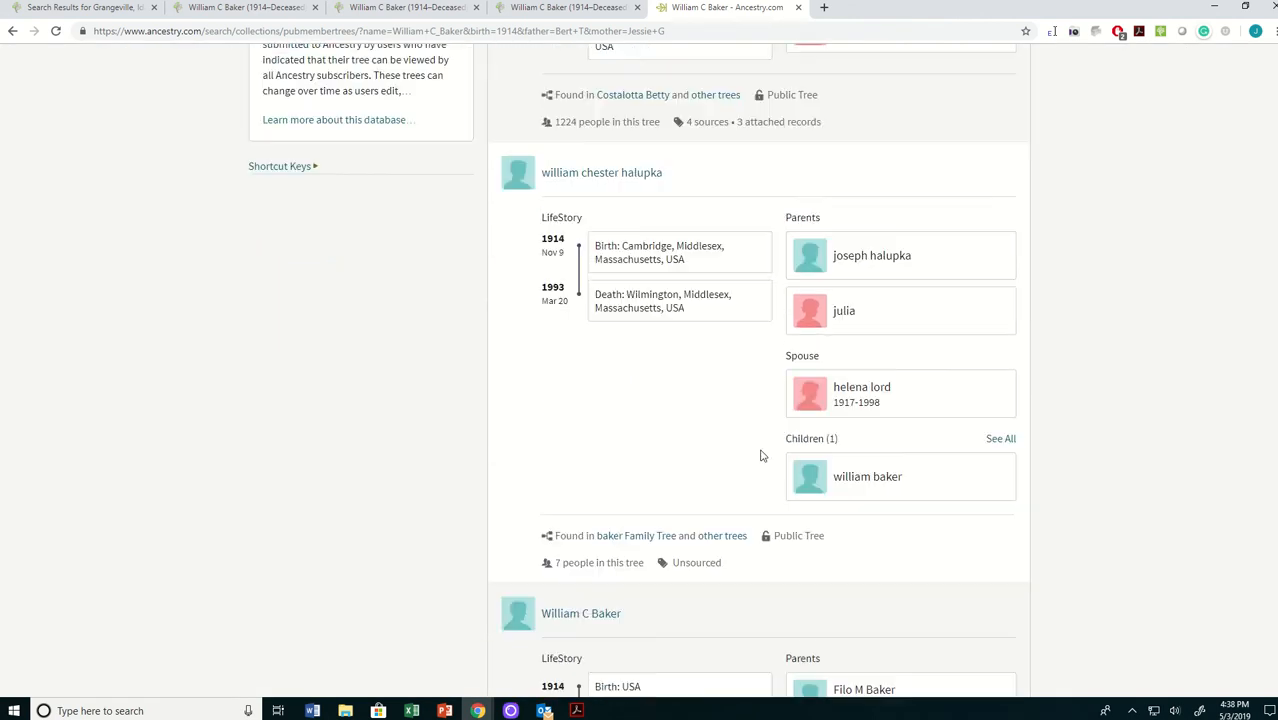
pyautogui.click(12, 31)
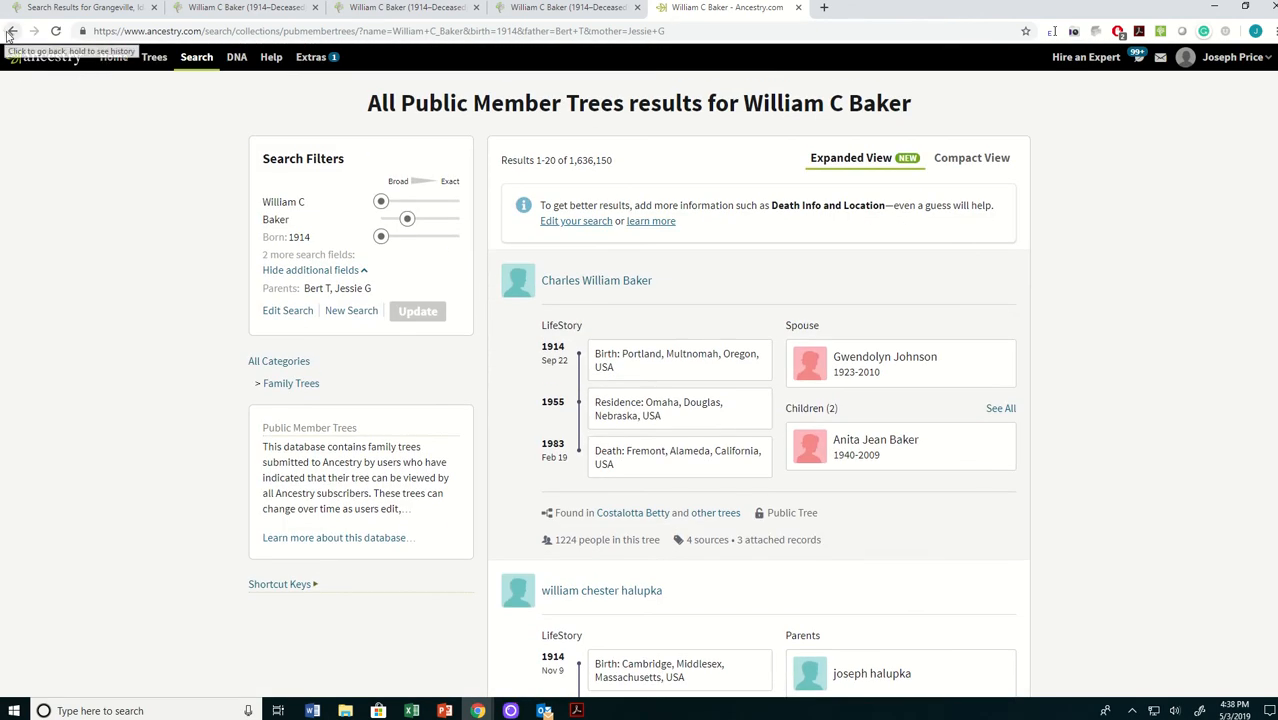
# Step: Check the child's suggested Social Security Death Index and Idaho Birth Index records, and enter the indexed birth date in his Family Tree birth details
pyautogui.scroll(-4, 337, 264)
pyautogui.scroll(3, 674, 308)
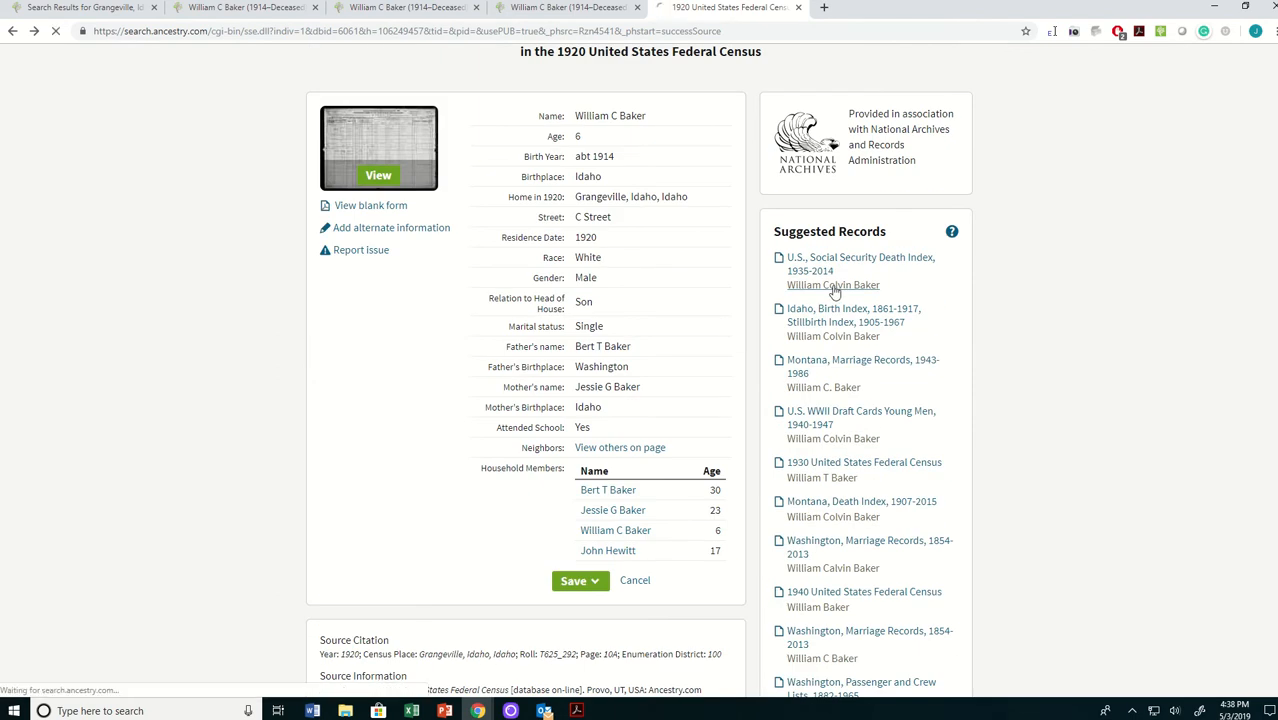
pyautogui.click(836, 287)
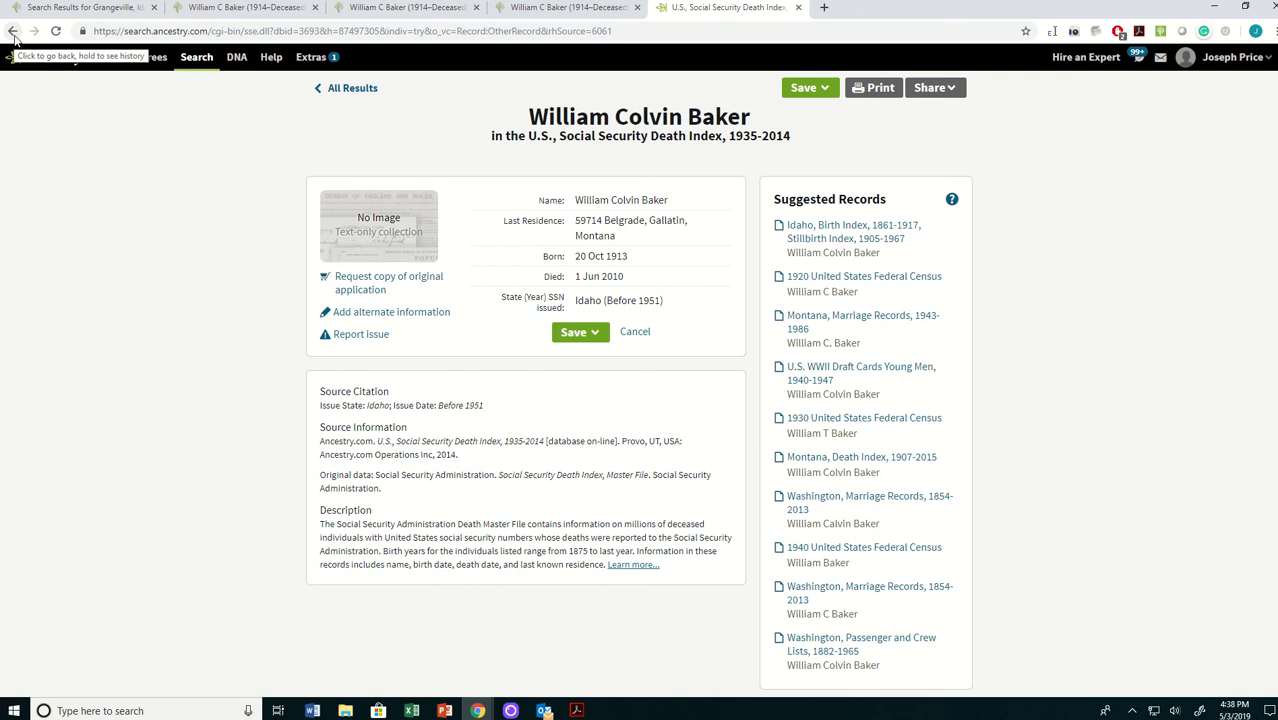
pyautogui.click(813, 250)
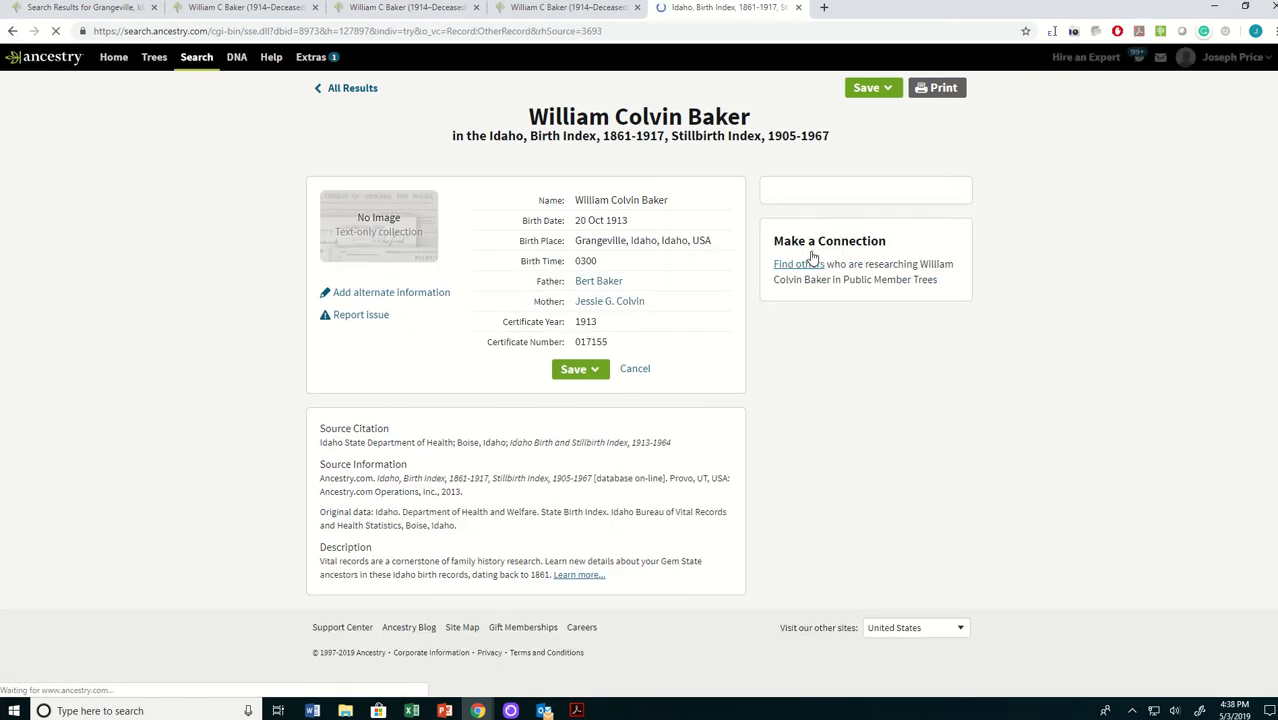
pyautogui.moveTo(644, 230); pyautogui.dragTo(577, 225)
pyautogui.hotkey('ctrl', 'c')
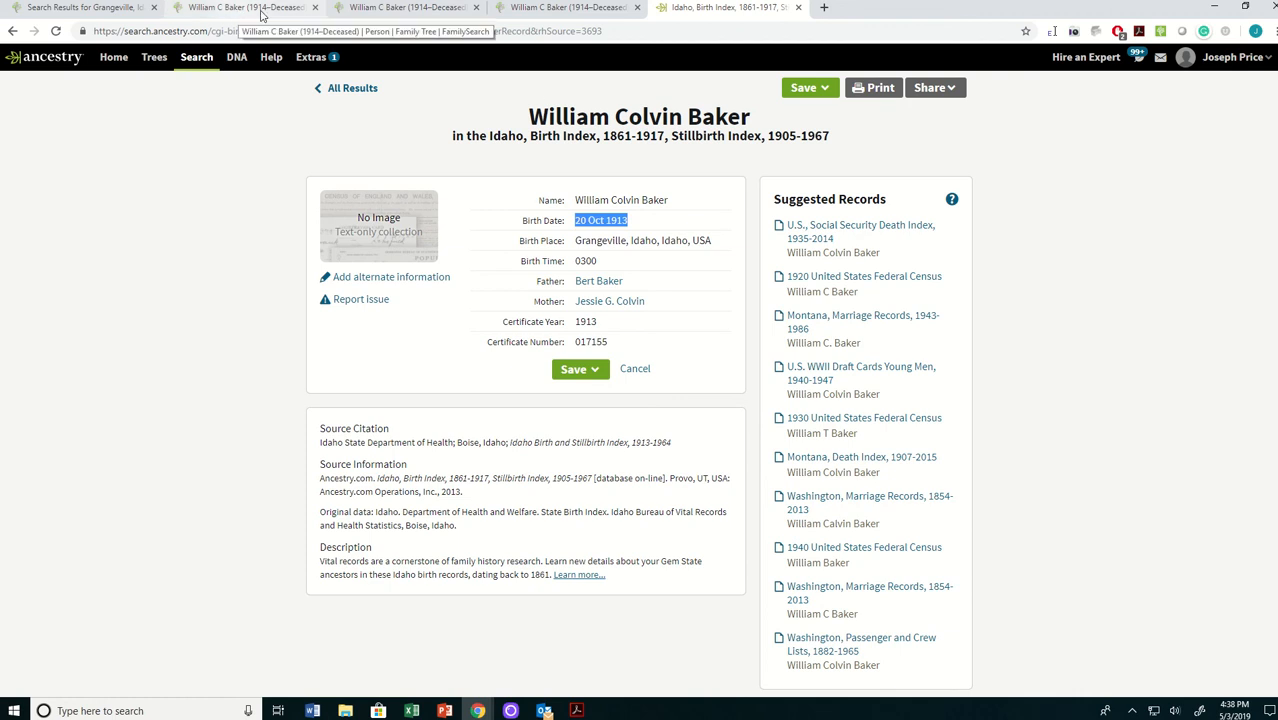
pyautogui.click(538, 9)
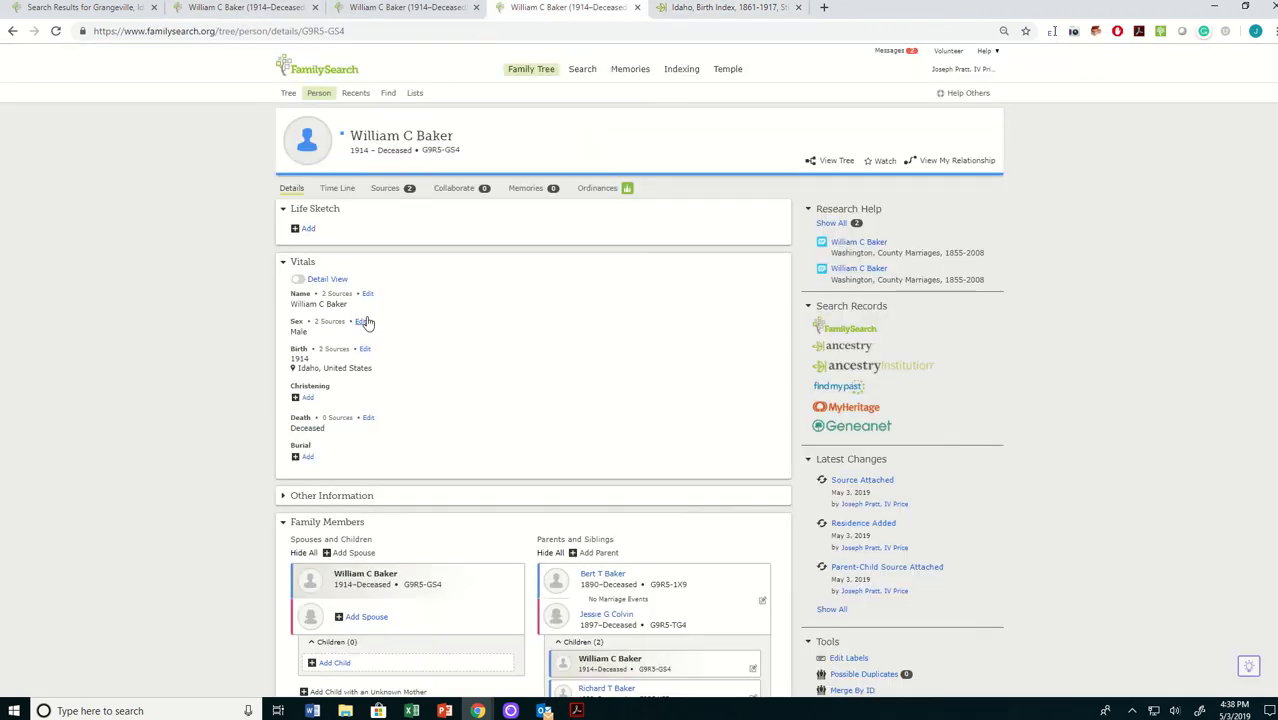
pyautogui.click(365, 349)
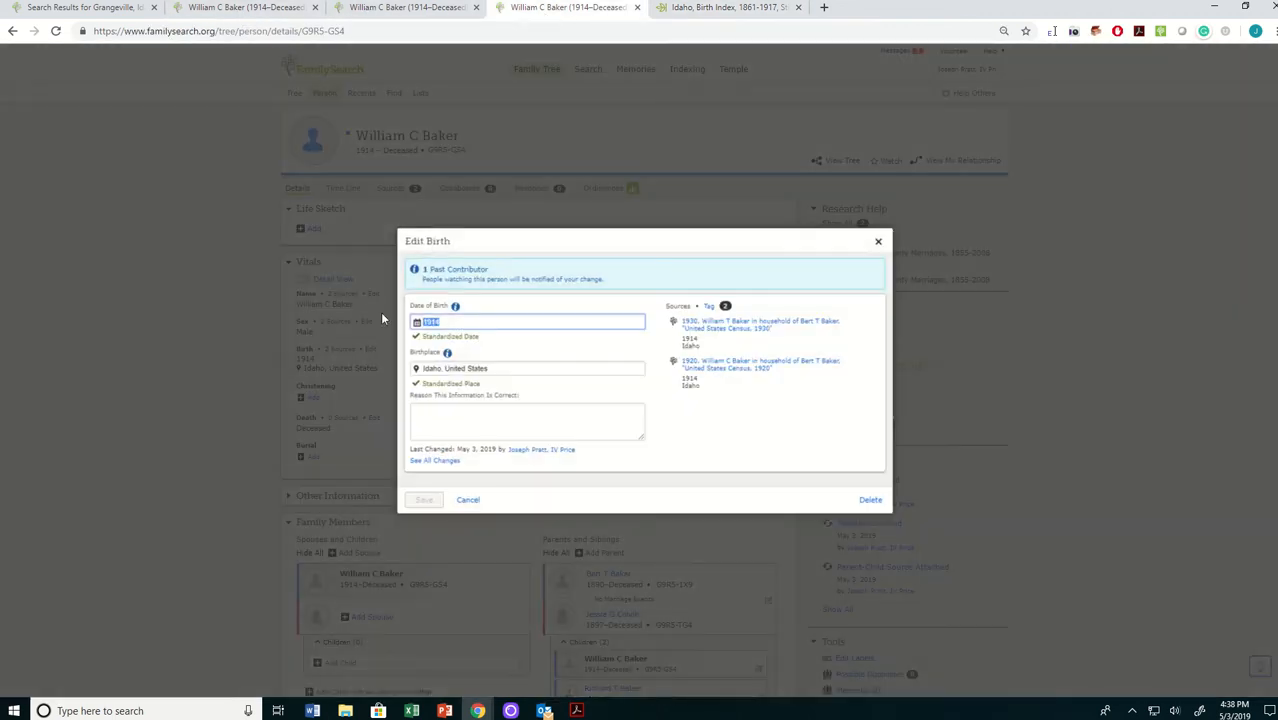
pyautogui.hotkey('ctrl', 'v')
# Step: Replace the child's birthplace with Grangeville, Idaho, Idaho, USA from the Idaho Birth Index record and save the birth details
pyautogui.click(450, 369)
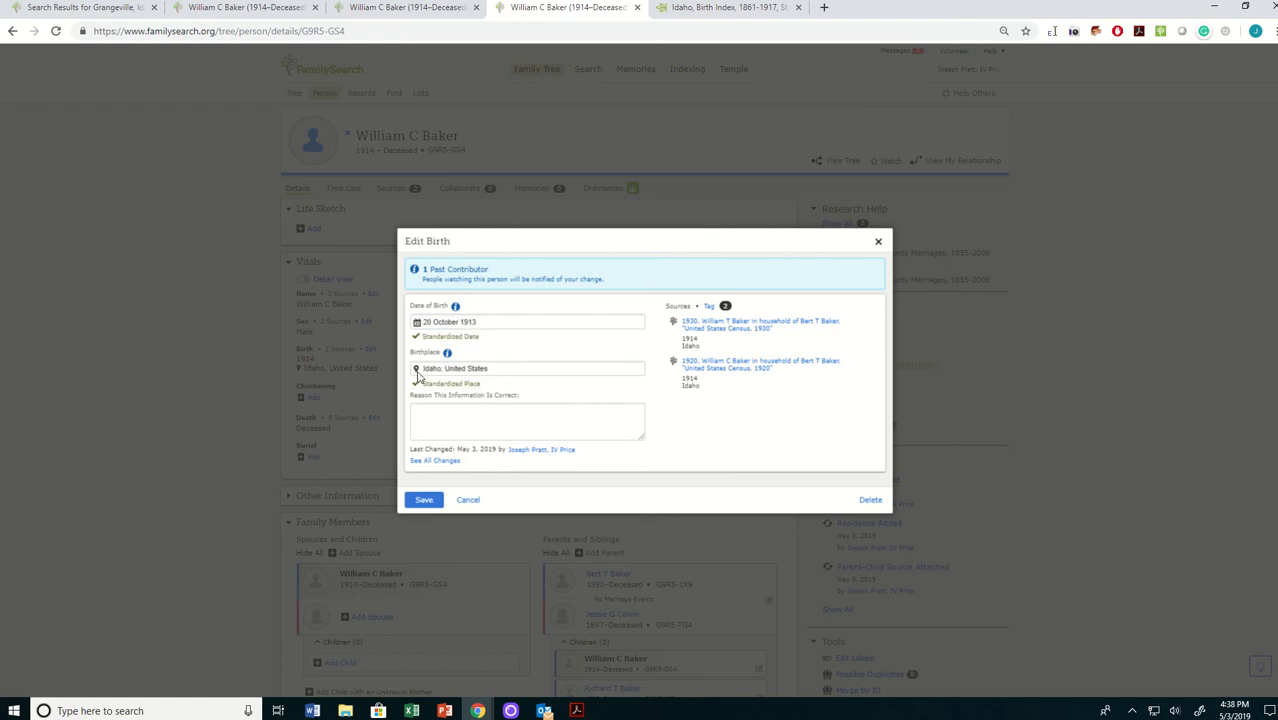
pyautogui.click(780, 12)
pyautogui.moveTo(716, 247); pyautogui.dragTo(569, 240)
pyautogui.hotkey('ctrl', 'c')
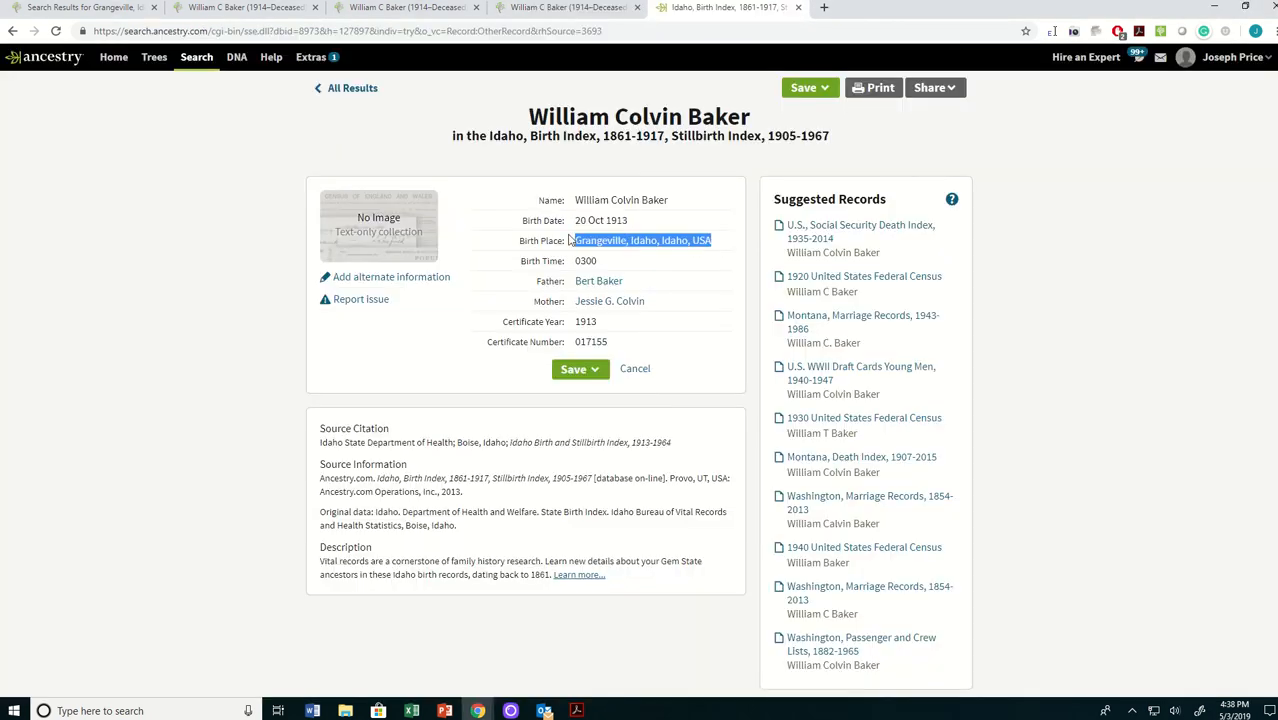
pyautogui.click(510, 10)
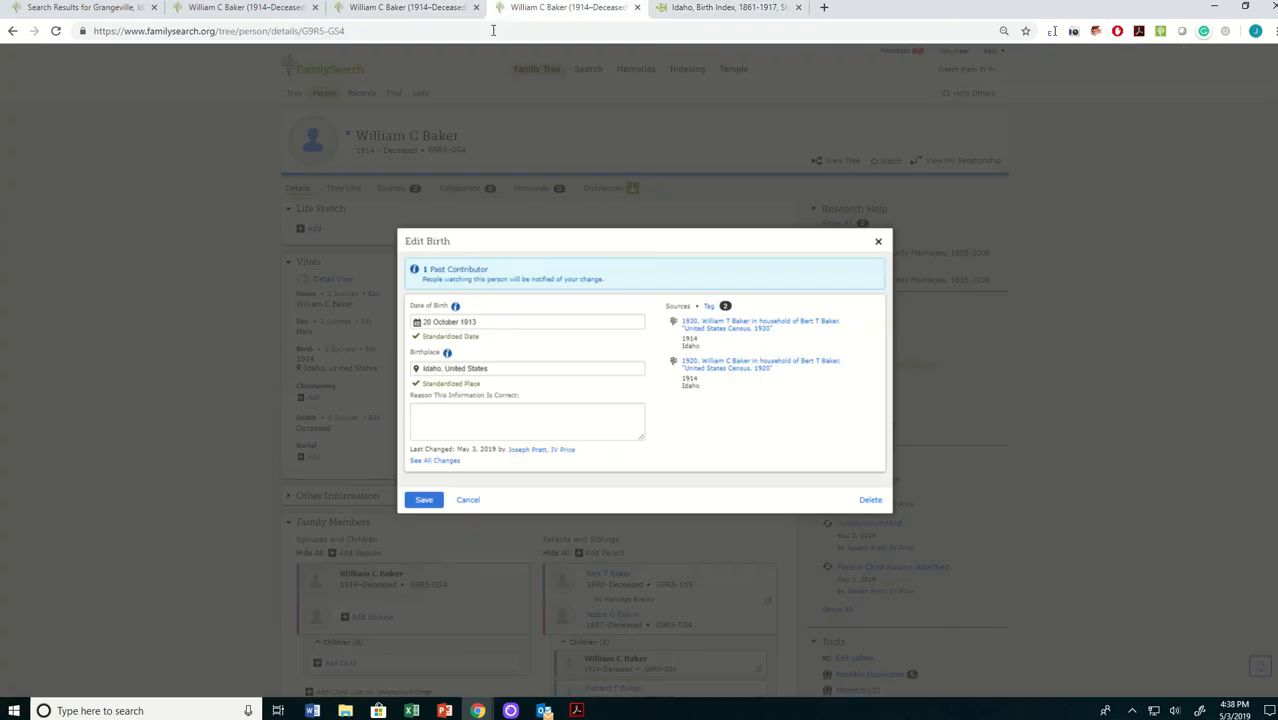
pyautogui.tripleClick(515, 367)
pyautogui.hotkey('ctrl', 'v')
pyautogui.click(452, 418)
pyautogui.click(424, 499)
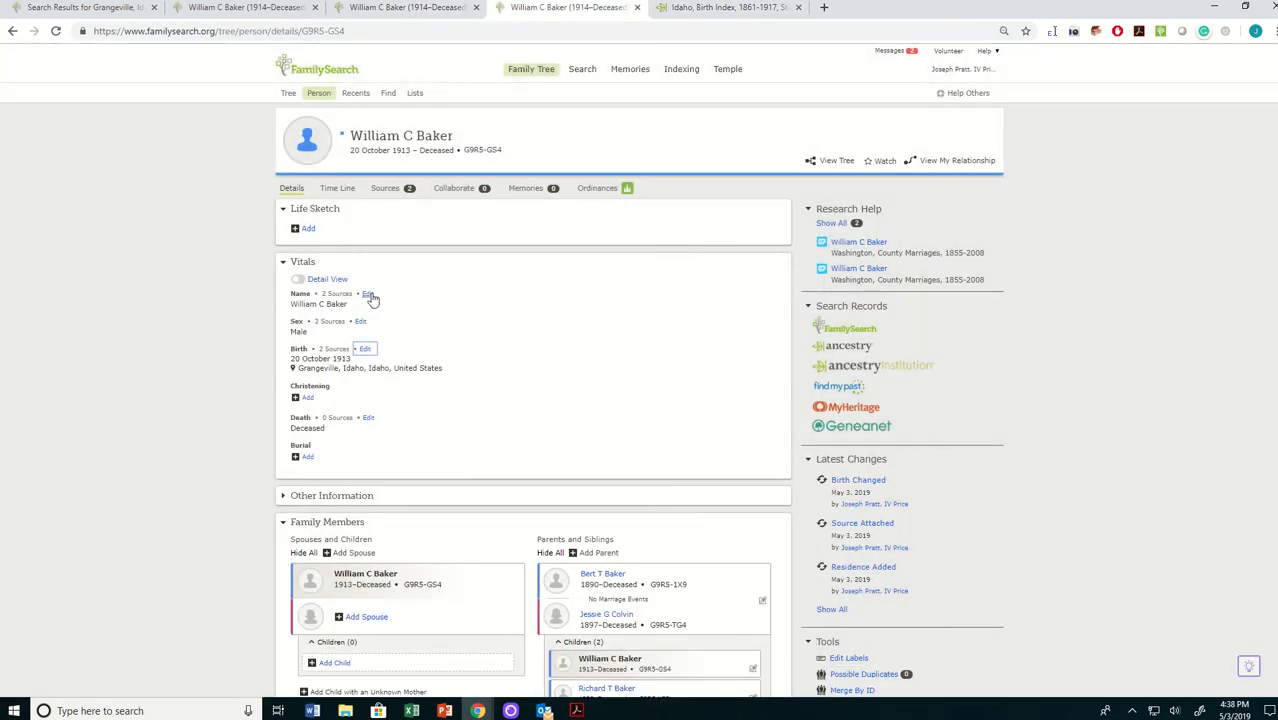
# Step: Expand the child's middle initial to the full middle name from the birth record and save the name
pyautogui.click(368, 294)
pyautogui.click(503, 353)
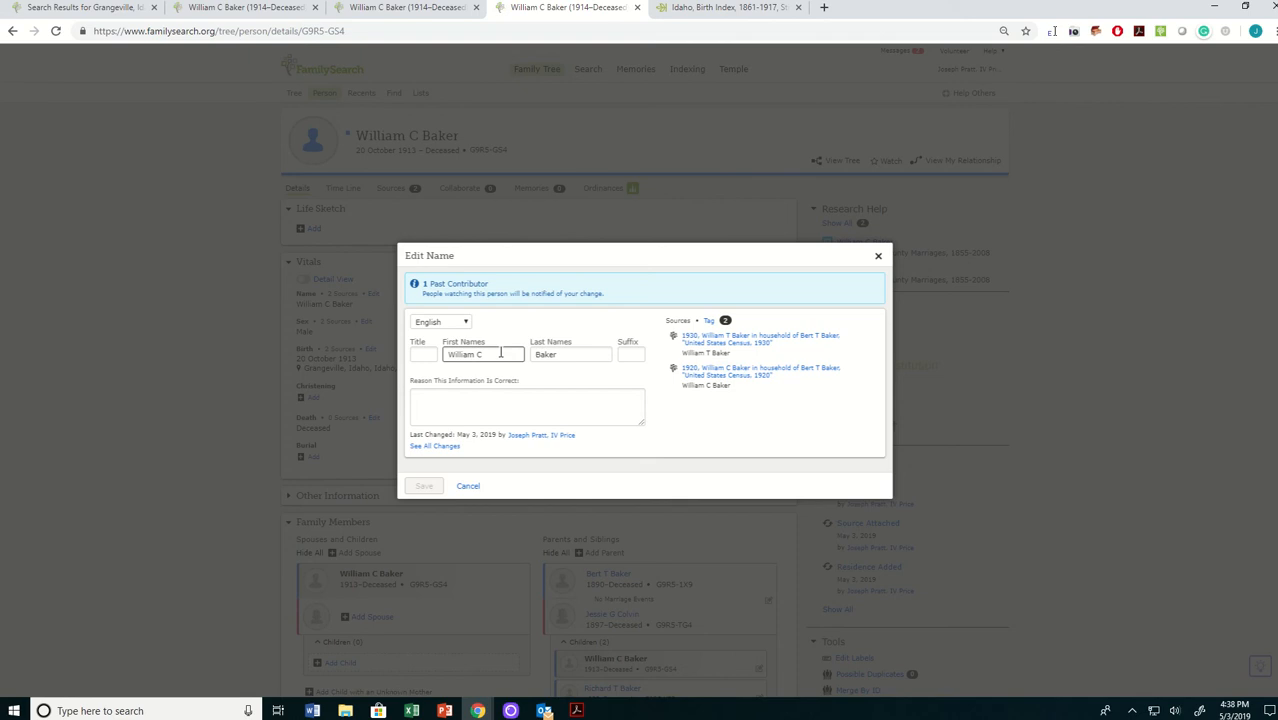
pyautogui.write('olvin')
pyautogui.click(424, 486)
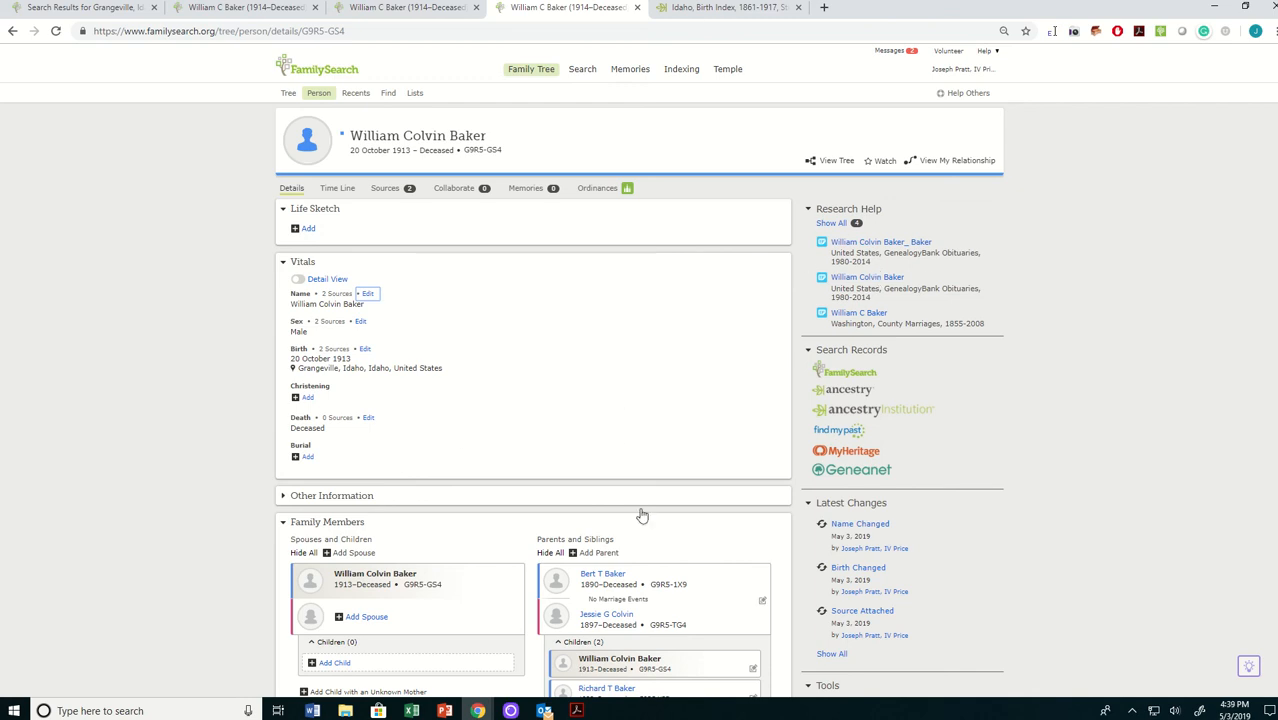
# Step: Open the father's Family Tree page, review all of his record hints, and return to his page
pyautogui.click(602, 574)
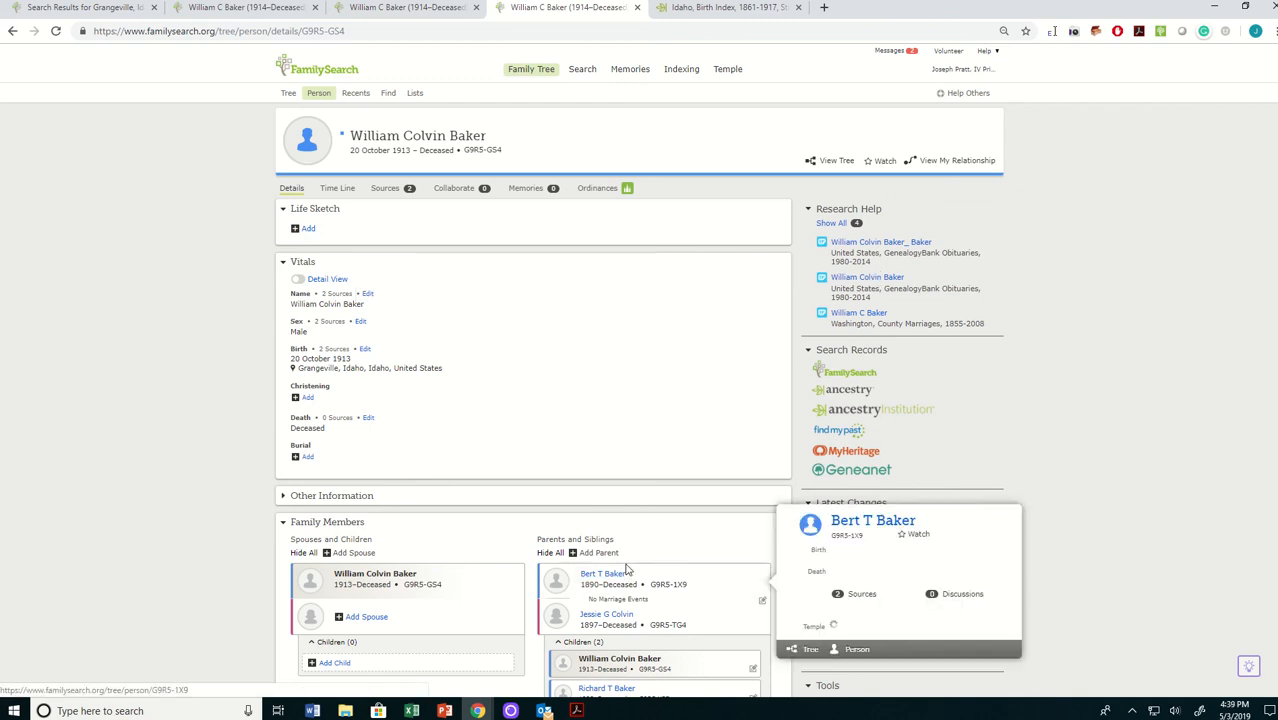
pyautogui.click(858, 650)
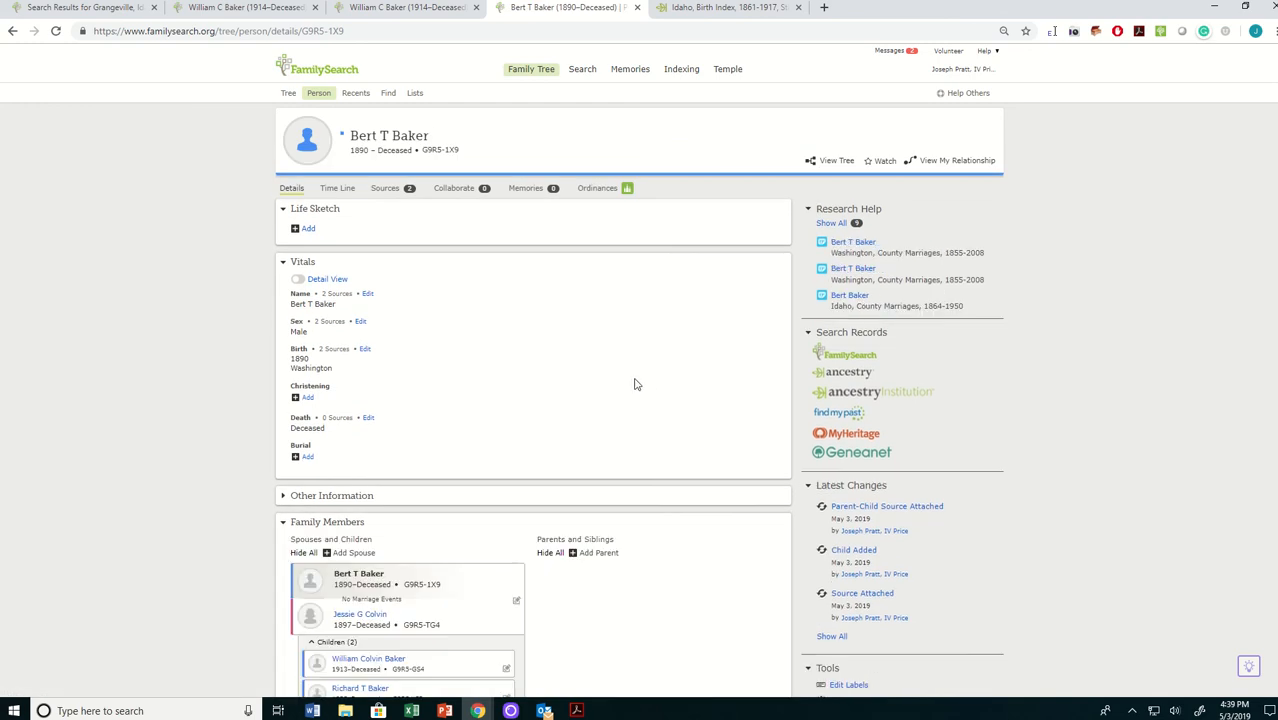
pyautogui.scroll(-1, 634, 384)
pyautogui.scroll(-1, 634, 384)
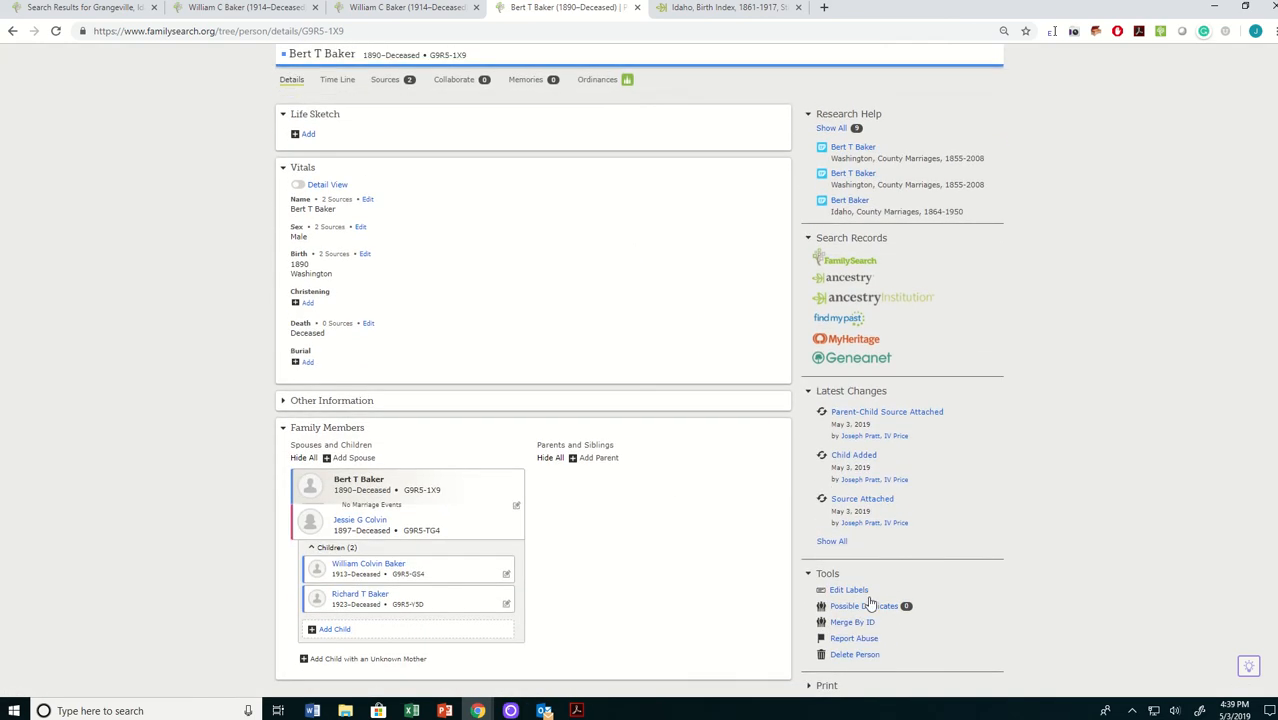
pyautogui.click(830, 128)
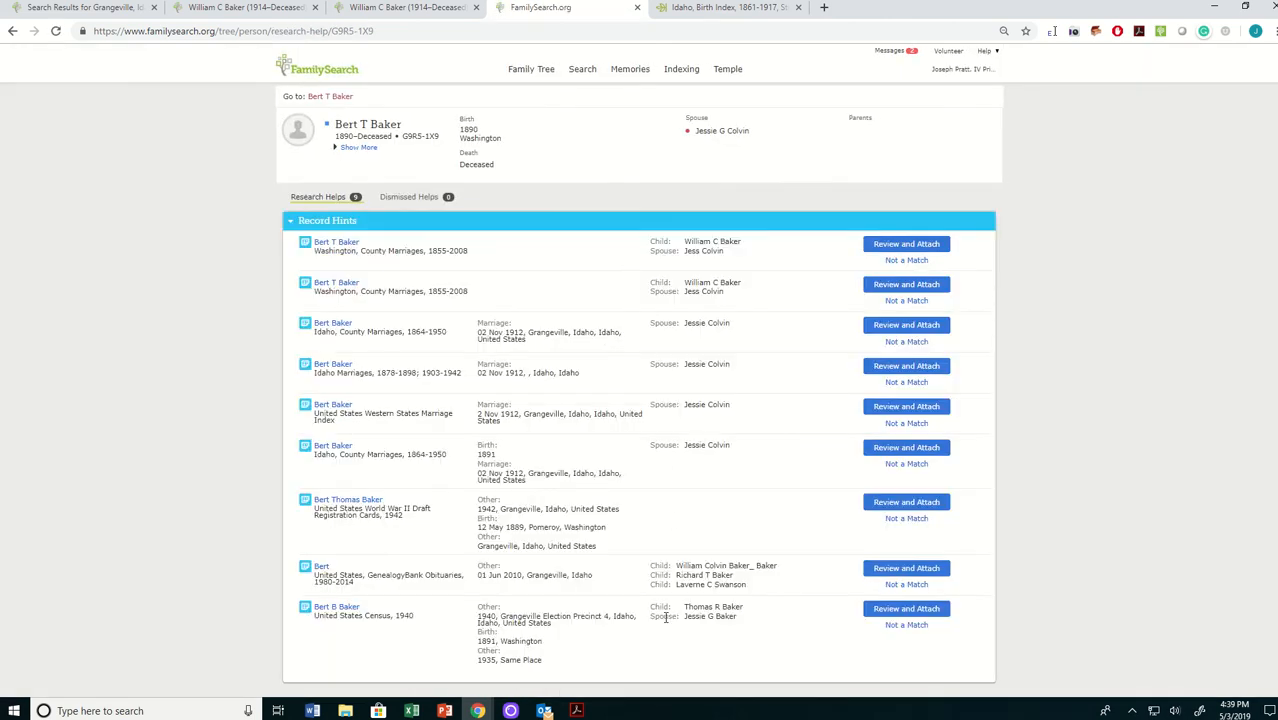
pyautogui.scroll(-1, 637, 446)
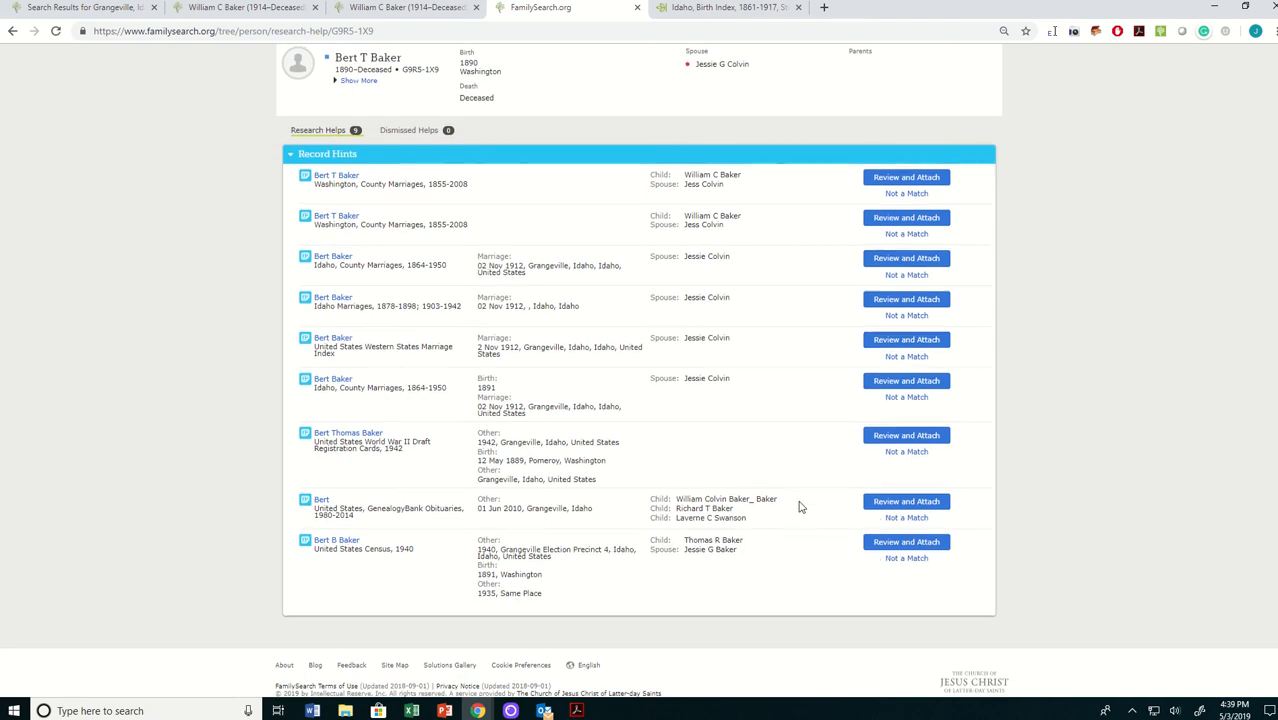
pyautogui.scroll(1, 428, 144)
pyautogui.click(329, 97)
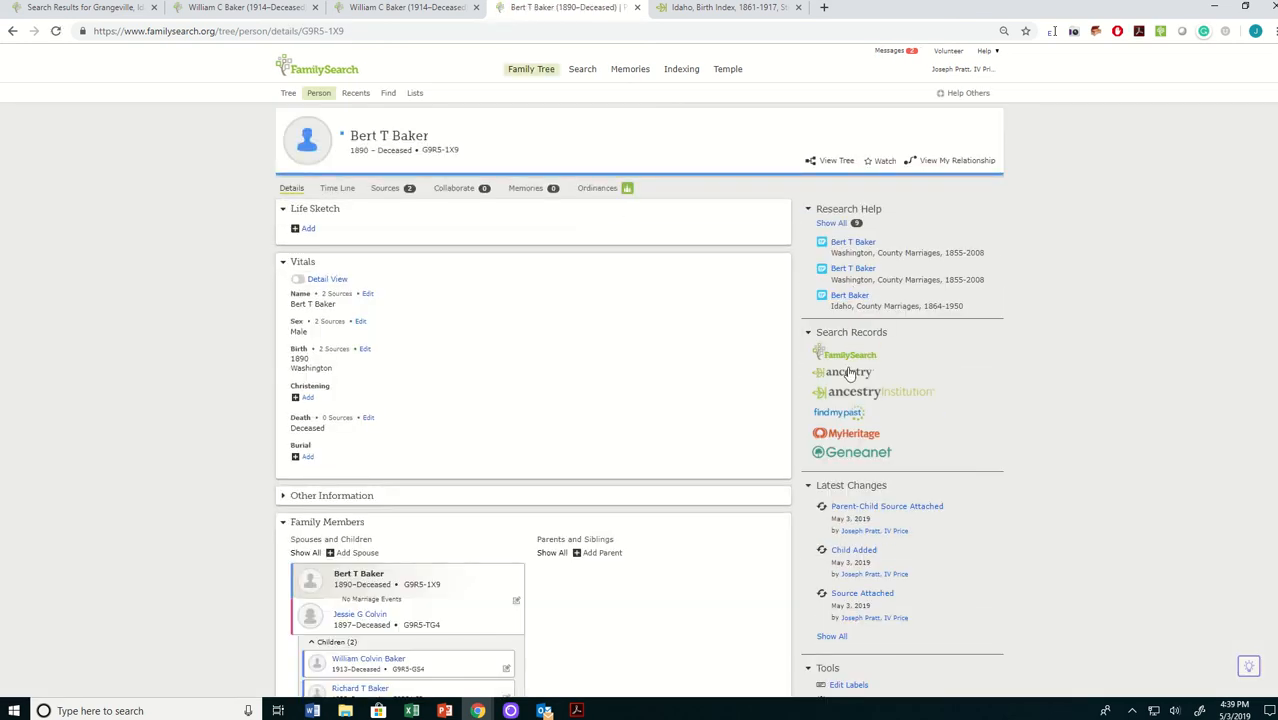
# Step: Search Ancestry from the father's page, and rerun the search with Family Trees included alongside Historical Records
pyautogui.click(847, 373)
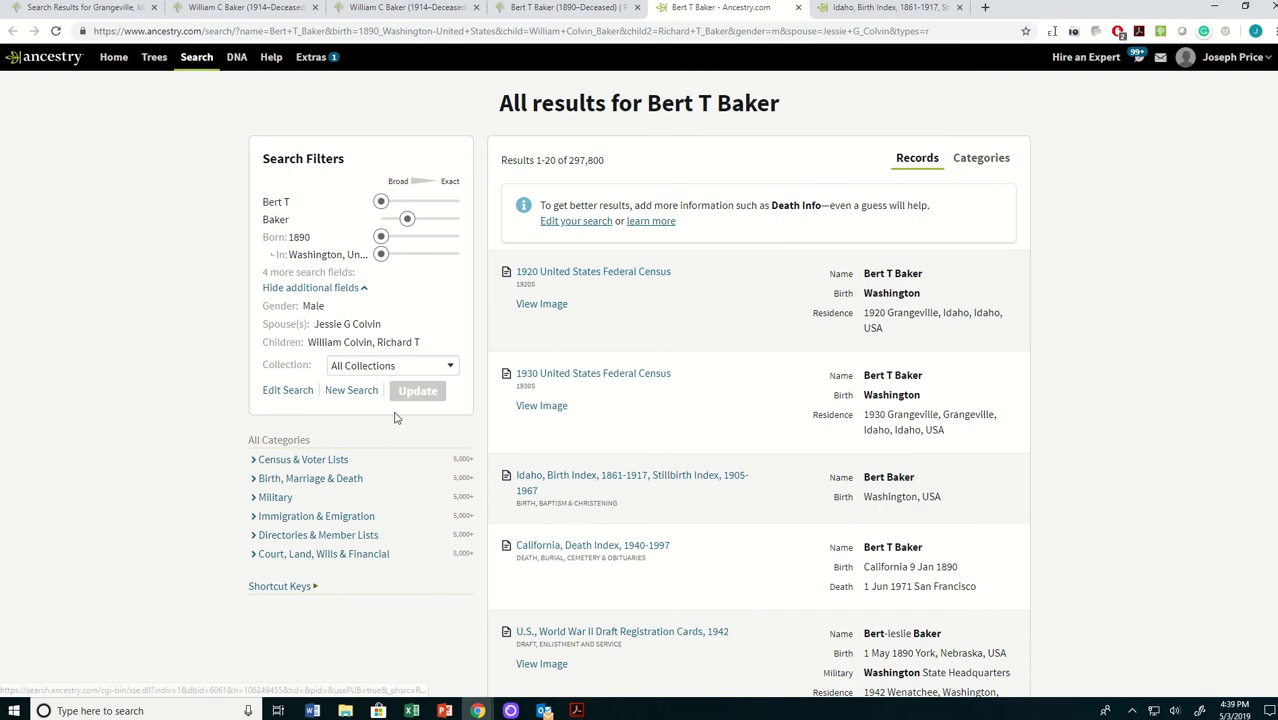
pyautogui.click(287, 390)
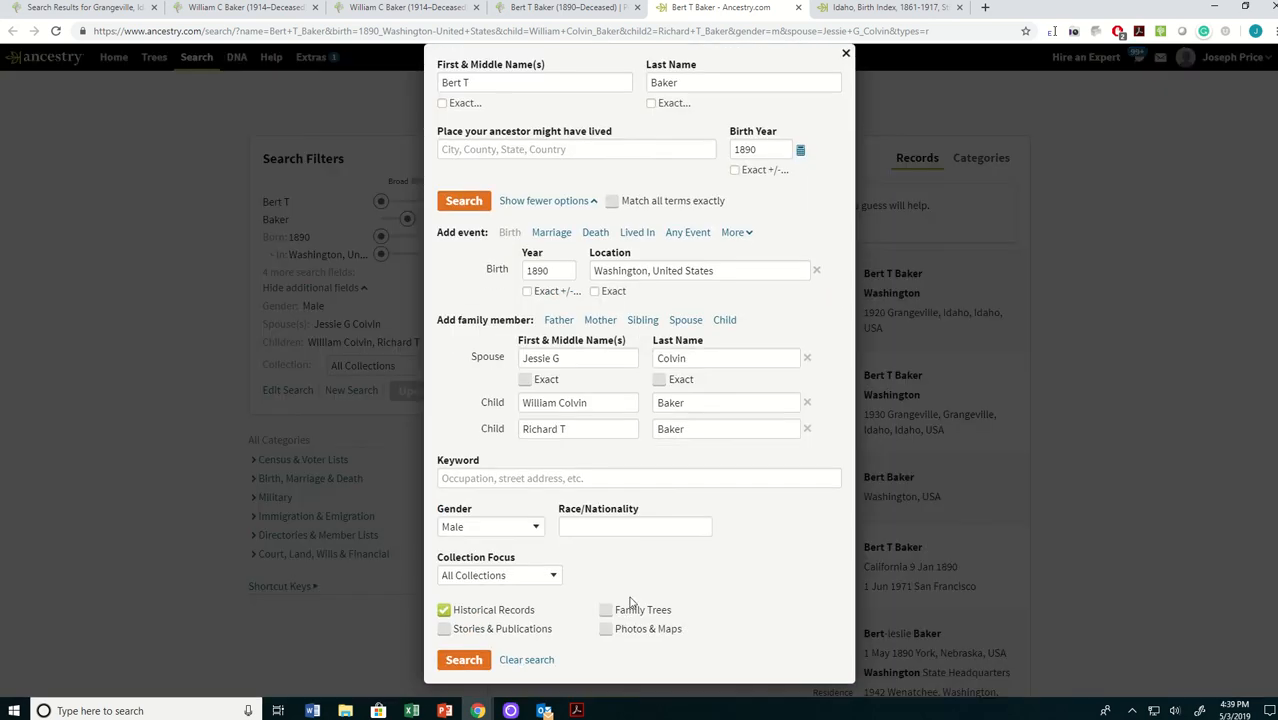
pyautogui.click(605, 610)
pyautogui.click(488, 660)
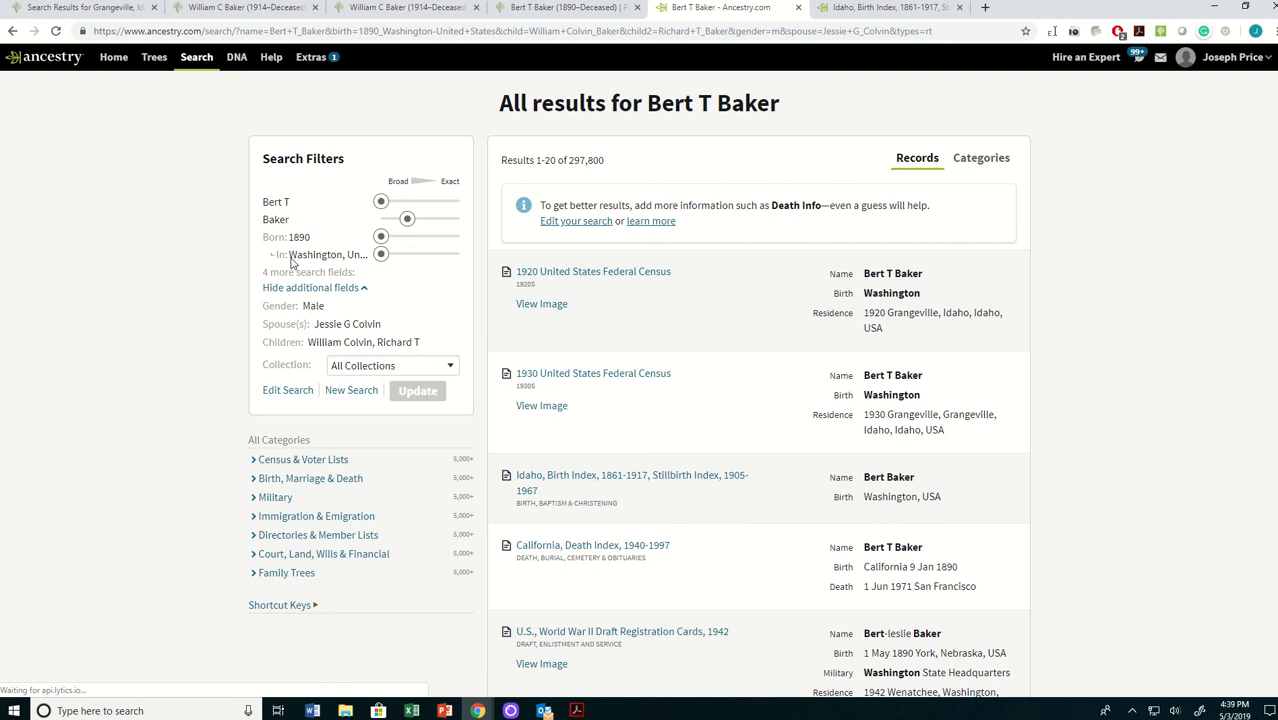
# Step: Open the father's 1920 United States Federal Census record, review its suggested records, and look for others researching him in Public Member Trees
pyautogui.click(562, 276)
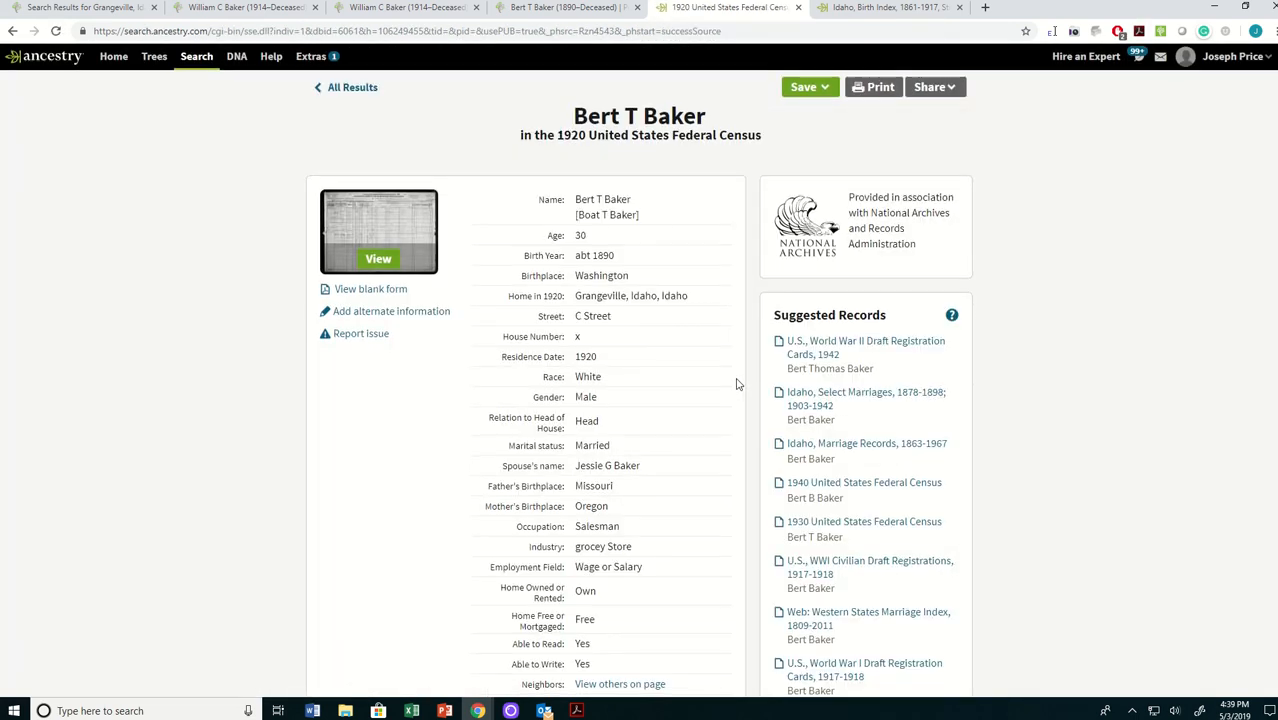
pyautogui.scroll(-2, 737, 385)
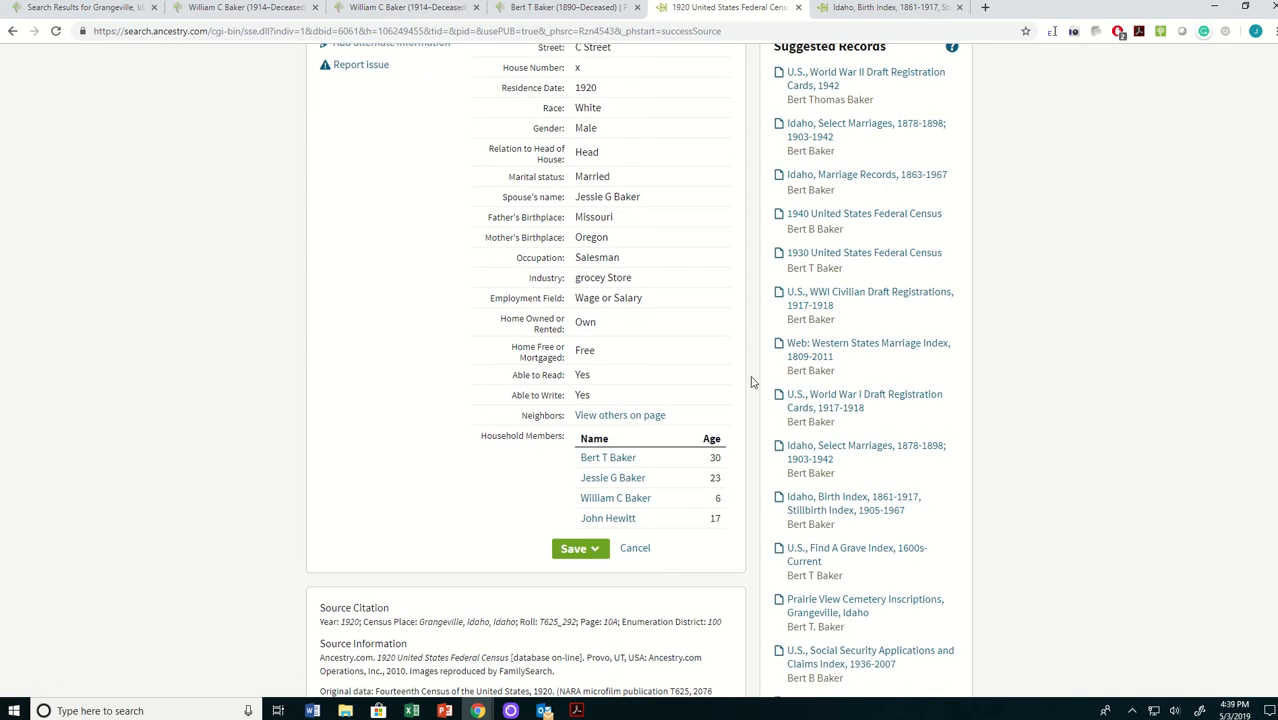
pyautogui.scroll(-2, 752, 382)
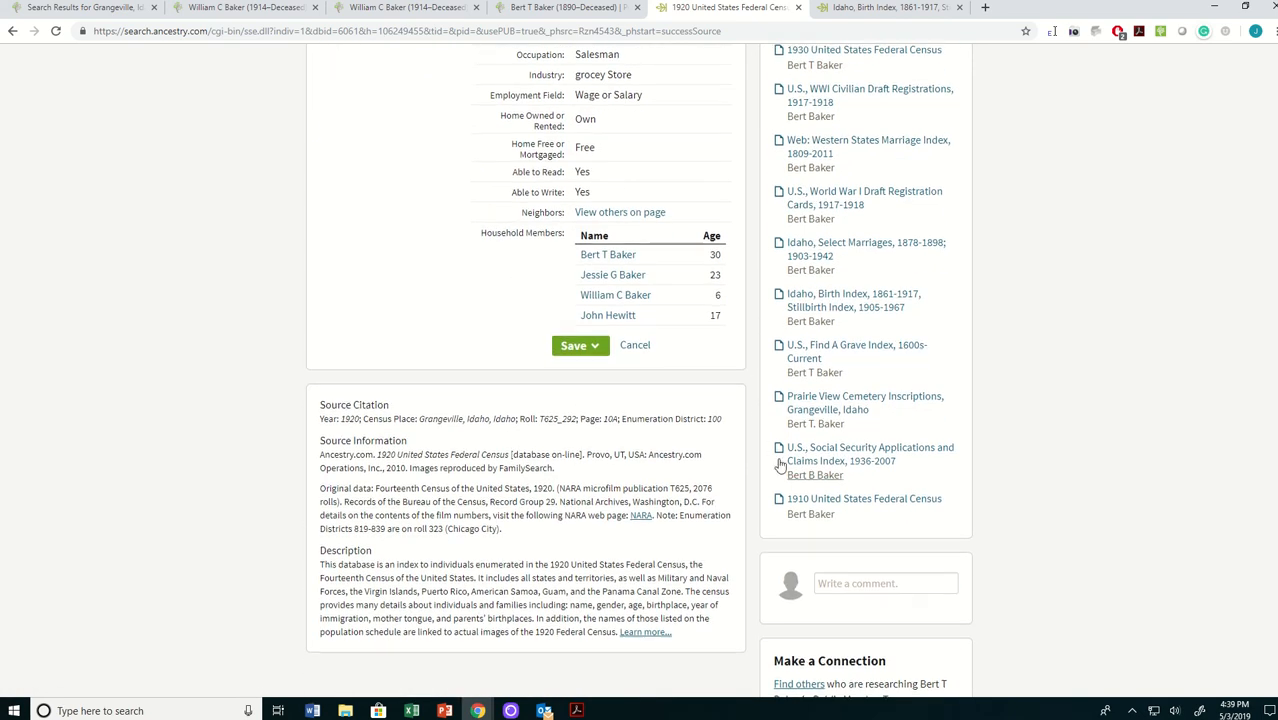
pyautogui.scroll(-1, 780, 480)
pyautogui.click(800, 585)
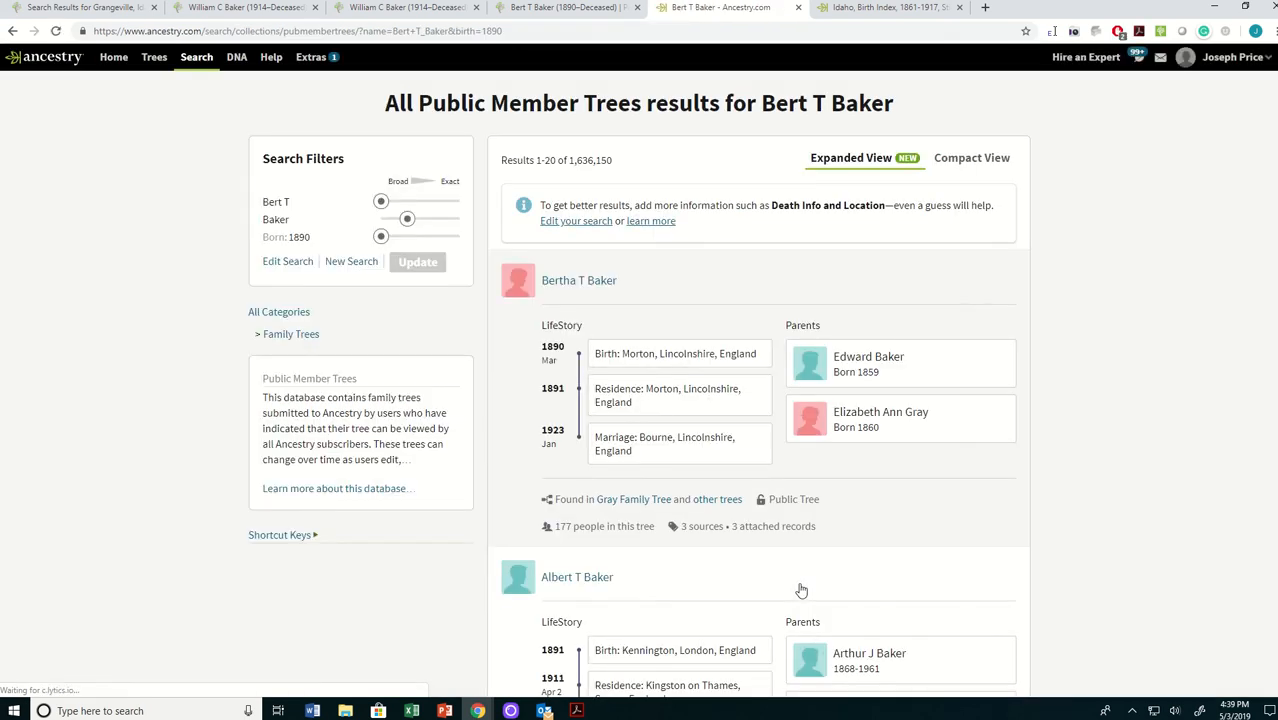
pyautogui.scroll(-1, 750, 560)
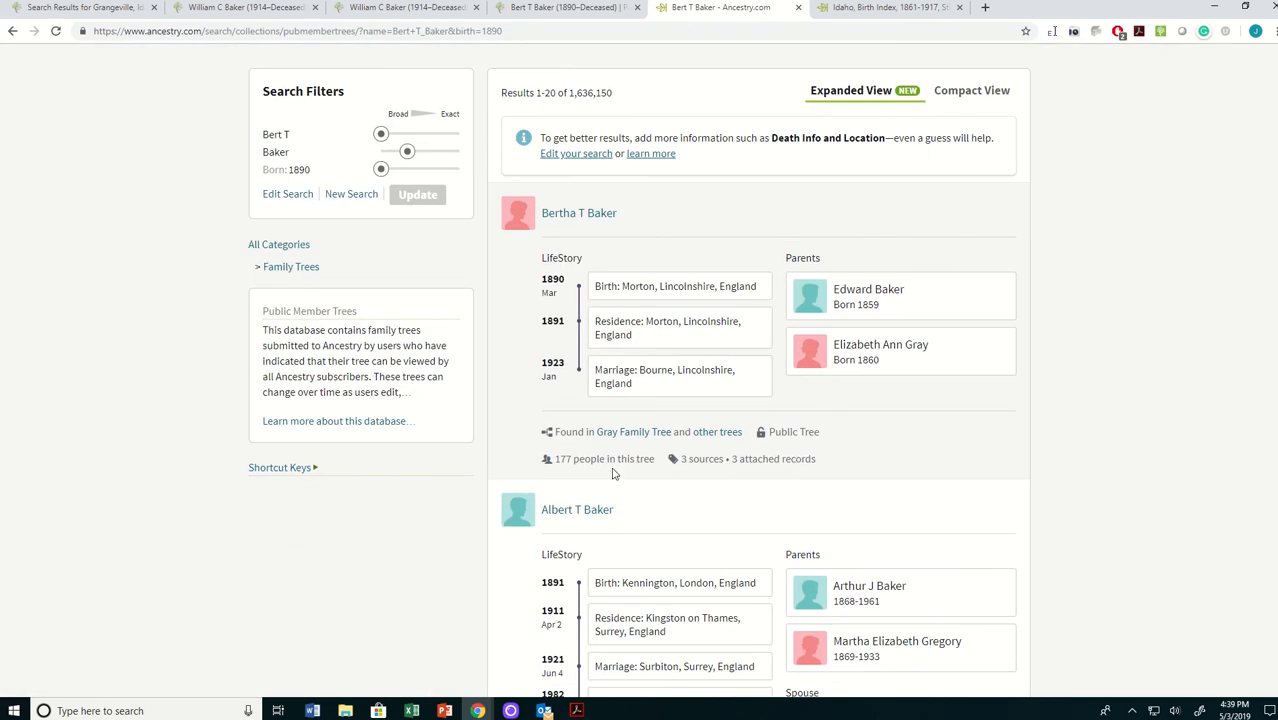
# Step: Return to the father's 1920 census record and open his suggested 1910 United States Federal Census record to examine his household
pyautogui.click(12, 31)
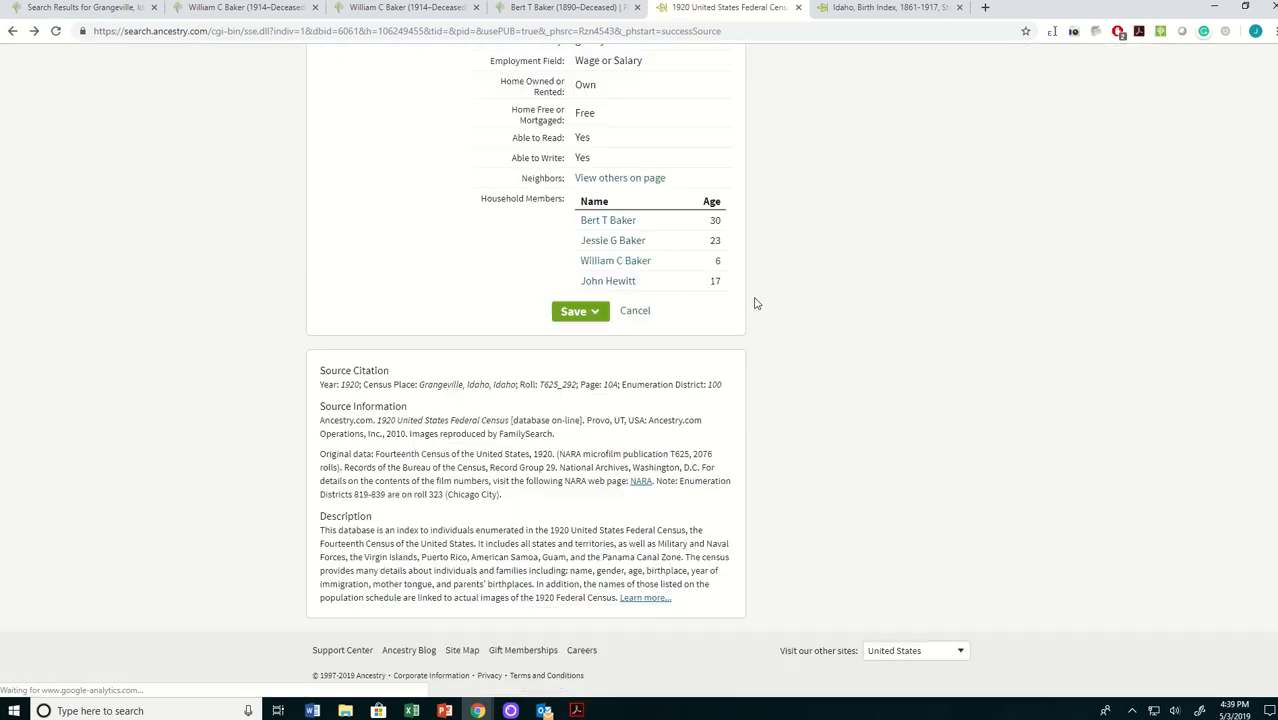
pyautogui.click(806, 482)
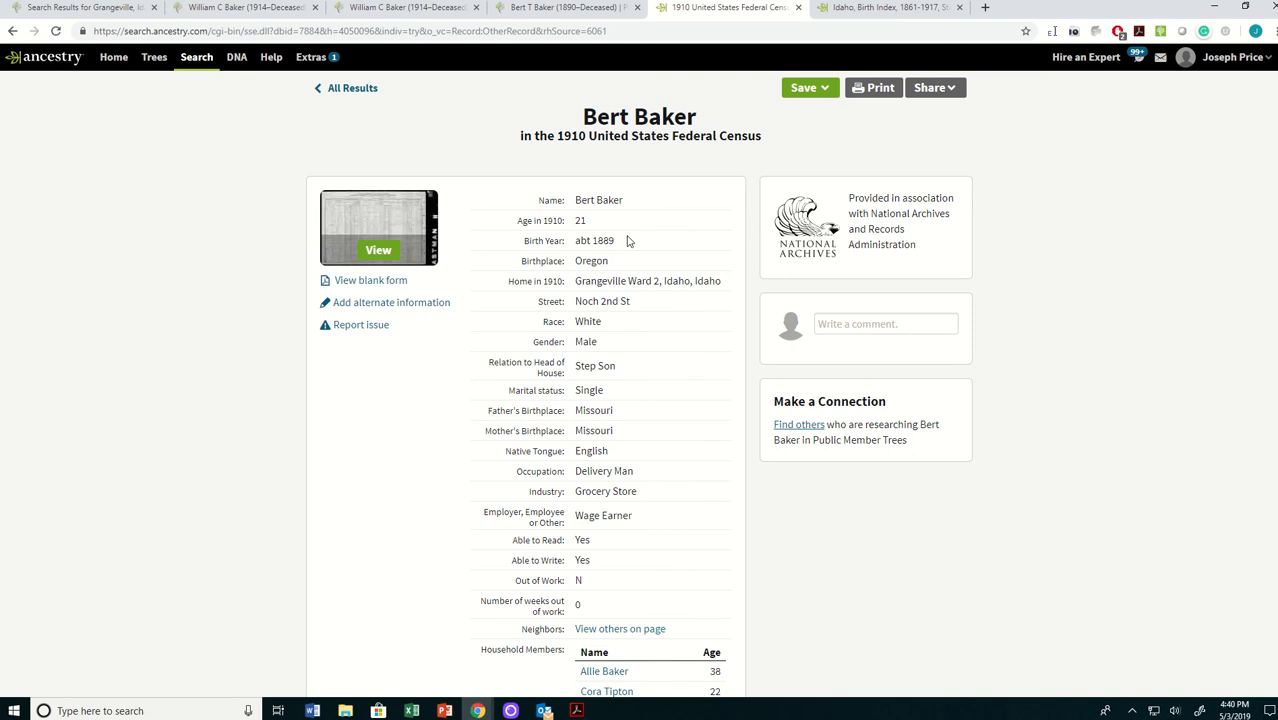
pyautogui.scroll(-3, 672, 514)
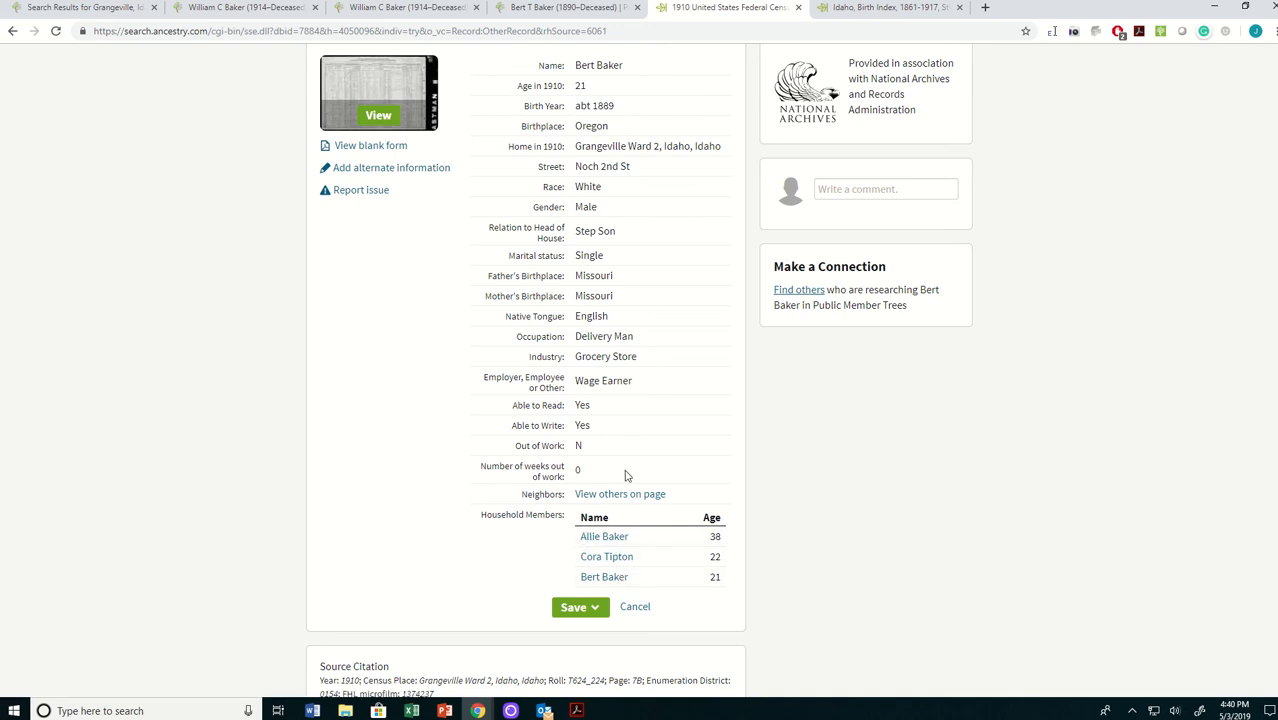
# Step: Open the younger son's Family Tree page from the father's page and search Ancestry for the son's records
pyautogui.click(537, 10)
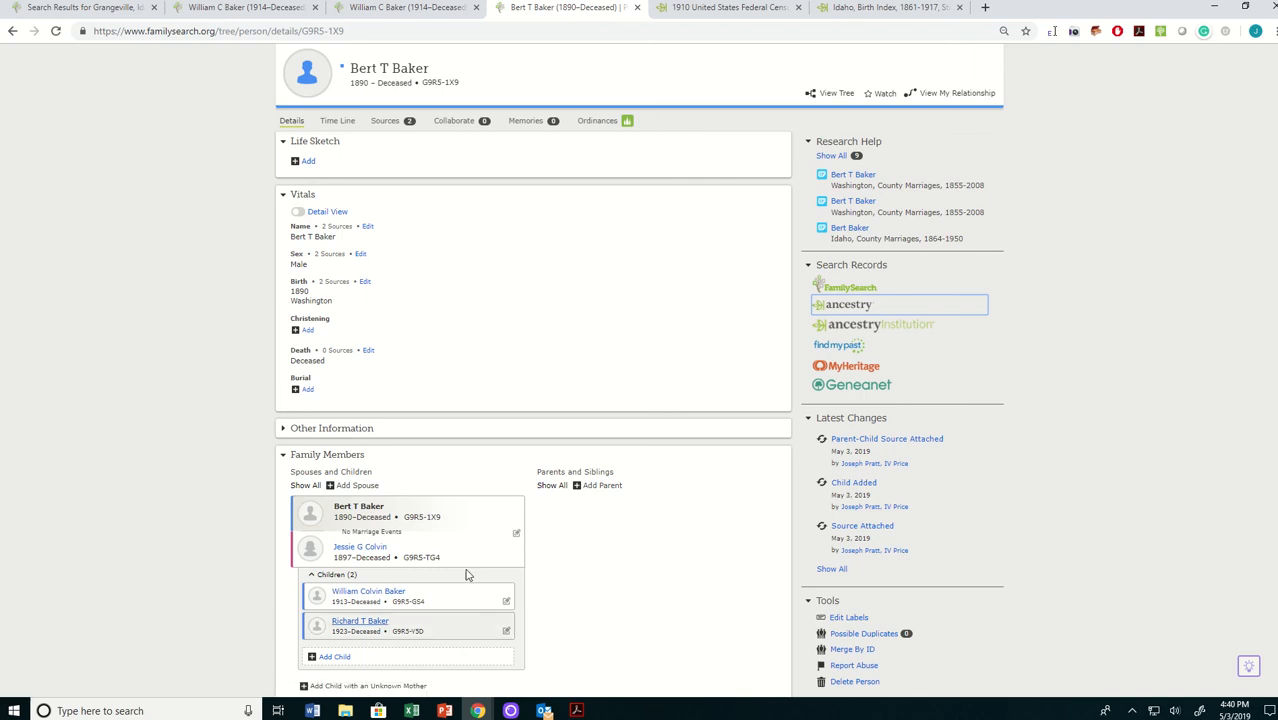
pyautogui.click(362, 621)
pyautogui.click(603, 688)
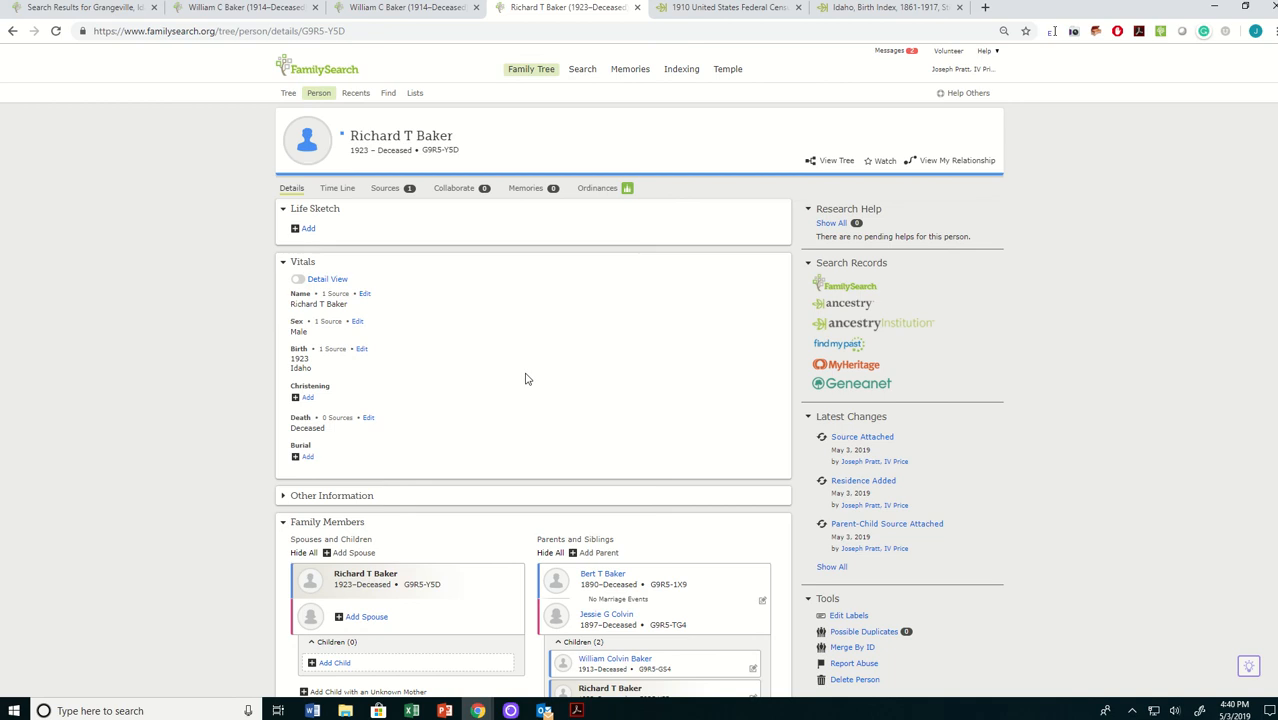
pyautogui.click(838, 305)
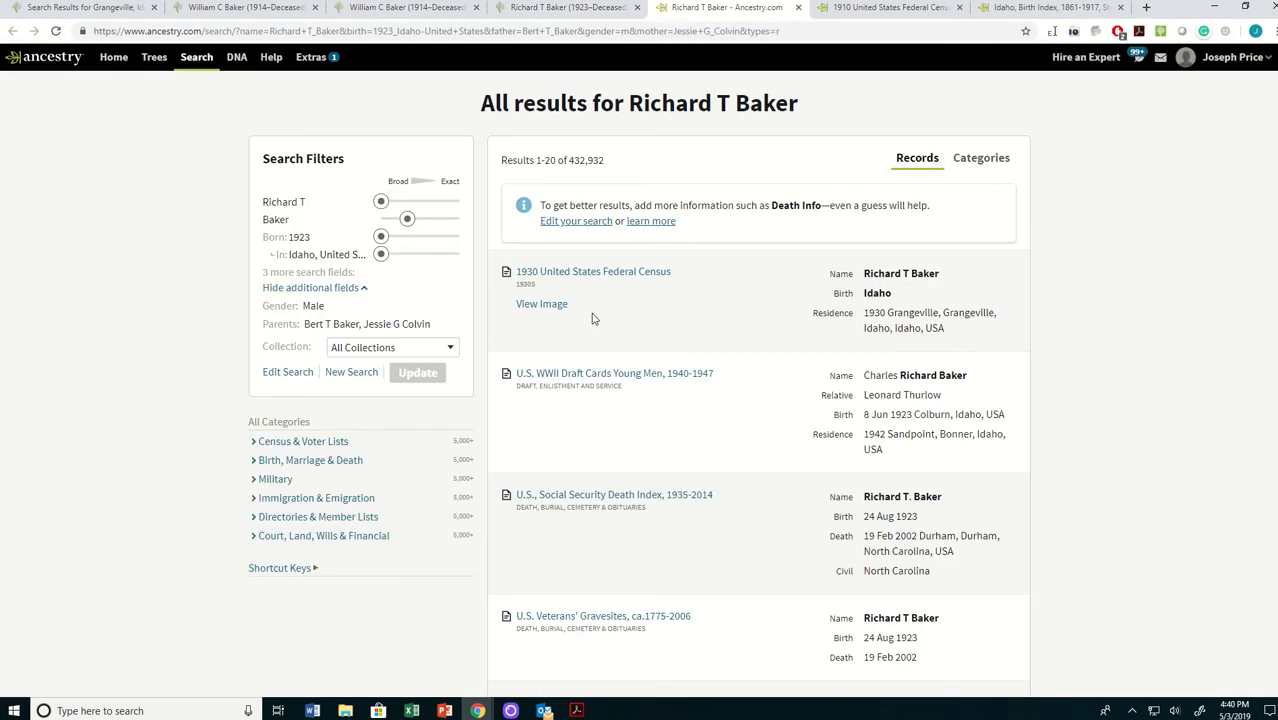
# Step: Open the younger son's 1930 United States Federal Census record and review his suggested Social Security Death Index and Washington Death Index records
pyautogui.scroll(-1, 593, 318)
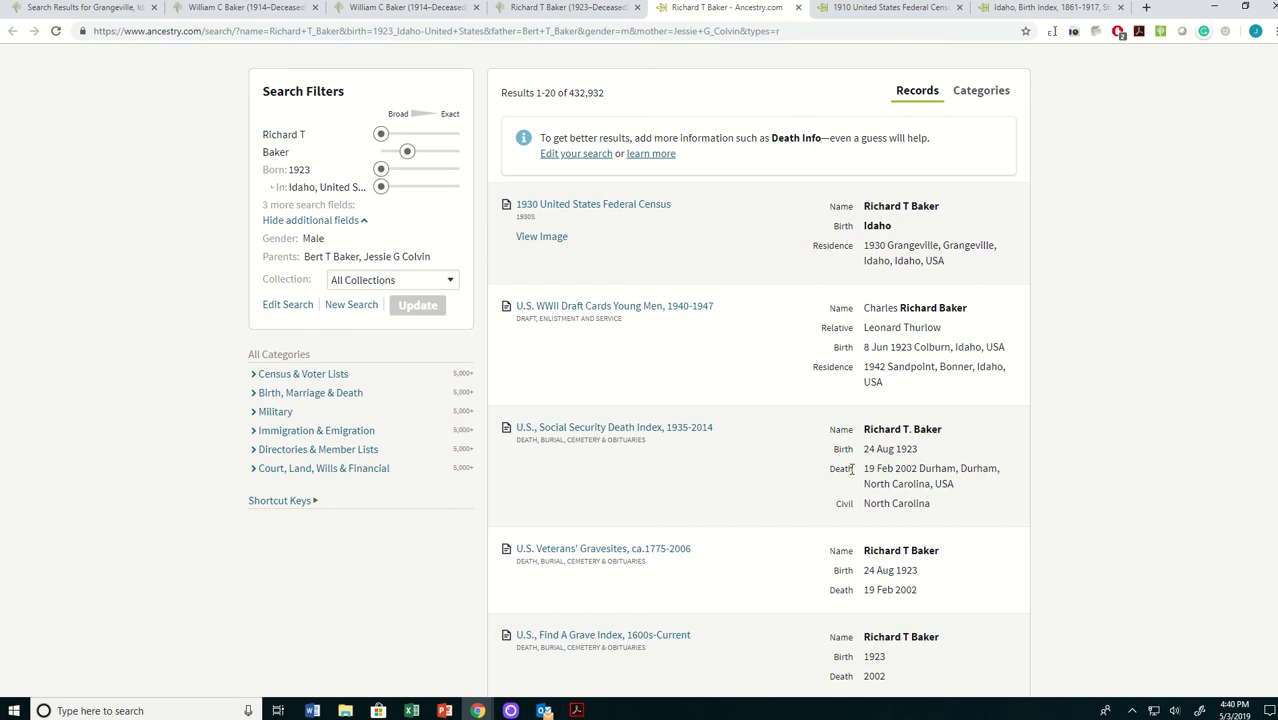
pyautogui.click(560, 205)
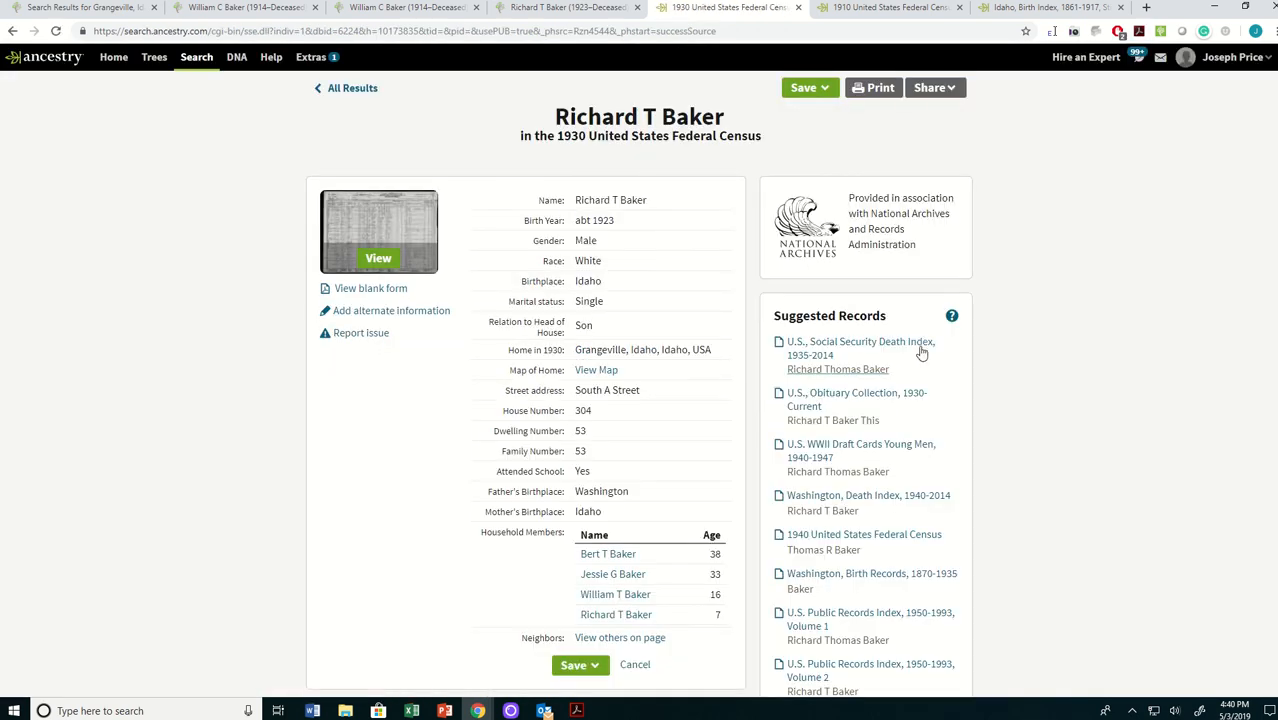
pyautogui.click(849, 372)
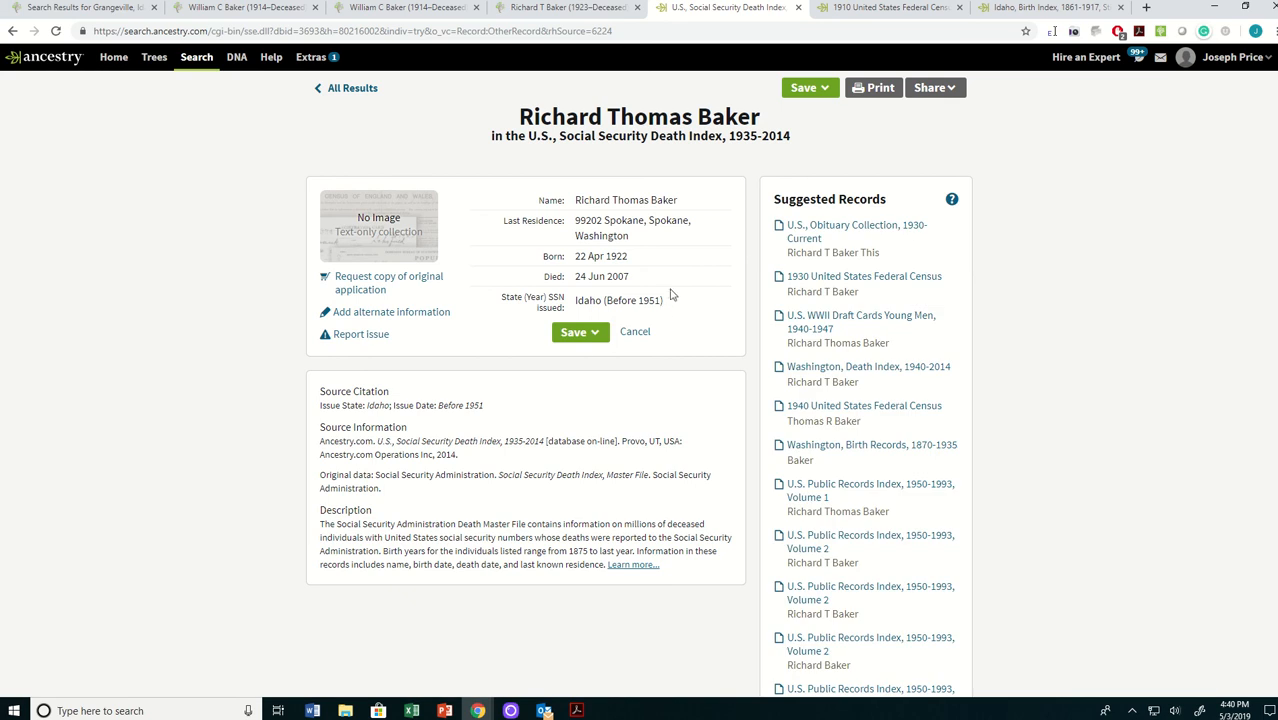
pyautogui.click(815, 382)
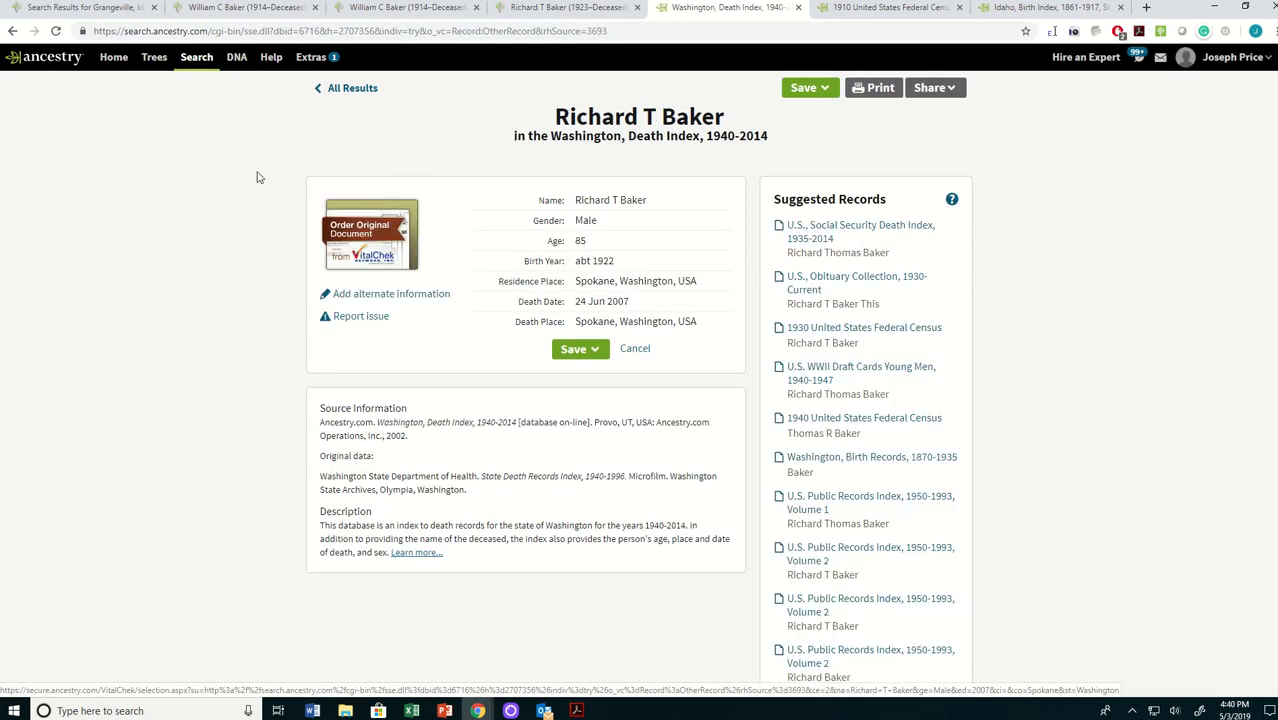
pyautogui.click(12, 31)
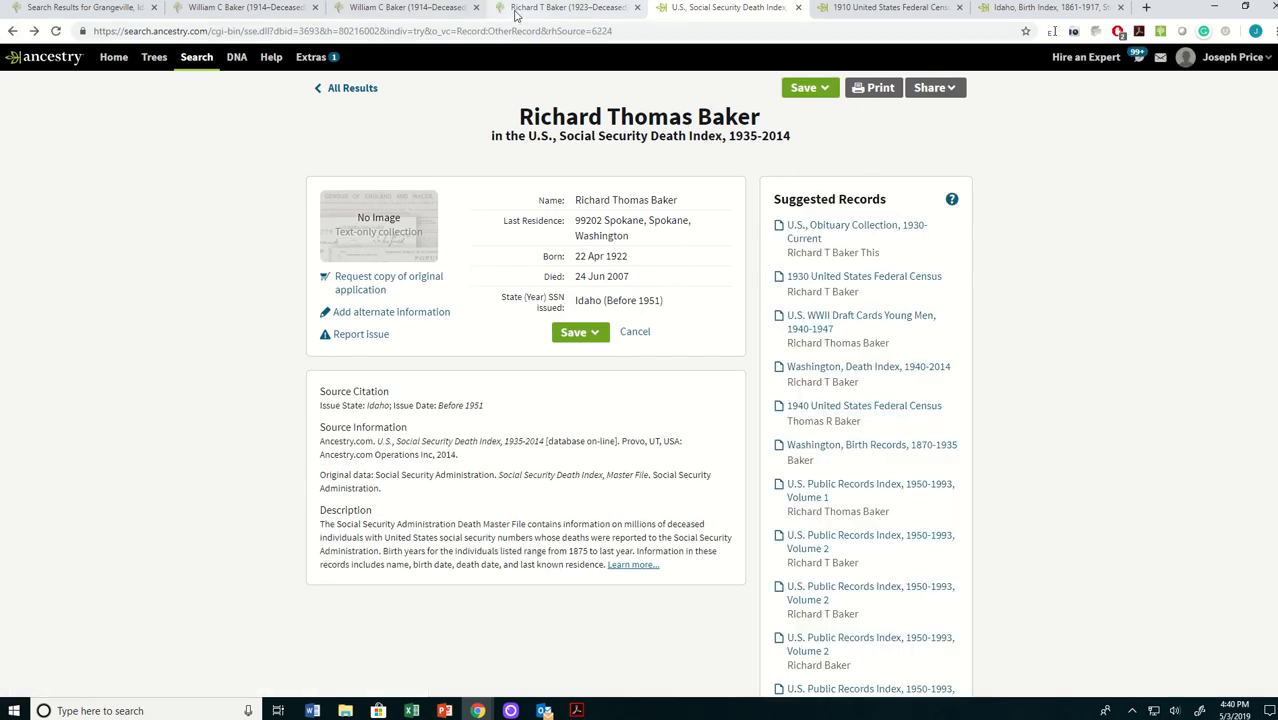
# Step: Return to the younger son's Family Tree page and open his memories
pyautogui.click(486, 9)
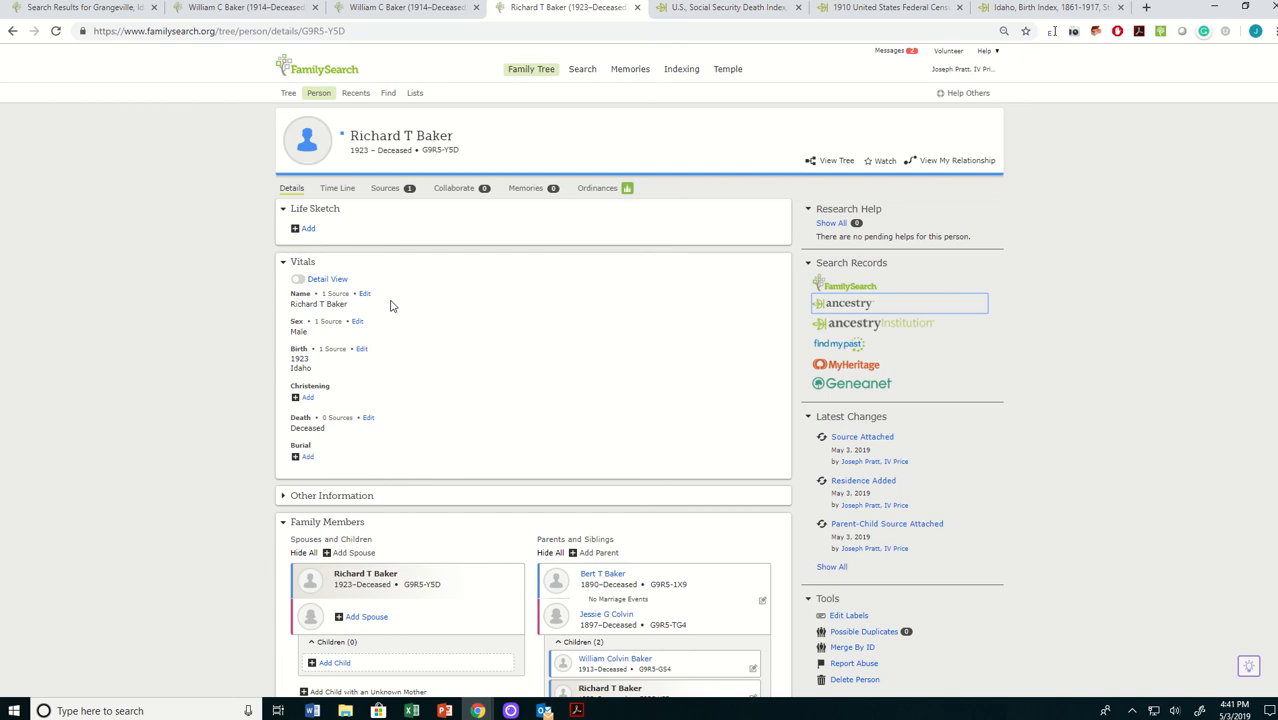
pyautogui.click(526, 190)
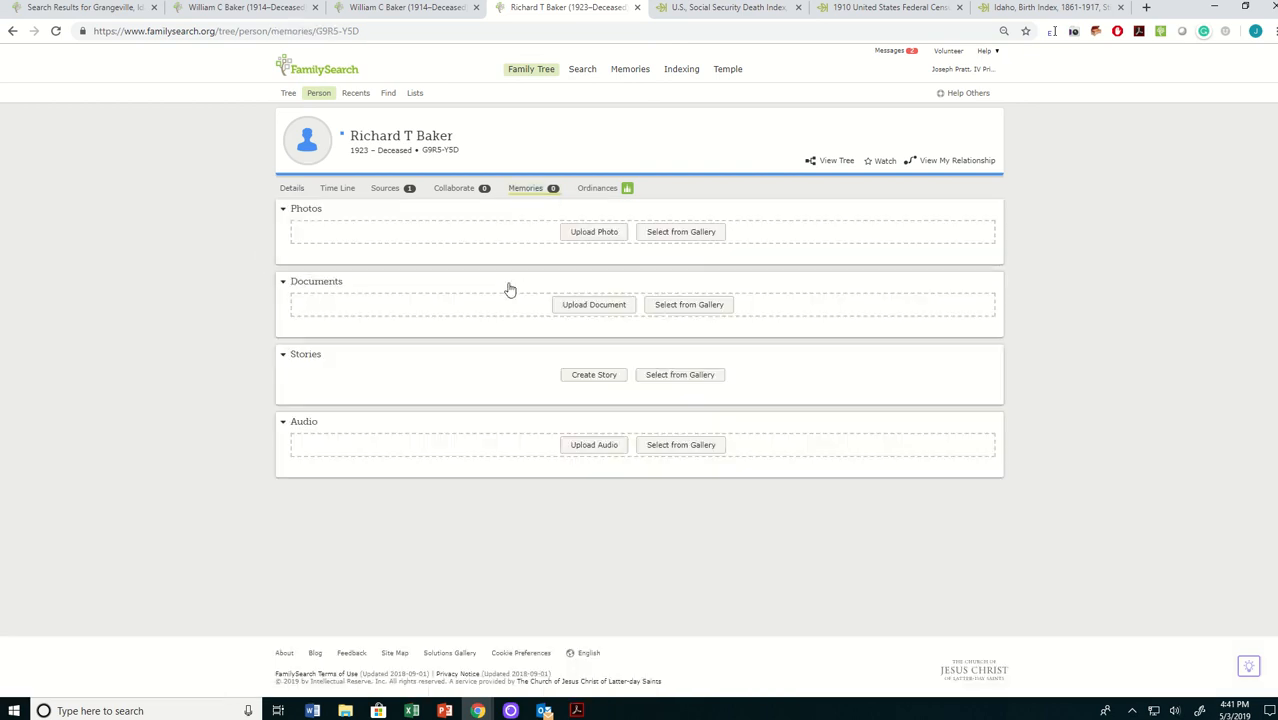